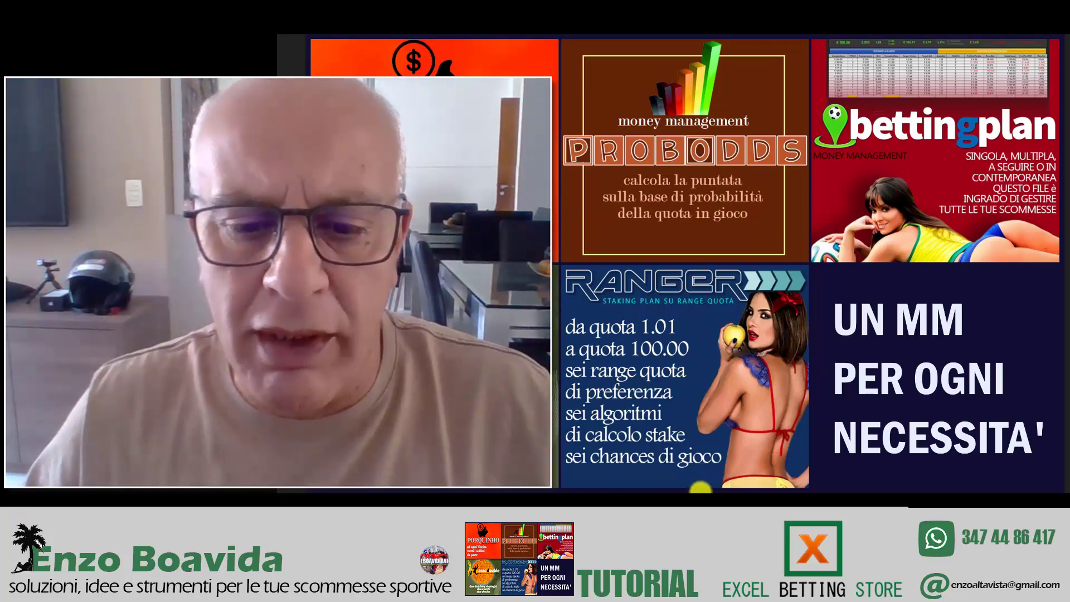
Step: Leave the intro slides and show the MM-PORQUINHO.xlsm workbook
{"action": "left_click", "coordinate": [779, 483]}
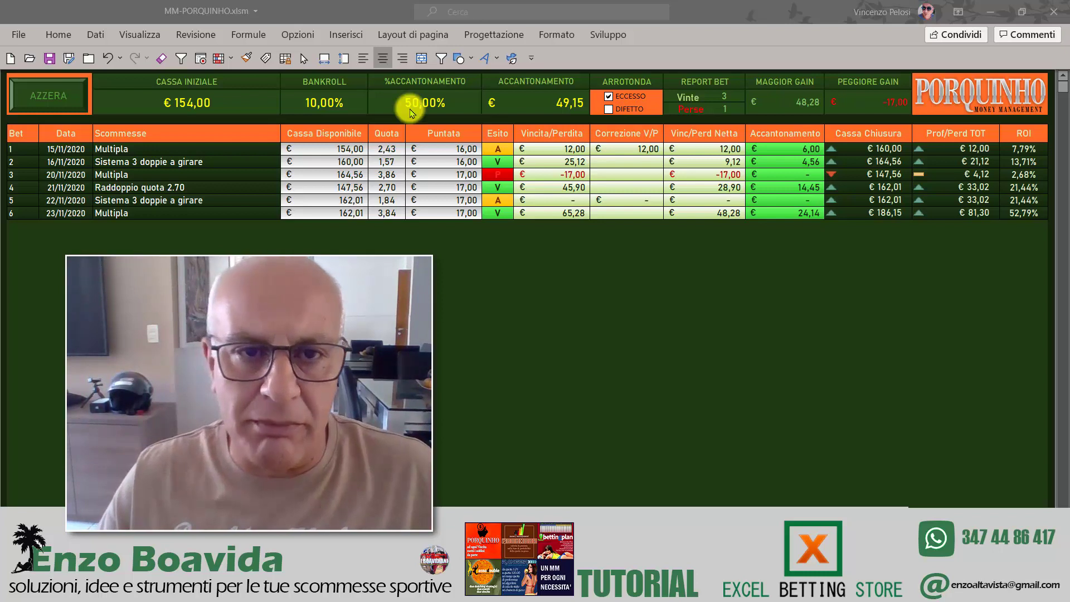
{"action": "left_click", "coordinate": [409, 103]}
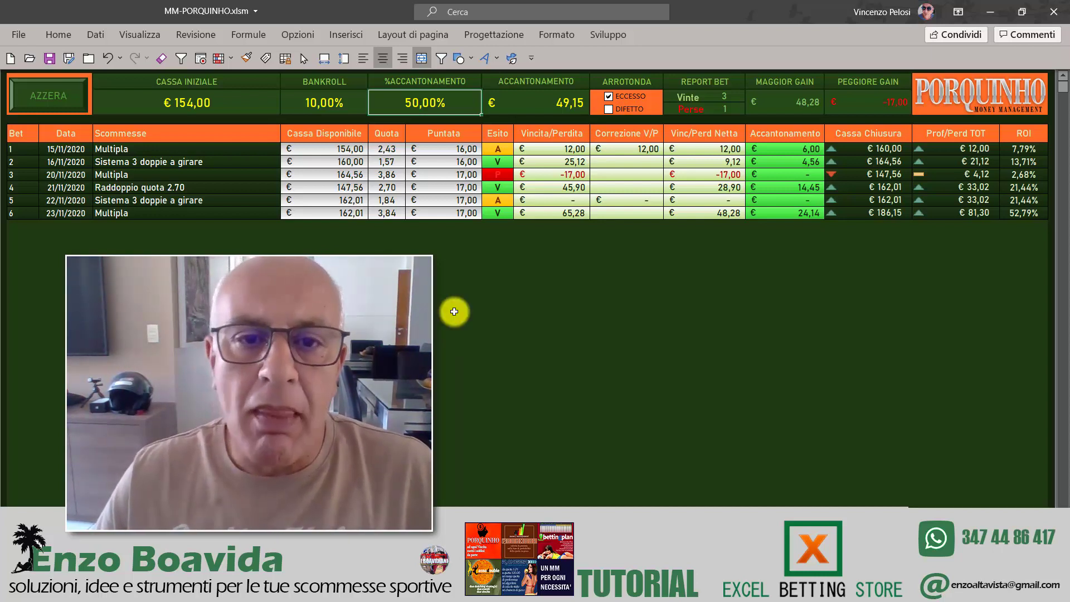
{"action": "left_click", "coordinate": [454, 312]}
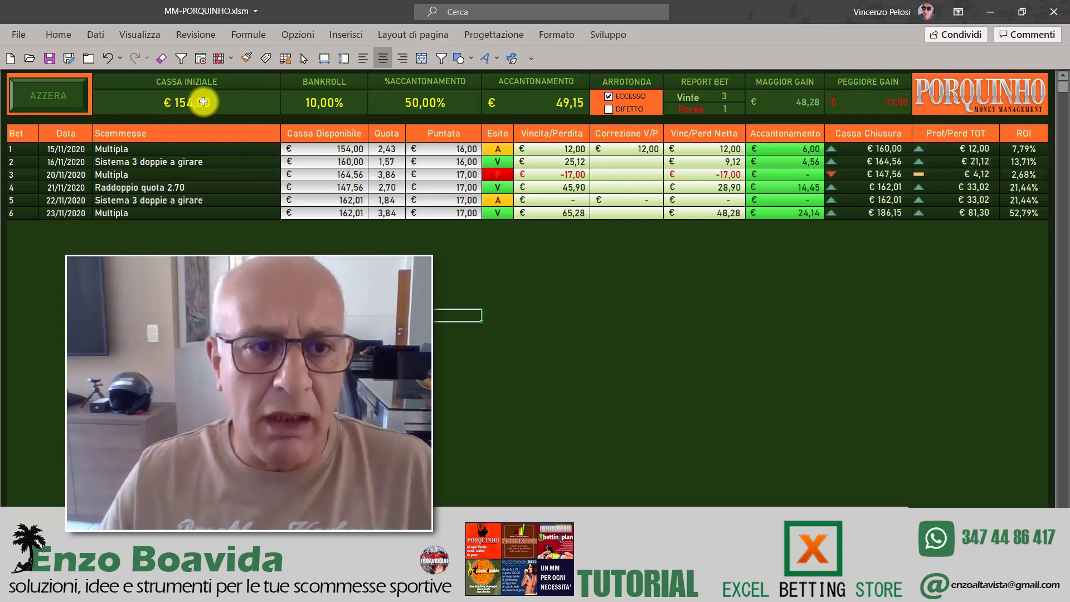
{"action": "left_click", "coordinate": [234, 105]}
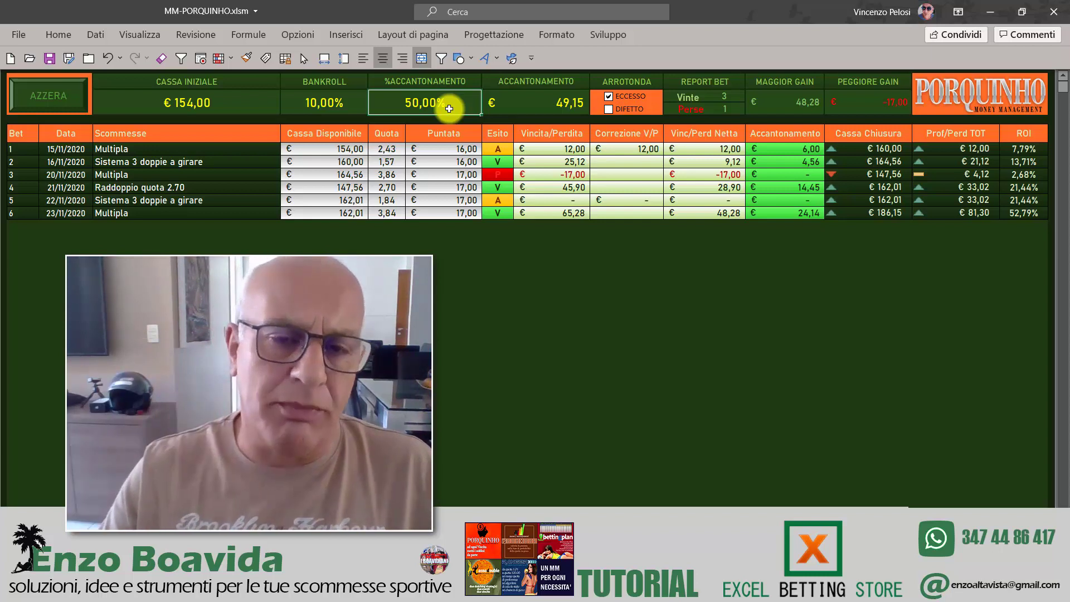
{"action": "left_click", "coordinate": [533, 99]}
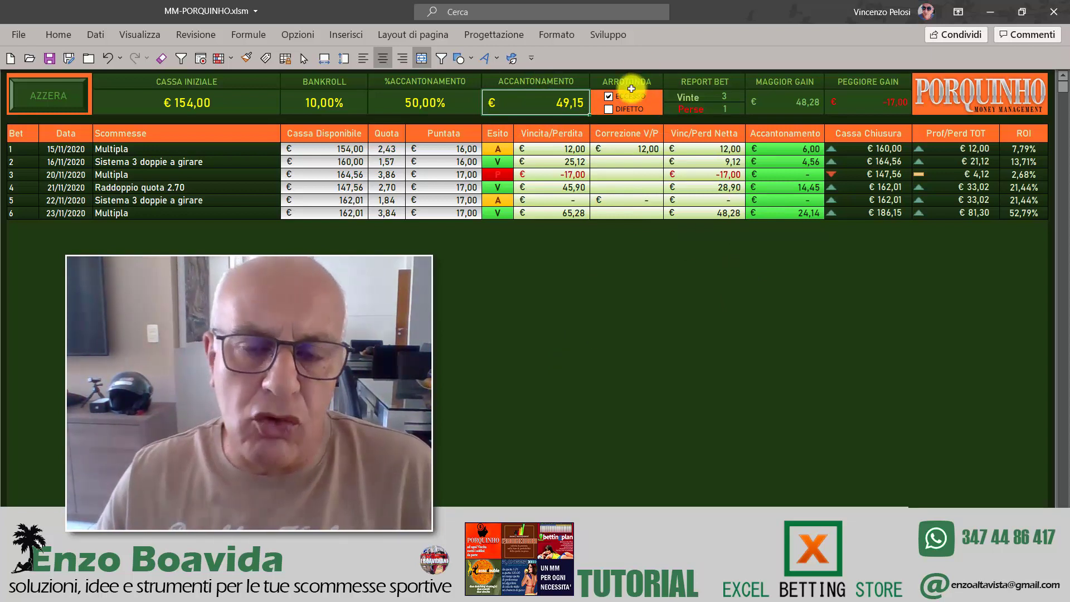
{"action": "left_click", "coordinate": [438, 149]}
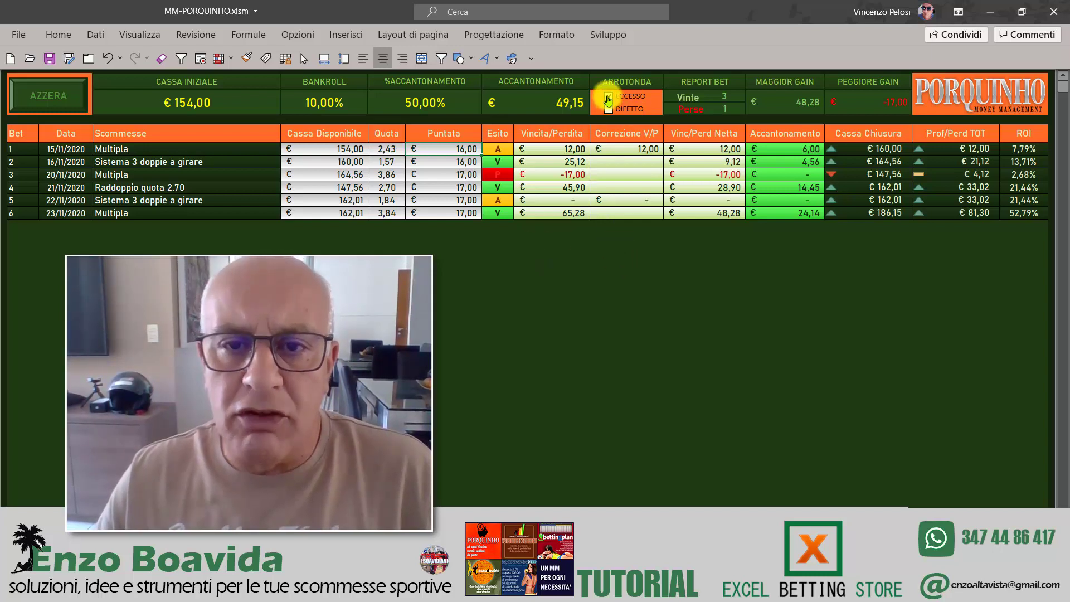
{"action": "left_click", "coordinate": [608, 99]}
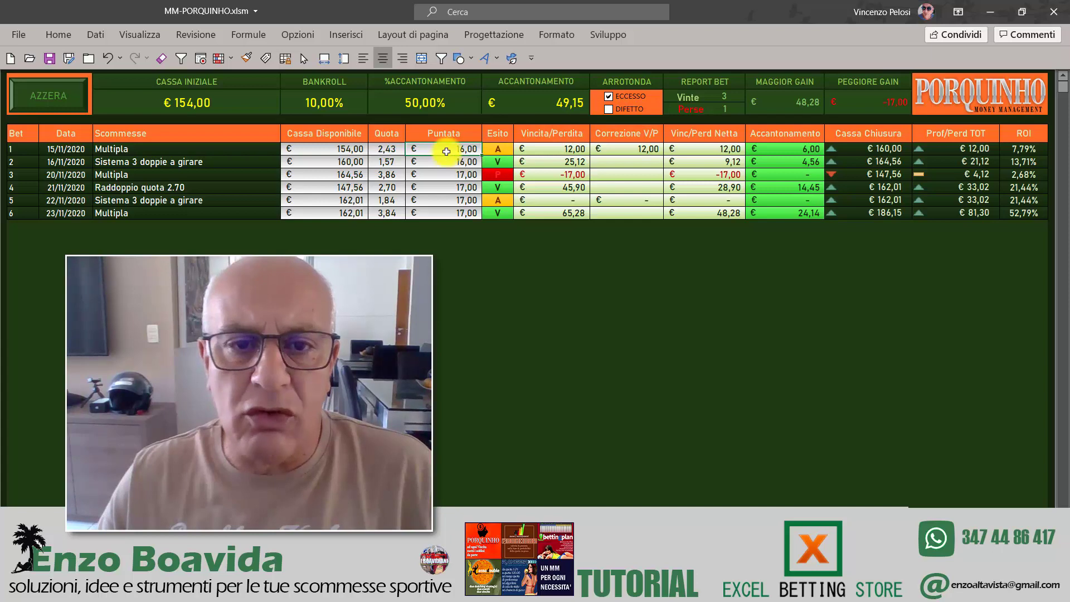
{"action": "left_click", "coordinate": [609, 111]}
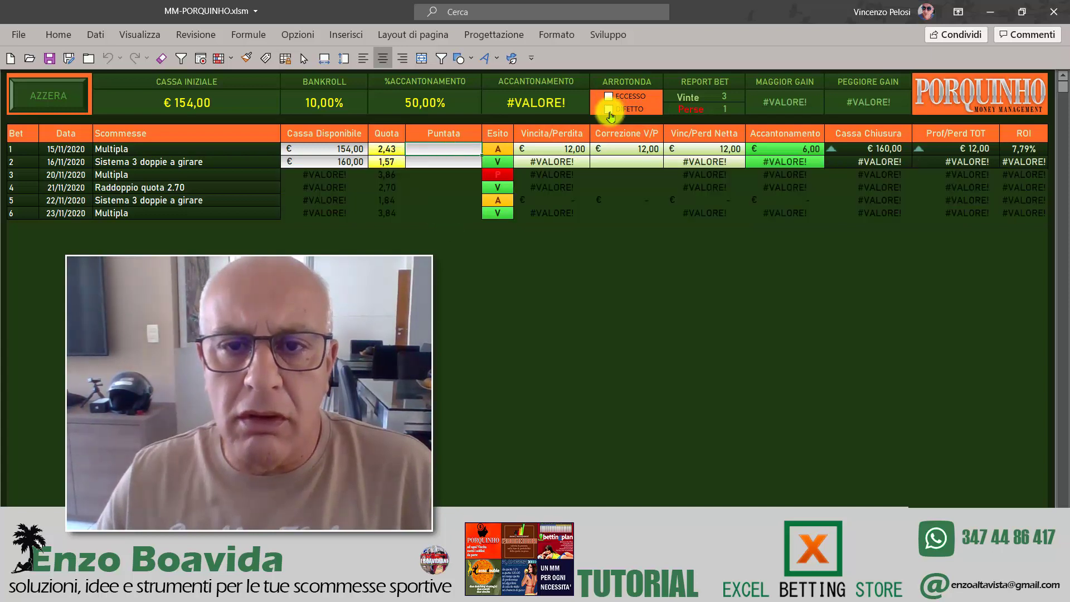
{"action": "left_click", "coordinate": [609, 110]}
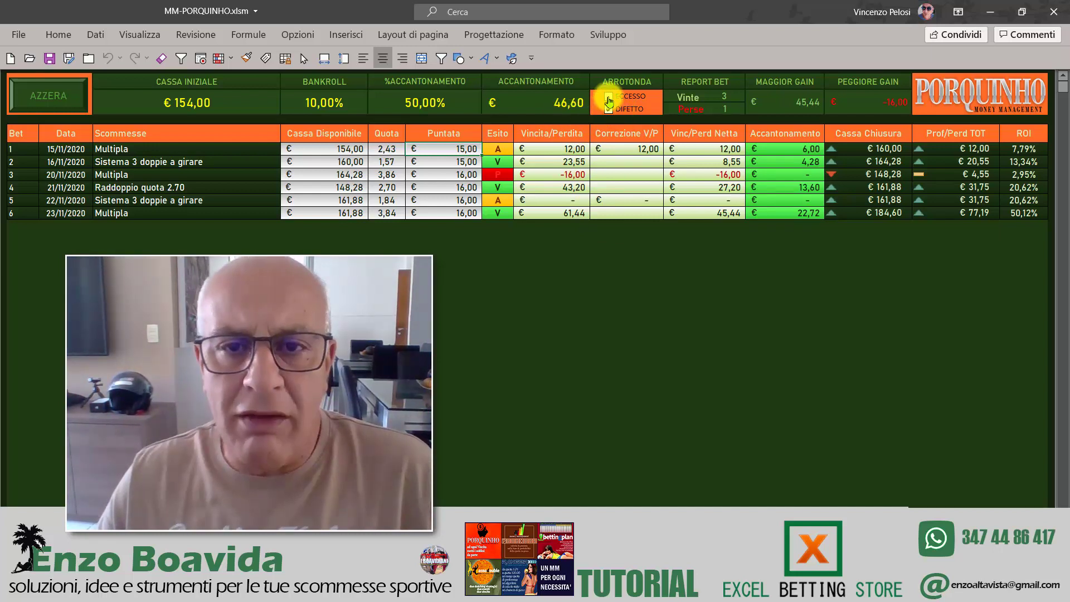
{"action": "left_click", "coordinate": [610, 111]}
{"action": "left_click", "coordinate": [608, 110]}
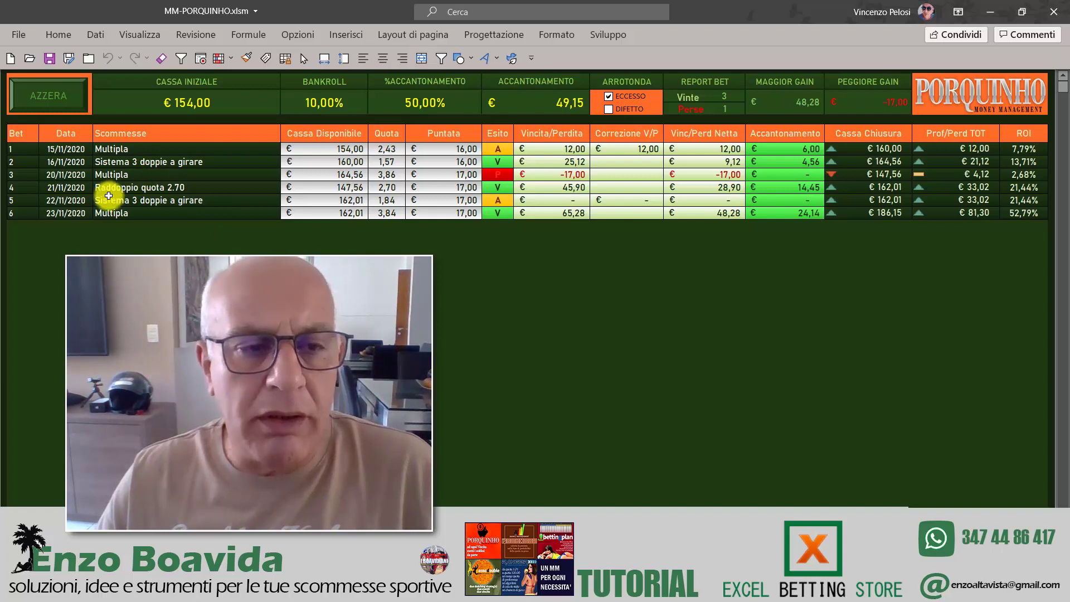
{"action": "left_click", "coordinate": [145, 134]}
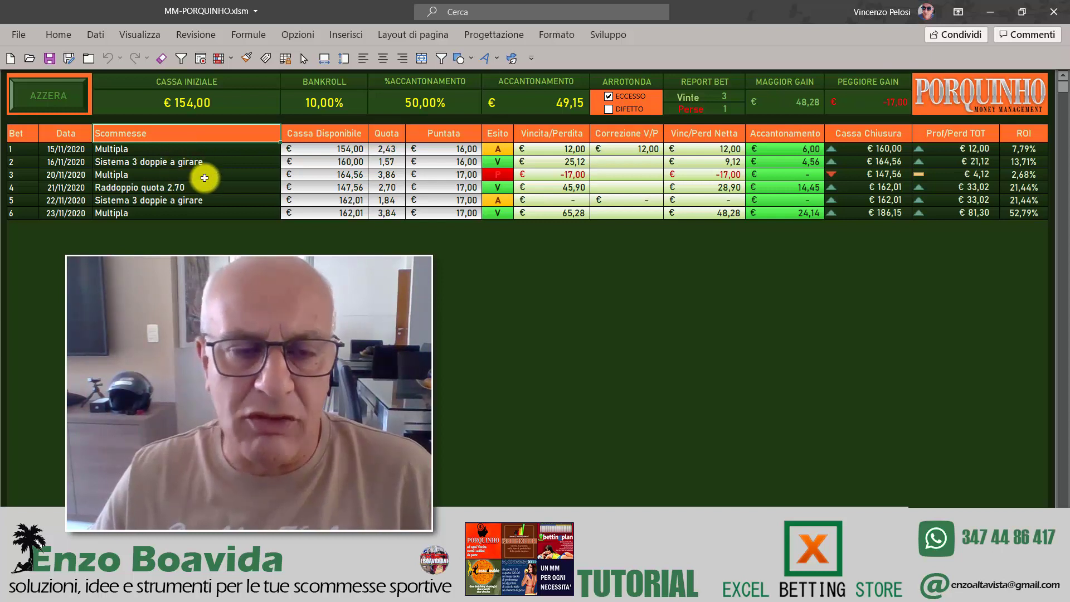
{"action": "left_click", "coordinate": [325, 150]}
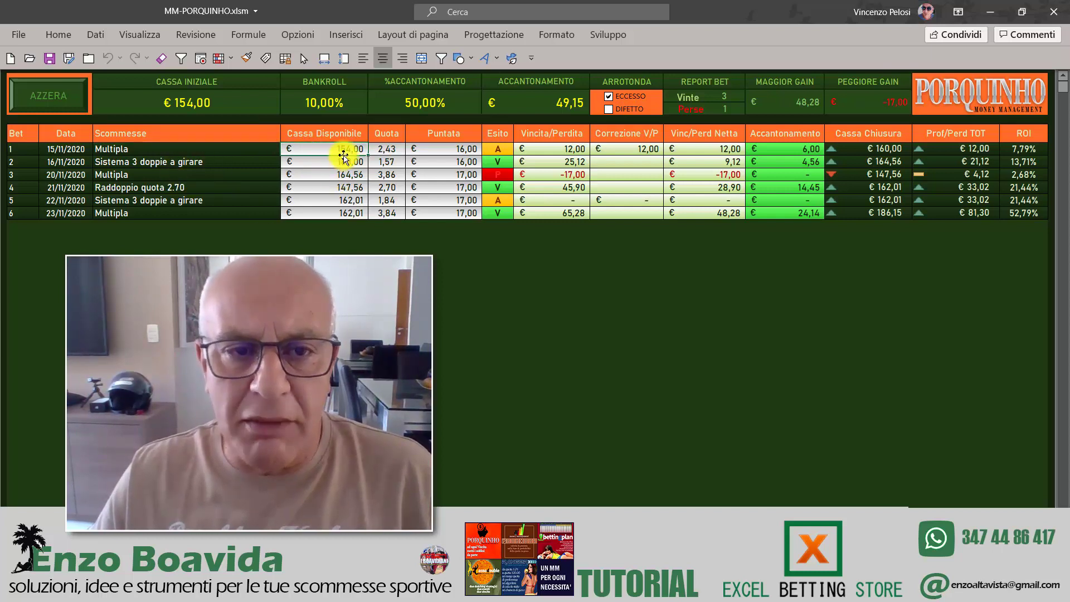
{"action": "left_click", "coordinate": [202, 103]}
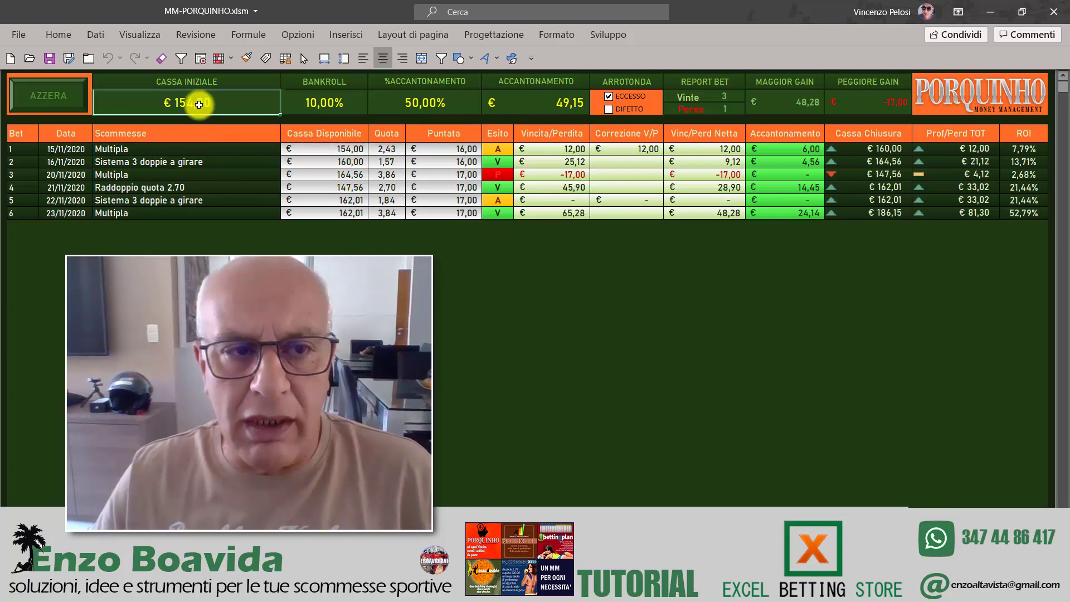
{"action": "left_click", "coordinate": [349, 152]}
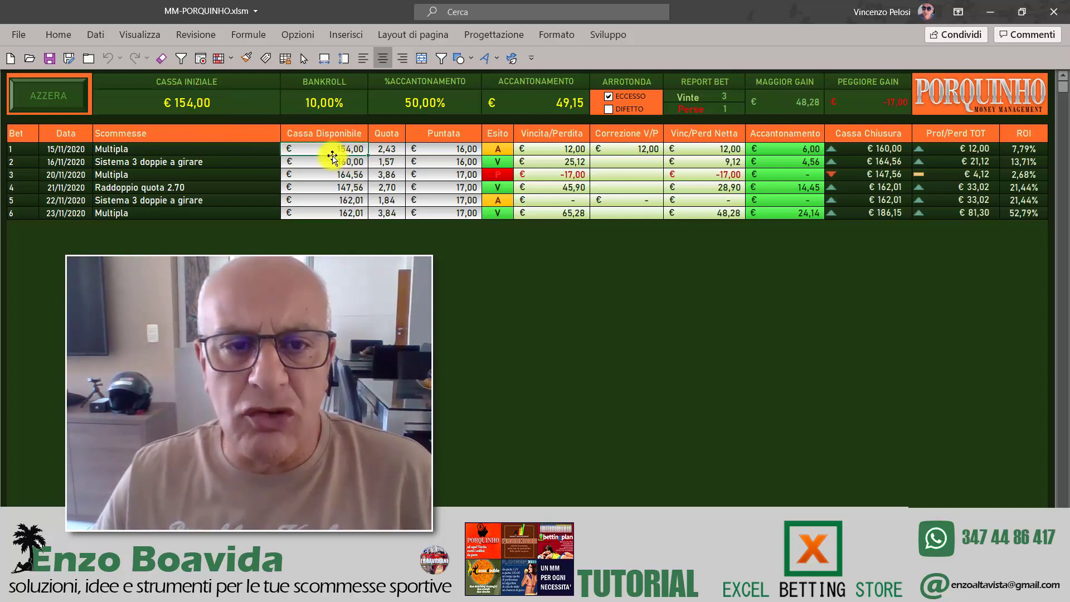
{"action": "left_click", "coordinate": [383, 149]}
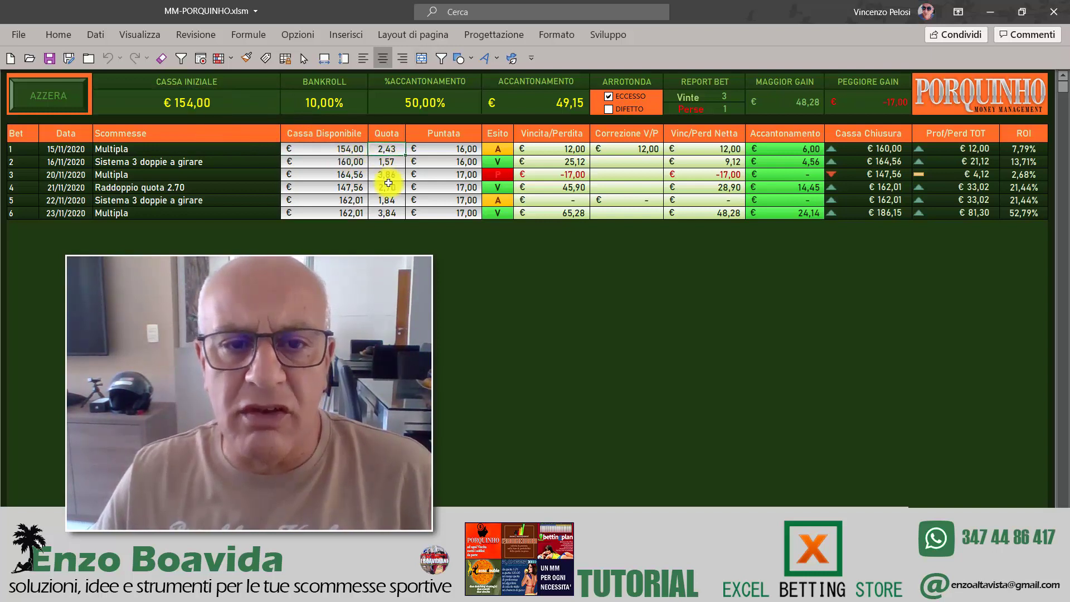
{"action": "left_click", "coordinate": [439, 151]}
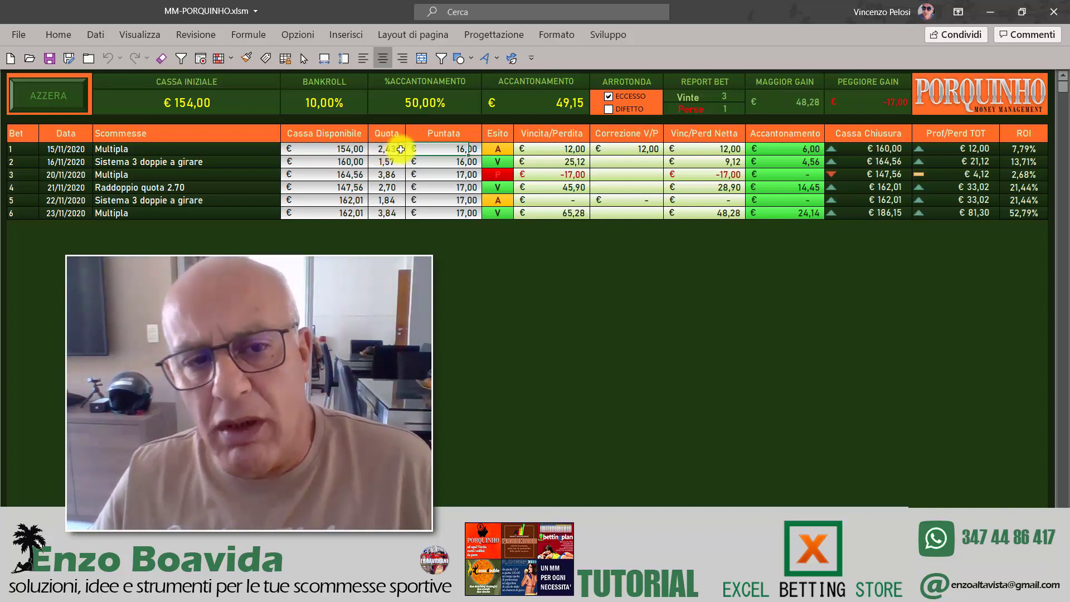
{"action": "left_click", "coordinate": [401, 149]}
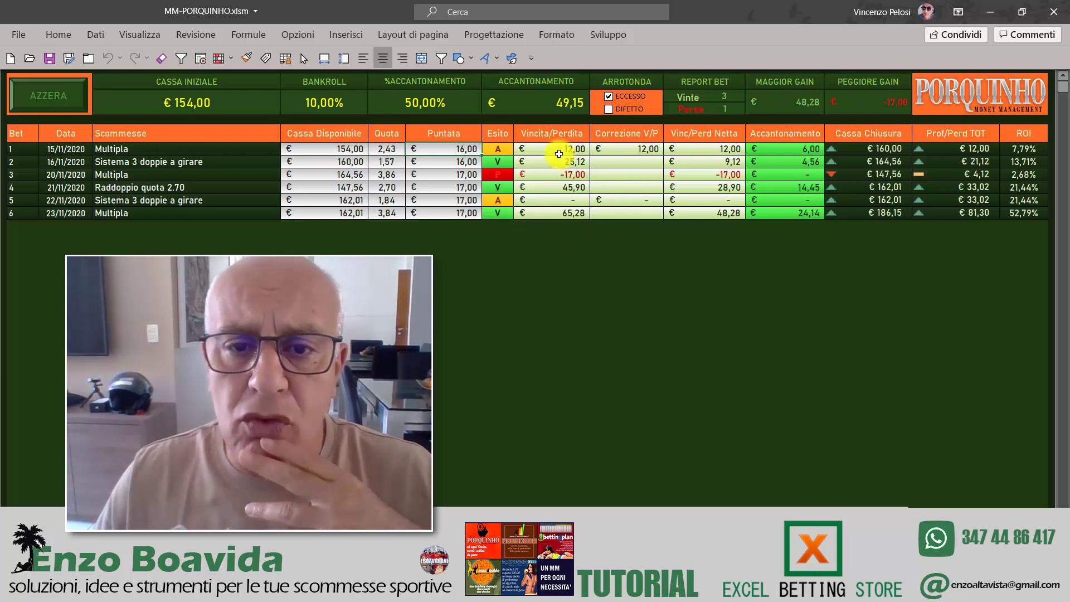
{"action": "left_click", "coordinate": [497, 149]}
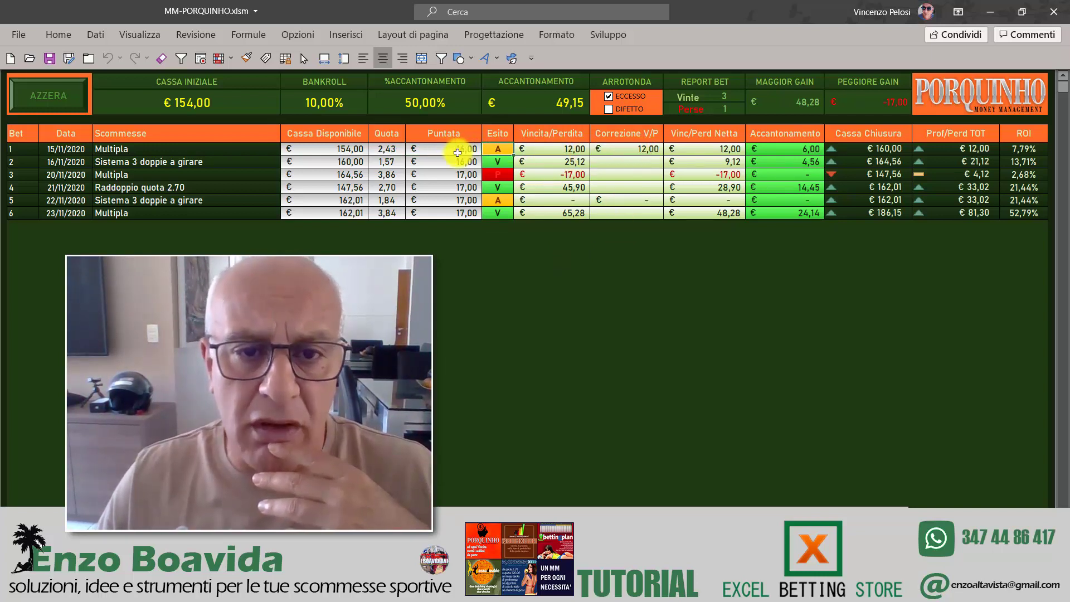
{"action": "left_click", "coordinate": [640, 149]}
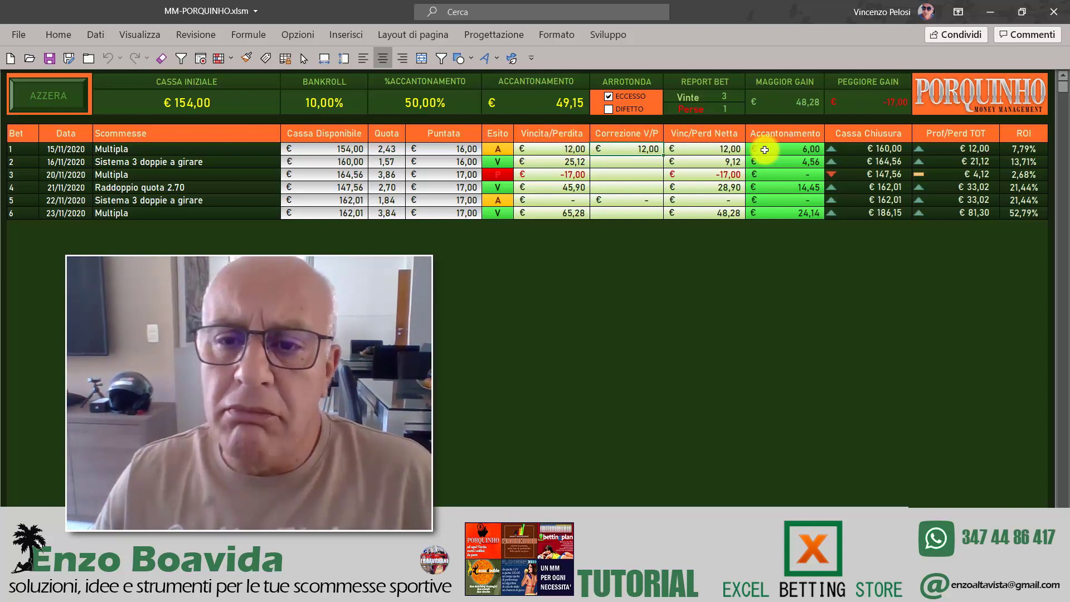
{"action": "left_click", "coordinate": [691, 151]}
{"action": "left_click", "coordinate": [771, 149]}
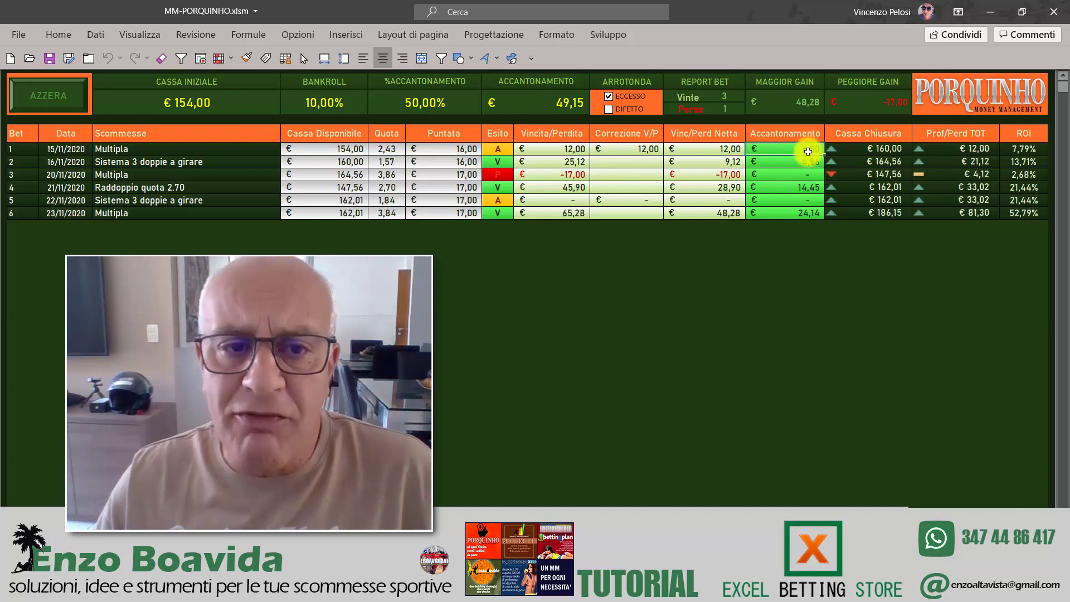
{"action": "left_click", "coordinate": [342, 149]}
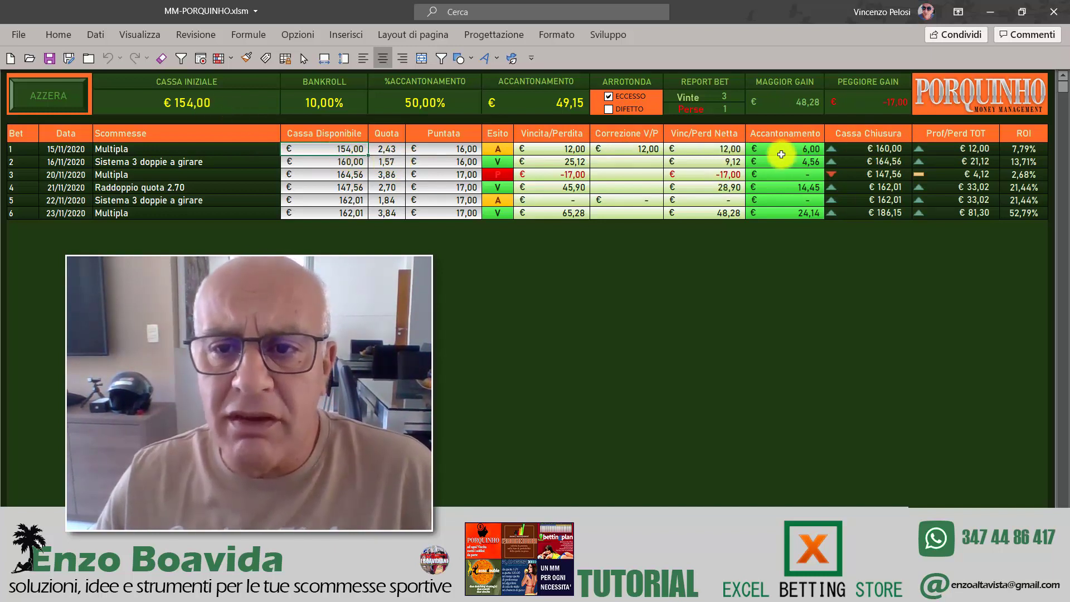
{"action": "left_click", "coordinate": [858, 149]}
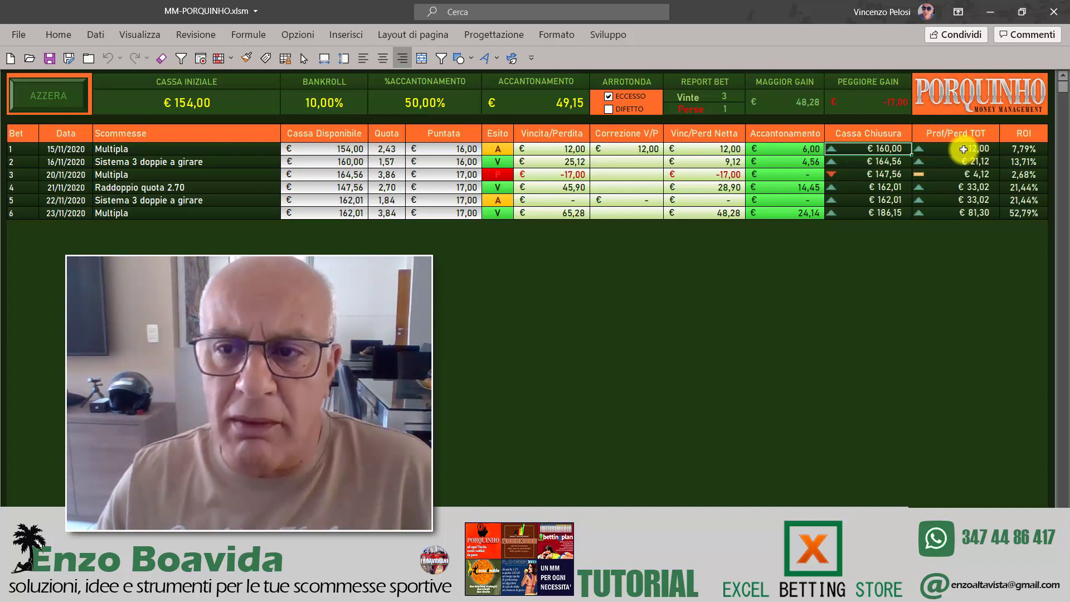
{"action": "left_click", "coordinate": [964, 148]}
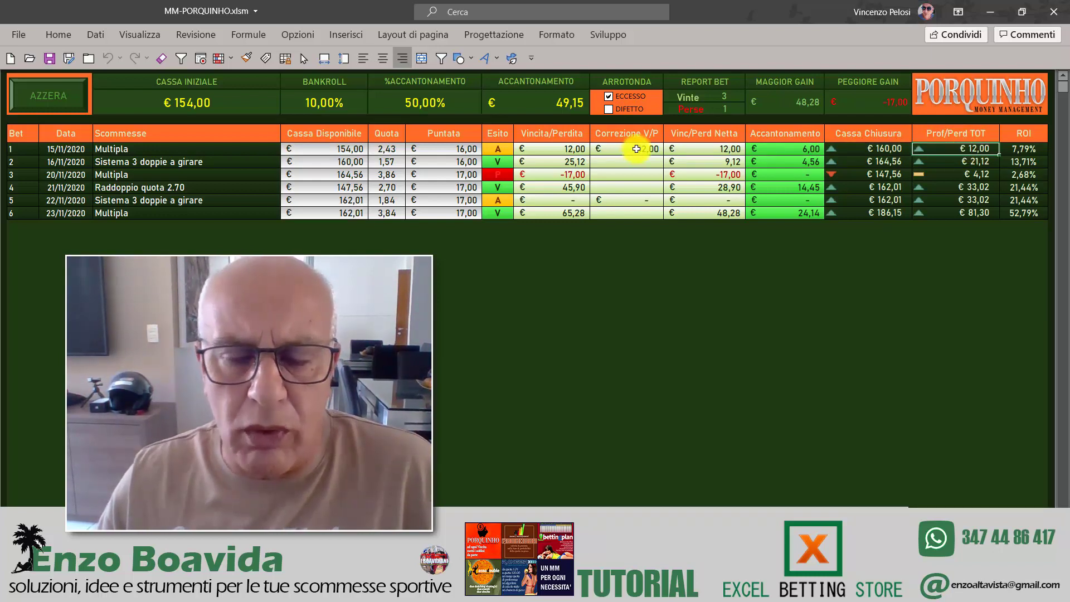
{"action": "left_click", "coordinate": [1017, 147]}
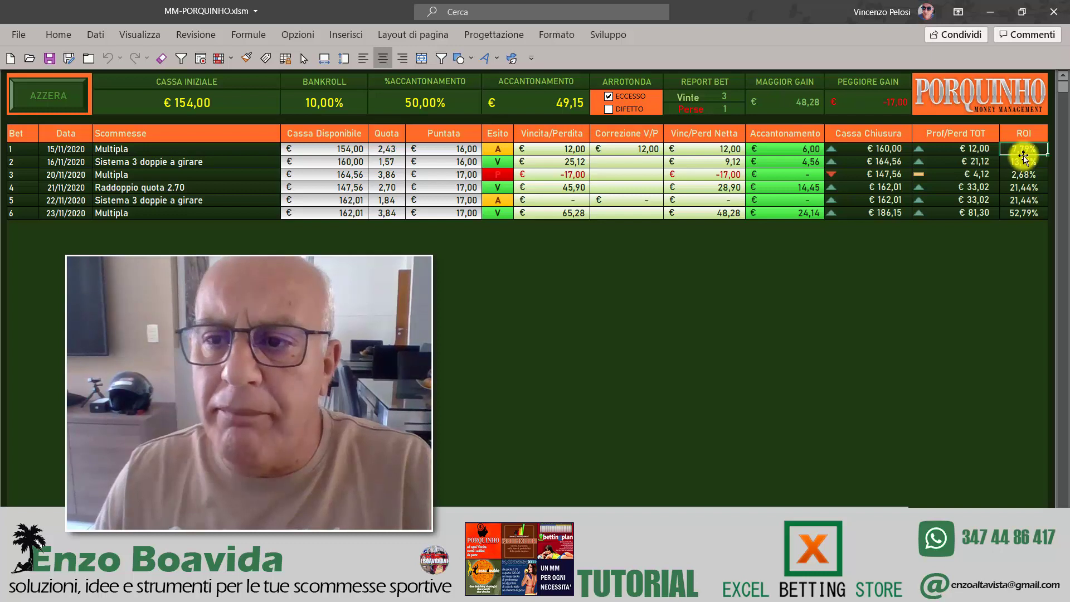
{"action": "left_click", "coordinate": [967, 147]}
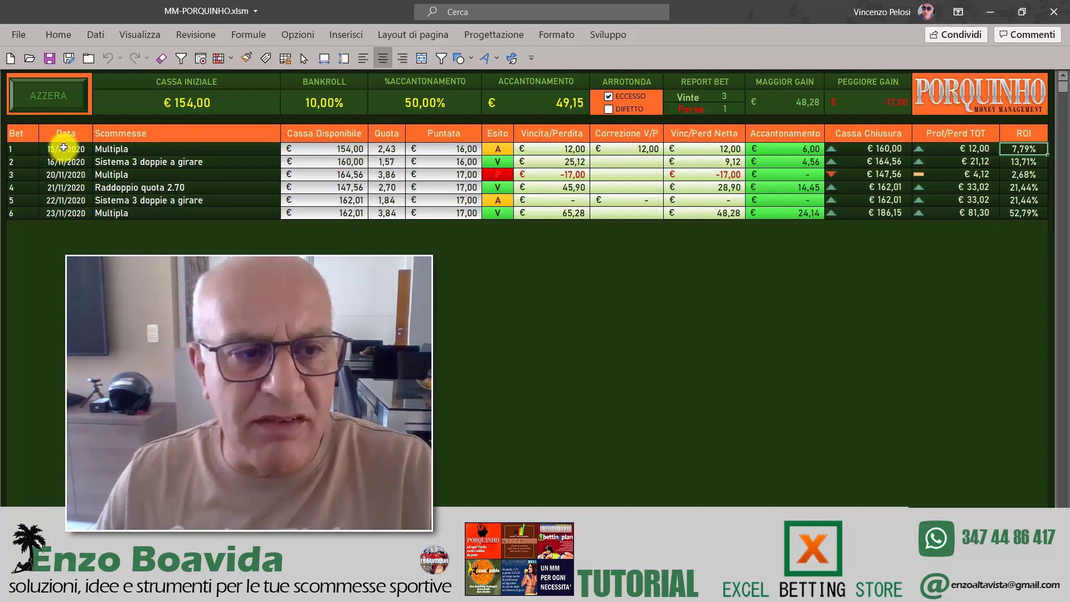
{"action": "left_click_drag", "start_coordinate": [119, 148], "coordinate": [124, 213]}
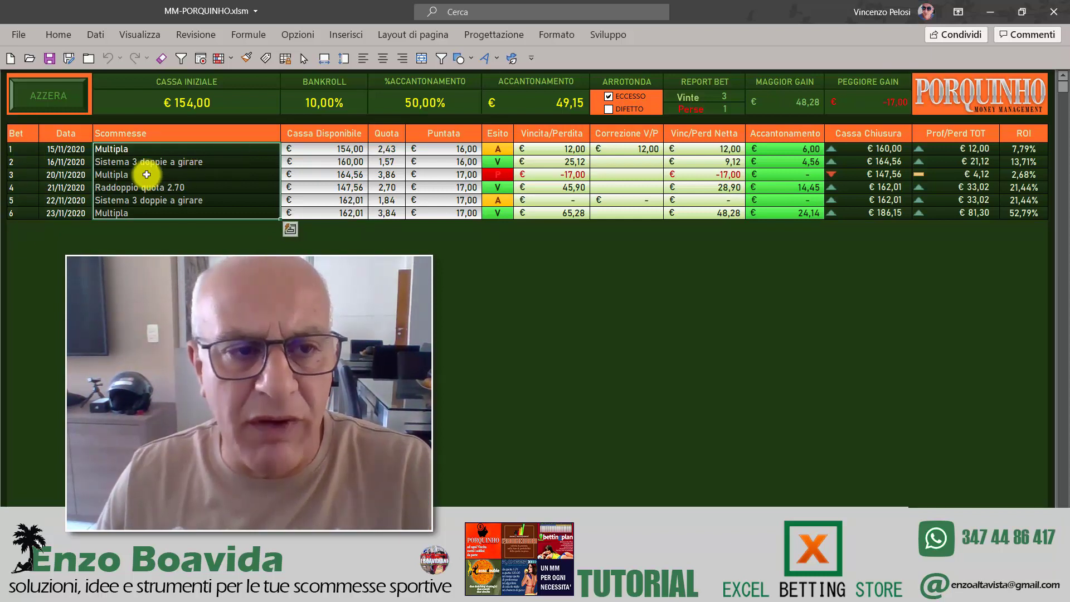
{"action": "left_click", "coordinate": [66, 149]}
{"action": "left_click", "coordinate": [143, 161]}
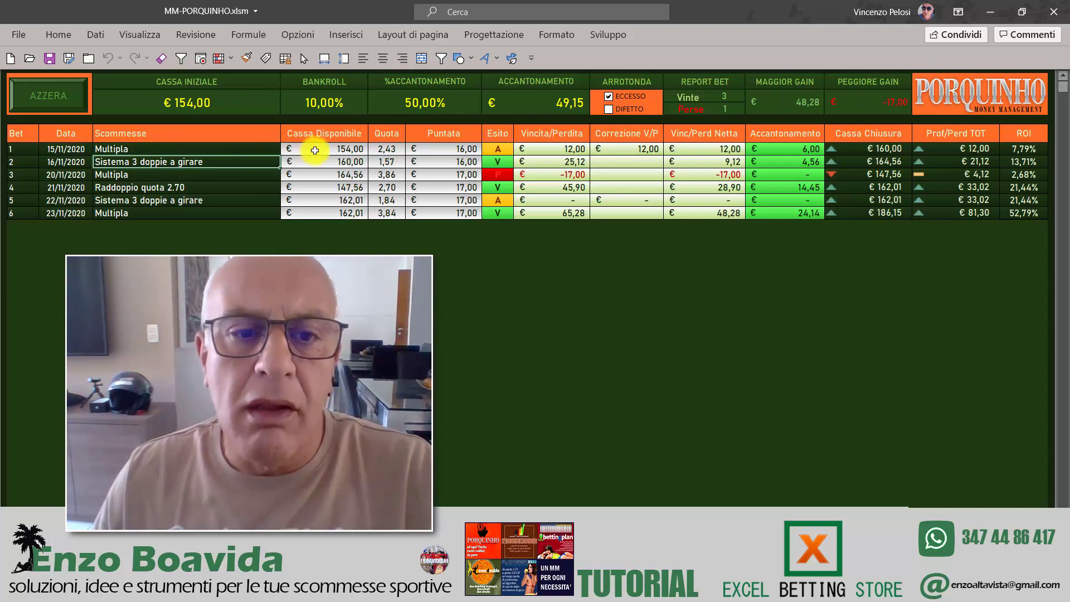
{"action": "left_click", "coordinate": [336, 162]}
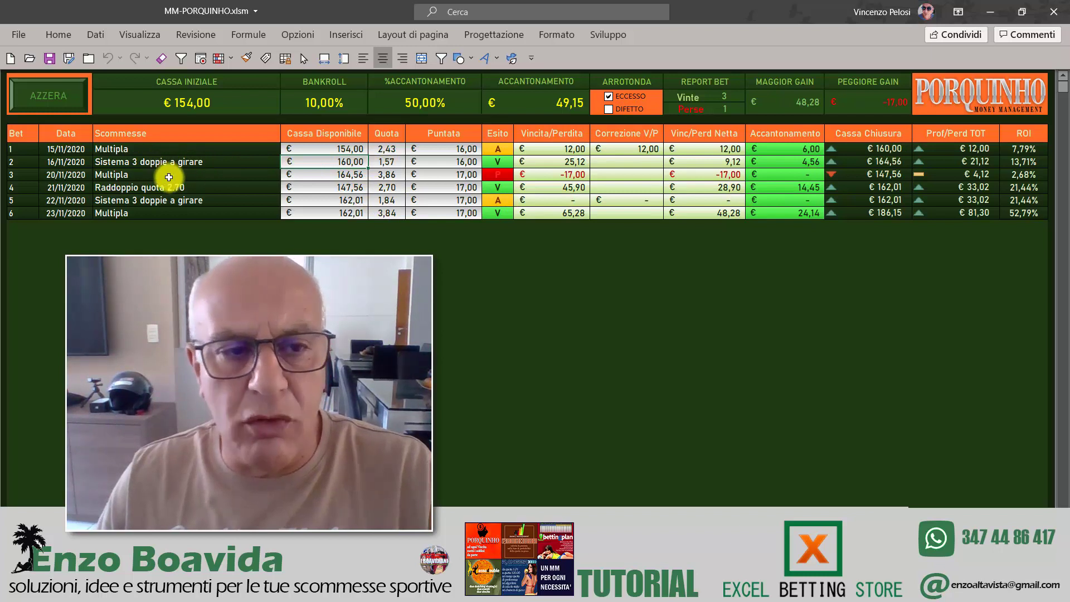
{"action": "left_click", "coordinate": [394, 165]}
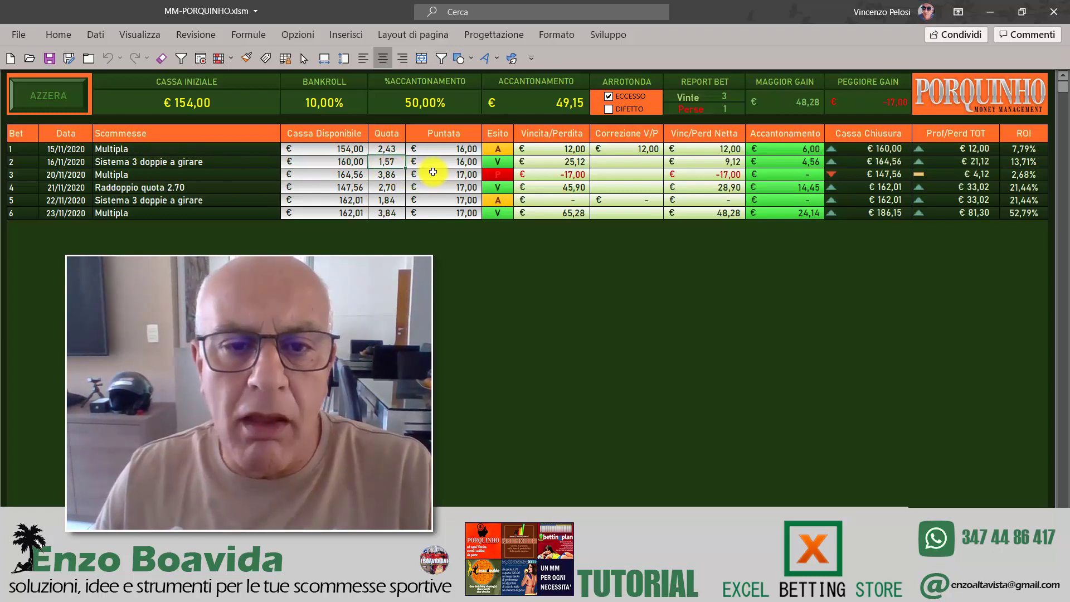
{"action": "left_click", "coordinate": [455, 166]}
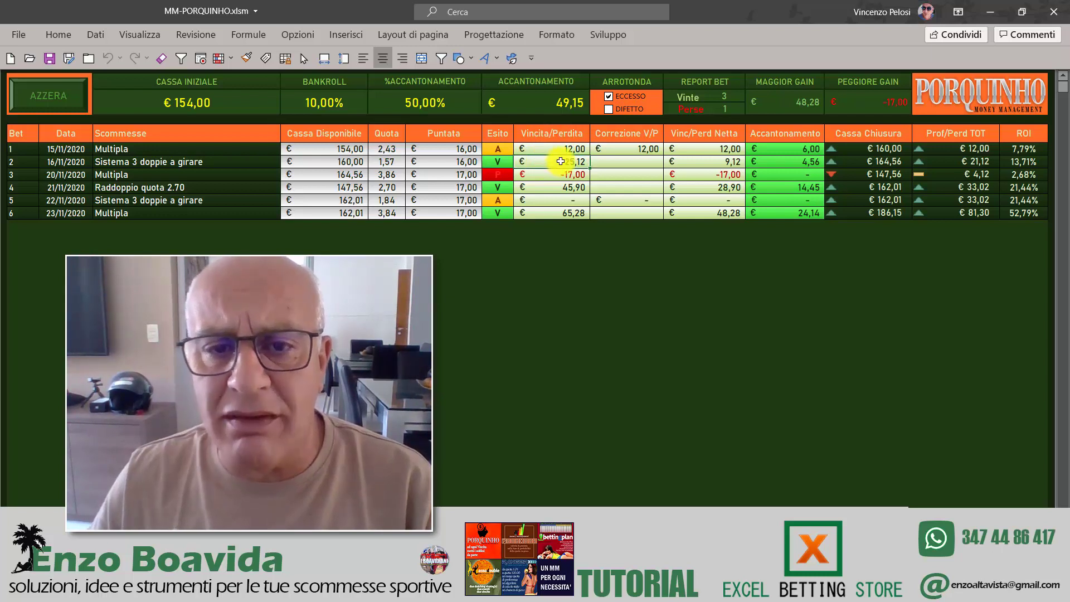
{"action": "left_click", "coordinate": [459, 164]}
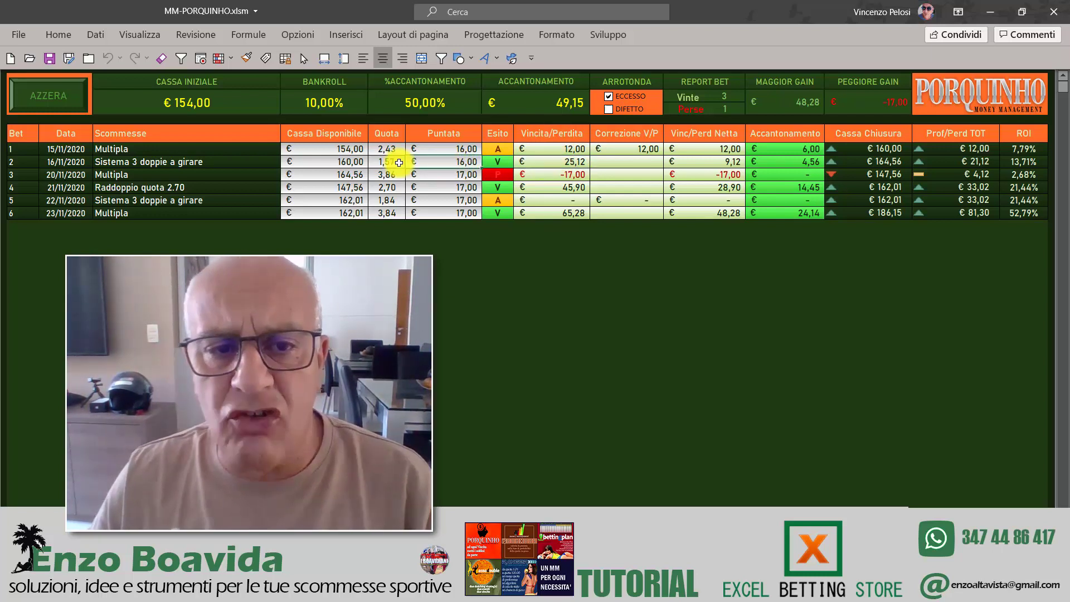
{"action": "left_click", "coordinate": [574, 162]}
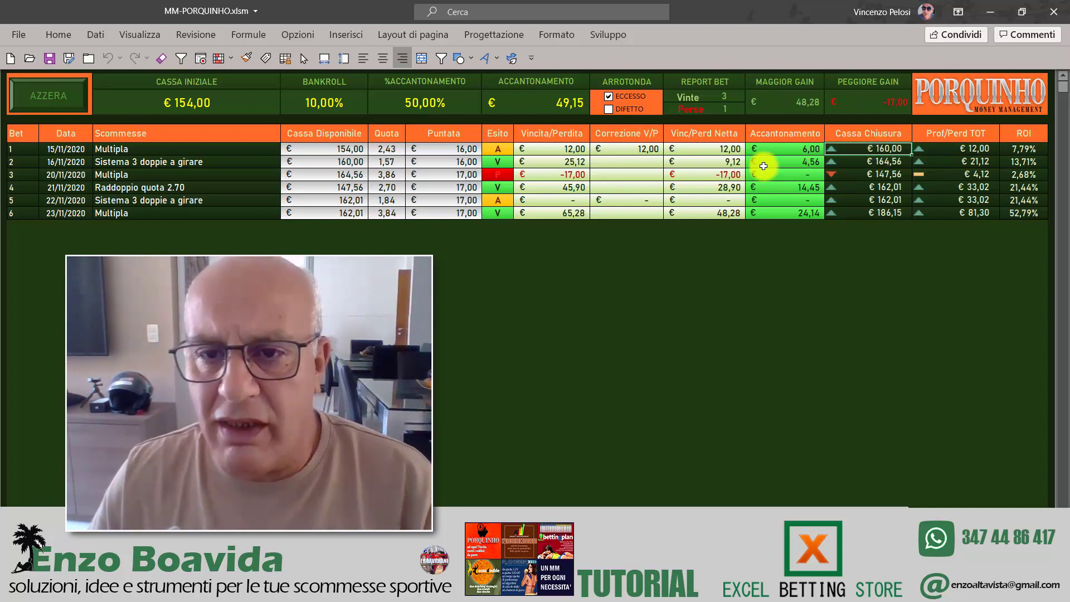
{"action": "left_click", "coordinate": [877, 163]}
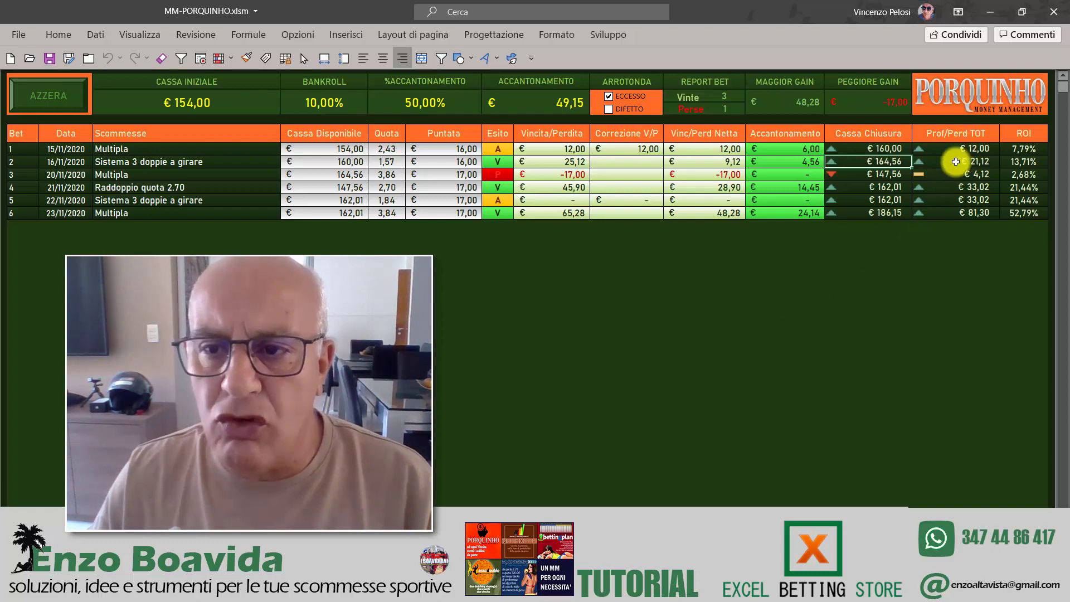
{"action": "left_click", "coordinate": [954, 162]}
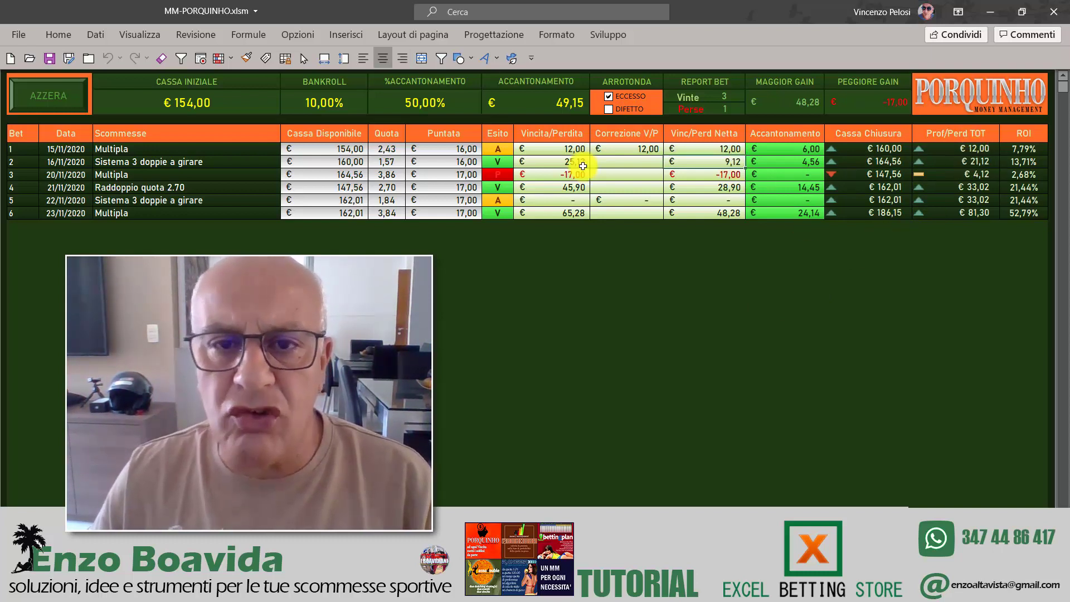
{"action": "left_click", "coordinate": [574, 100]}
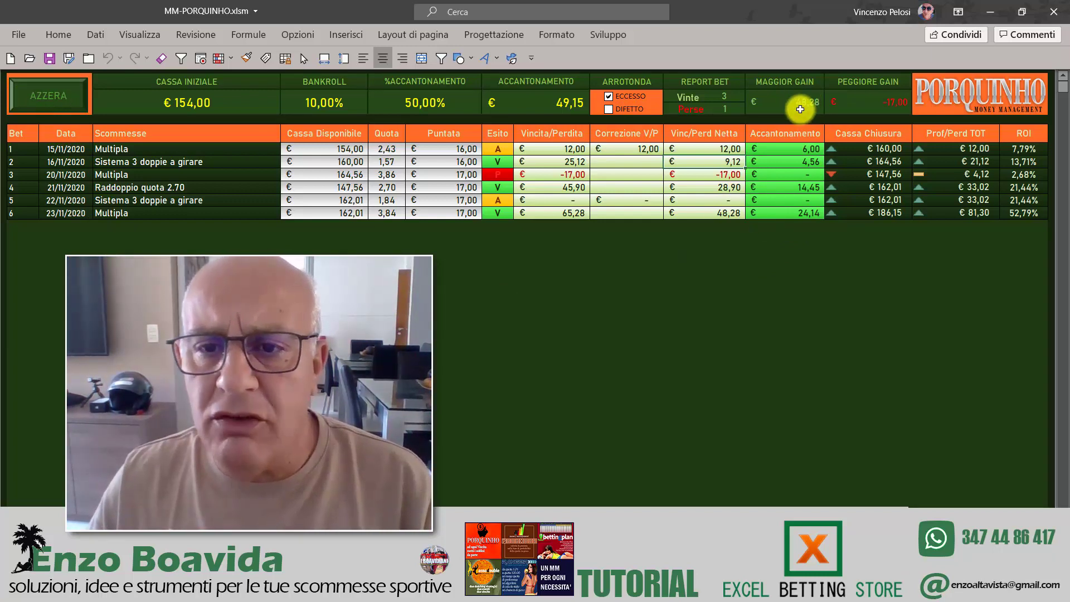
{"action": "left_click", "coordinate": [724, 215]}
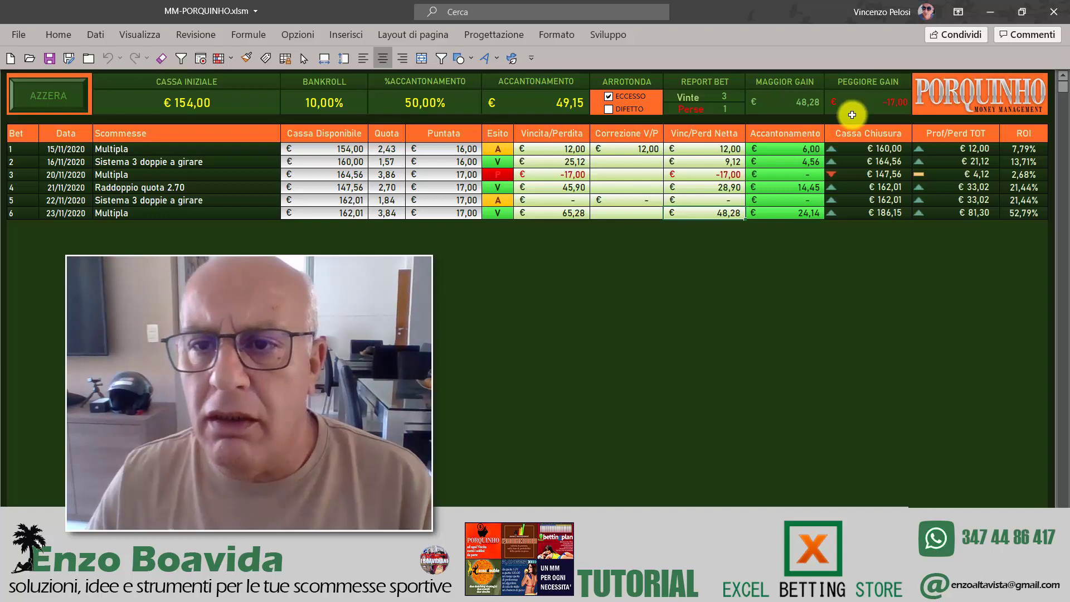
{"action": "left_click", "coordinate": [727, 176]}
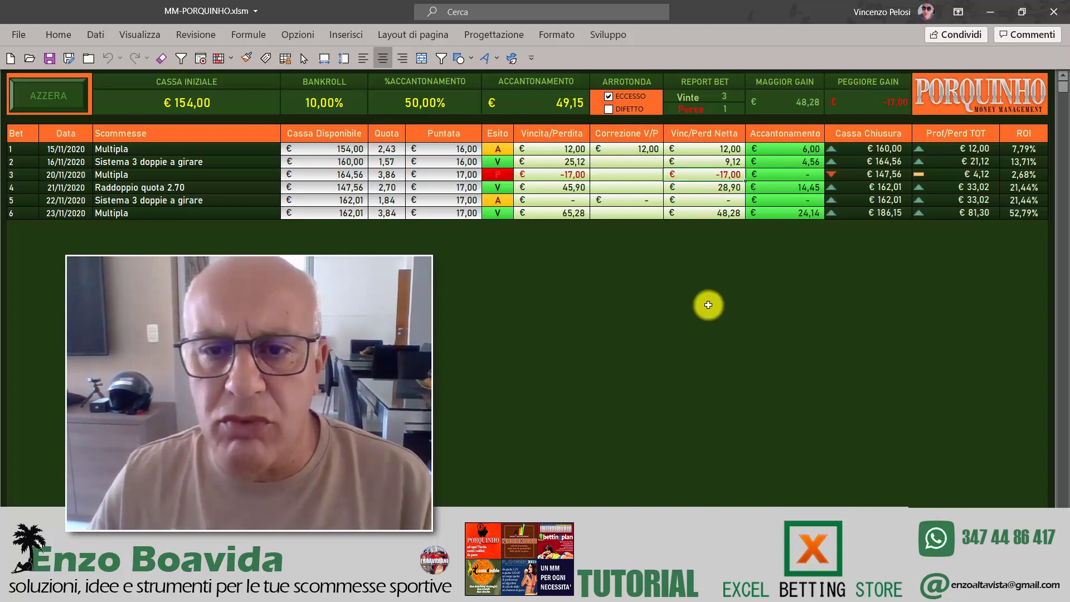
{"action": "left_click", "coordinate": [734, 326]}
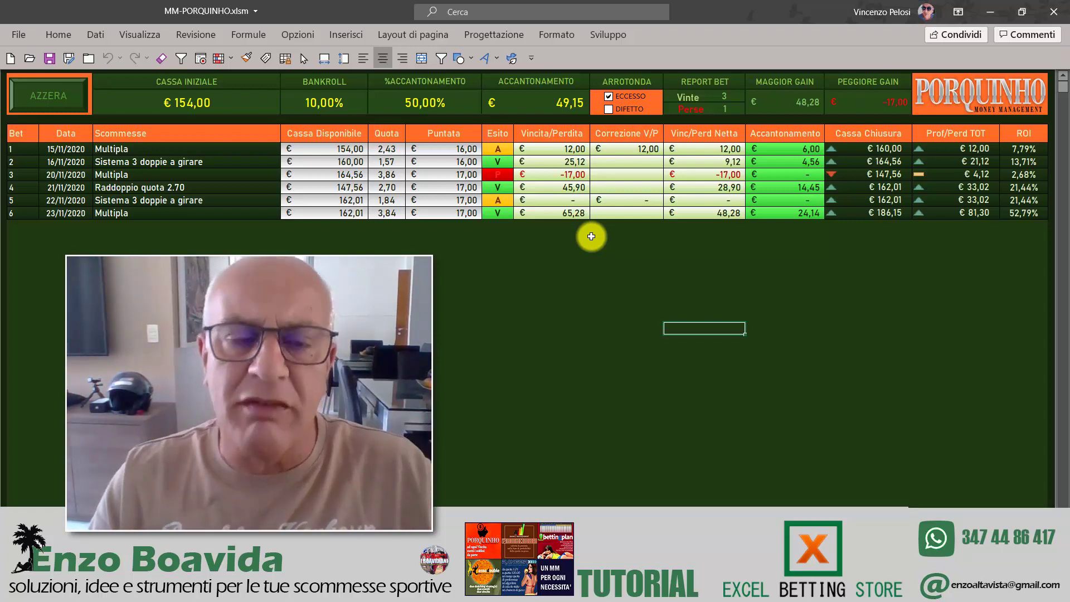
{"action": "left_click", "coordinate": [316, 102]}
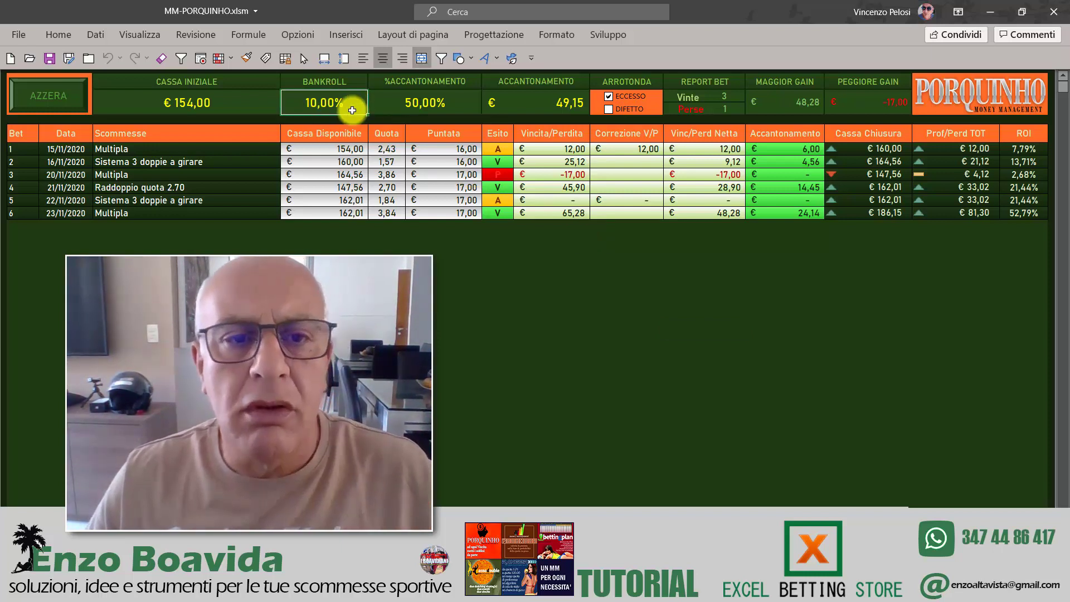
{"action": "left_click", "coordinate": [330, 174]}
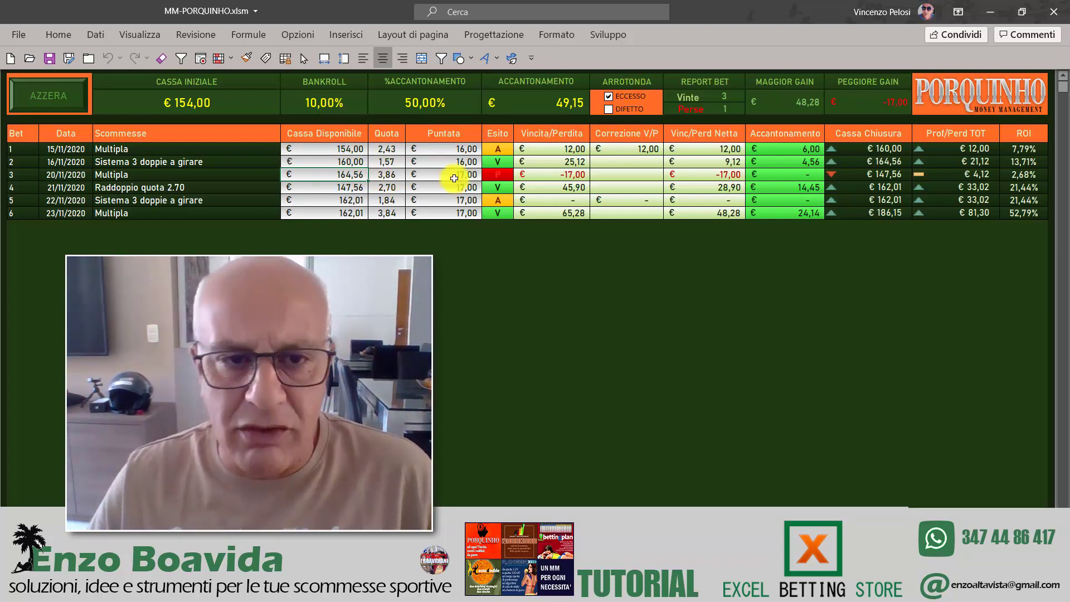
{"action": "left_click", "coordinate": [501, 162]}
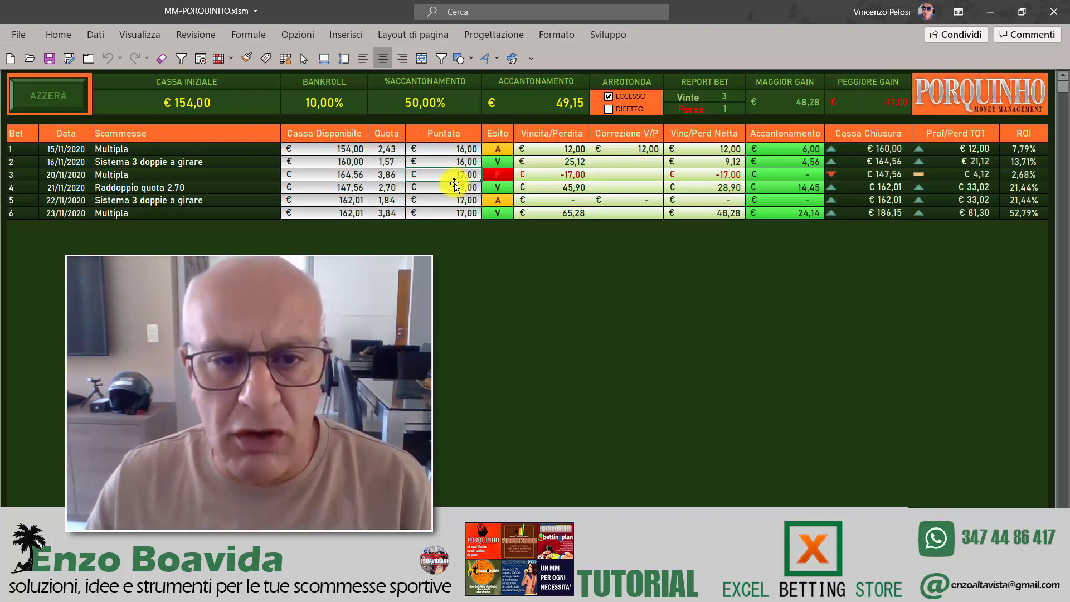
{"action": "left_click", "coordinate": [341, 175]}
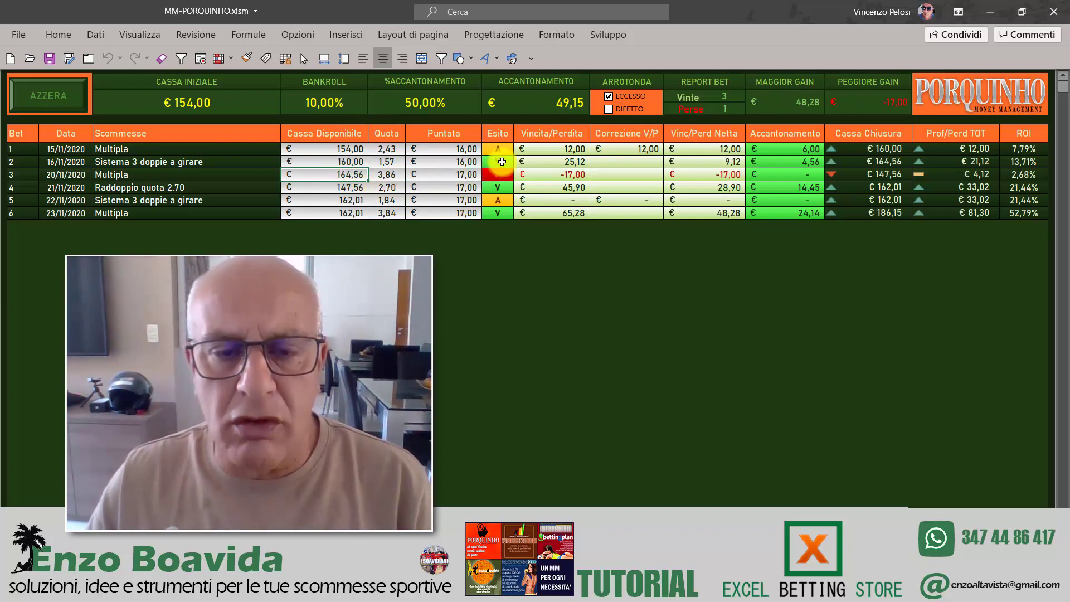
{"action": "left_click", "coordinate": [503, 166]}
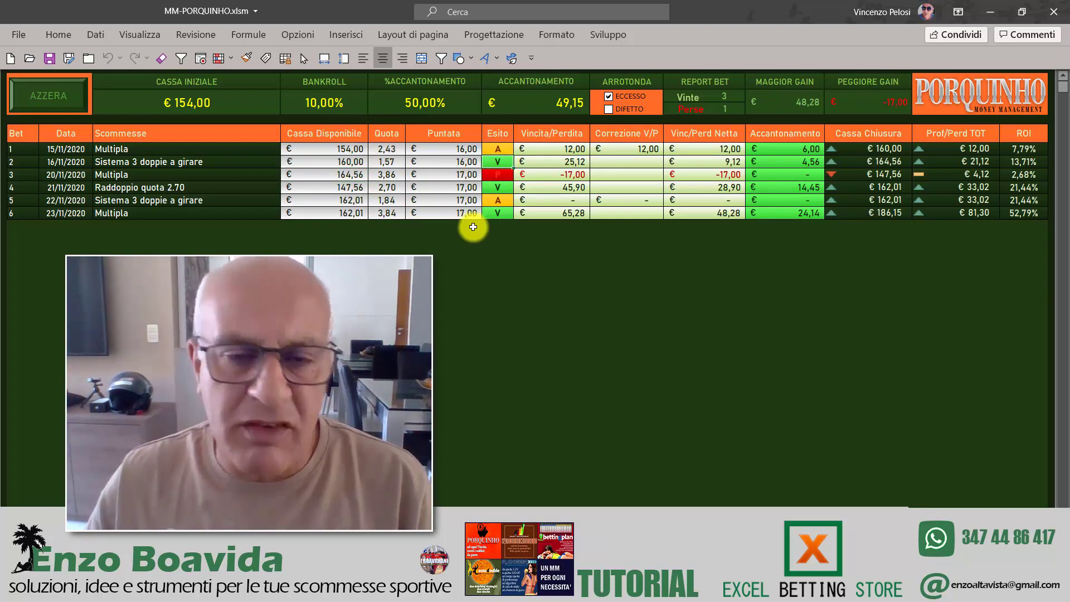
{"action": "left_click", "coordinate": [496, 173]}
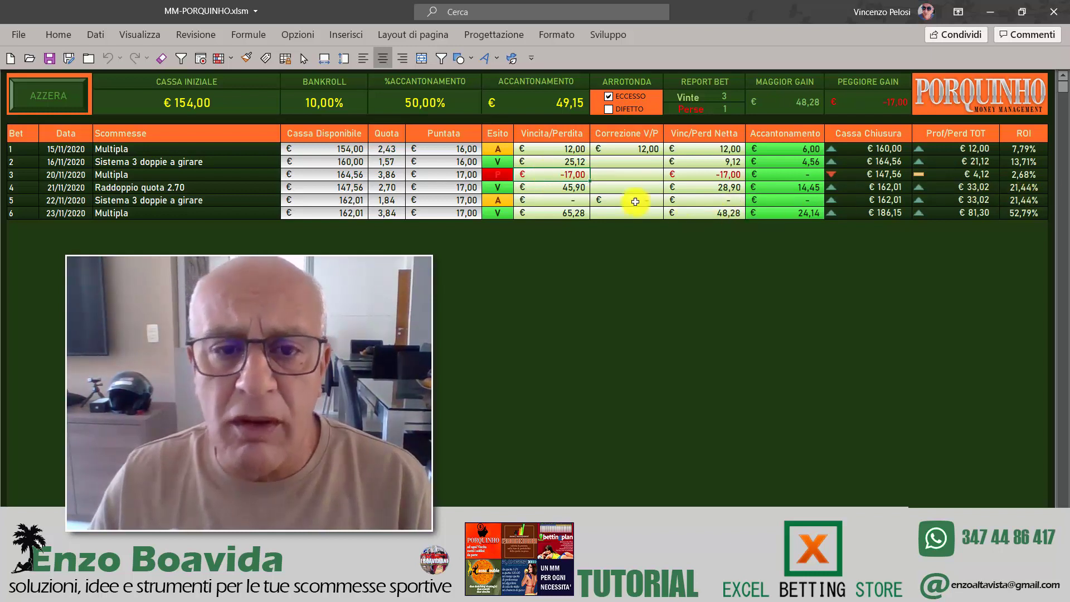
{"action": "left_click", "coordinate": [332, 189]}
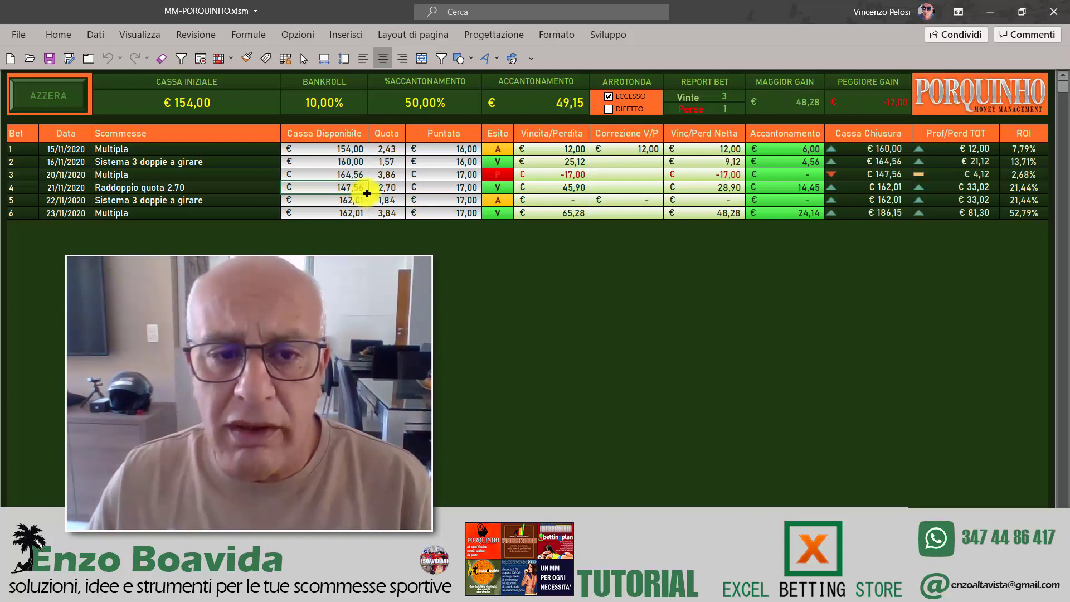
{"action": "left_click", "coordinate": [452, 190]}
{"action": "left_click", "coordinate": [467, 175]}
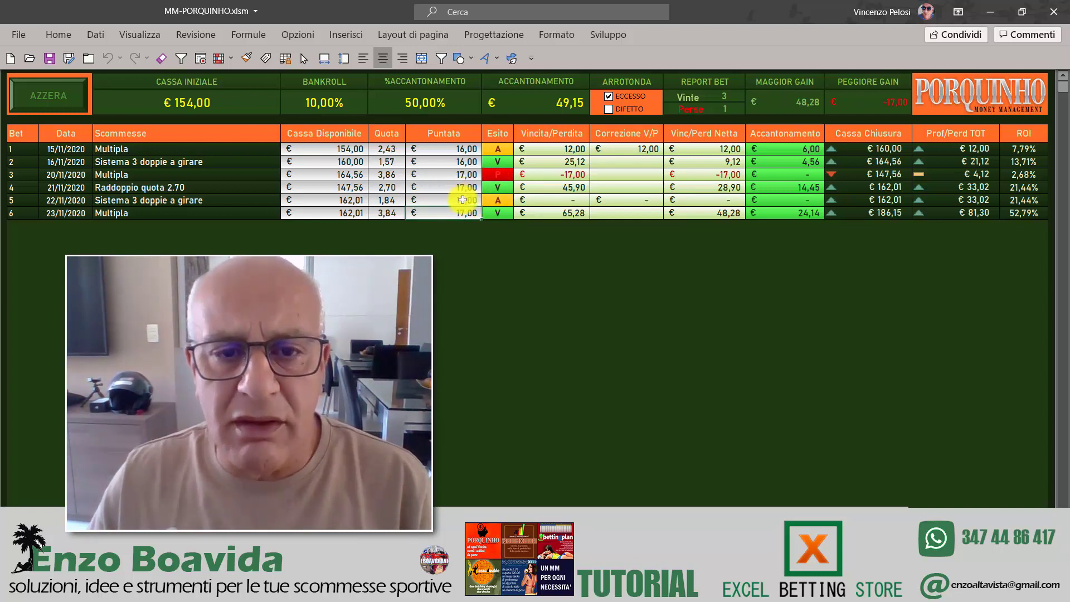
{"action": "left_click", "coordinate": [352, 201]}
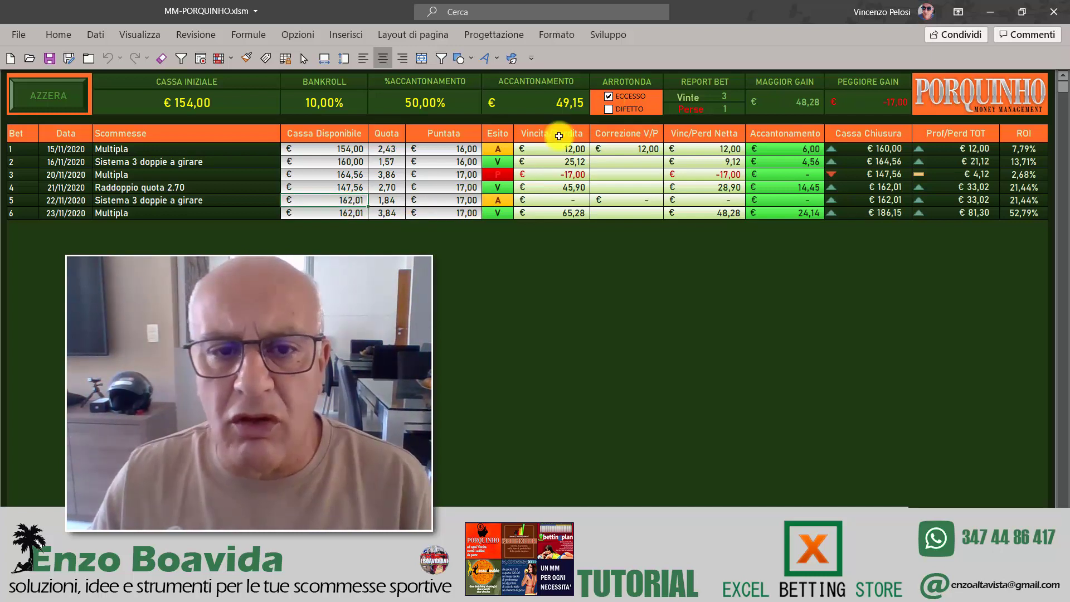
{"action": "left_click", "coordinate": [346, 211]}
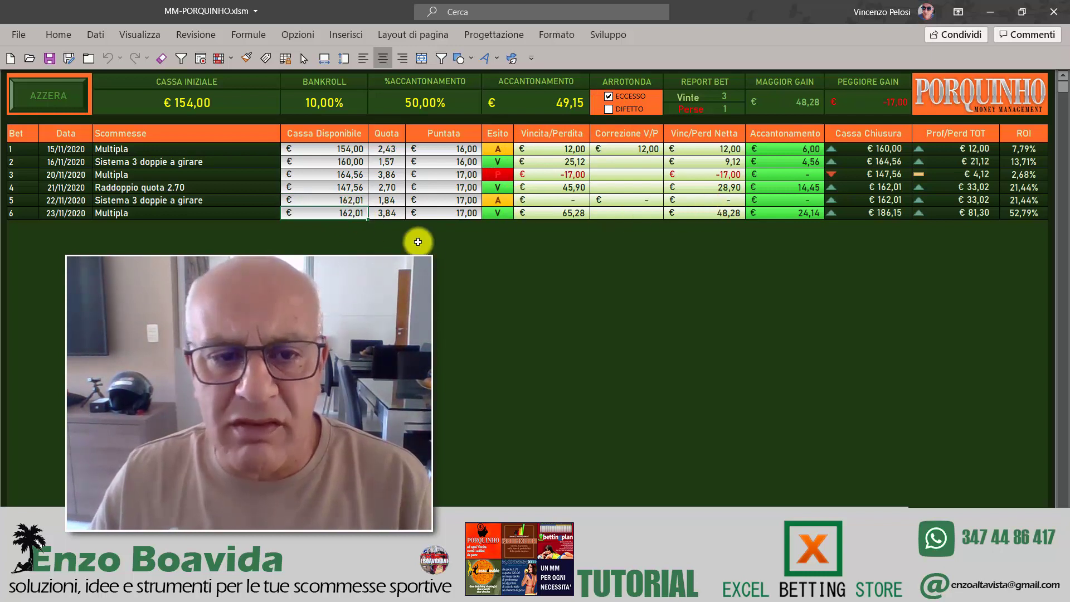
{"action": "left_click", "coordinate": [454, 214]}
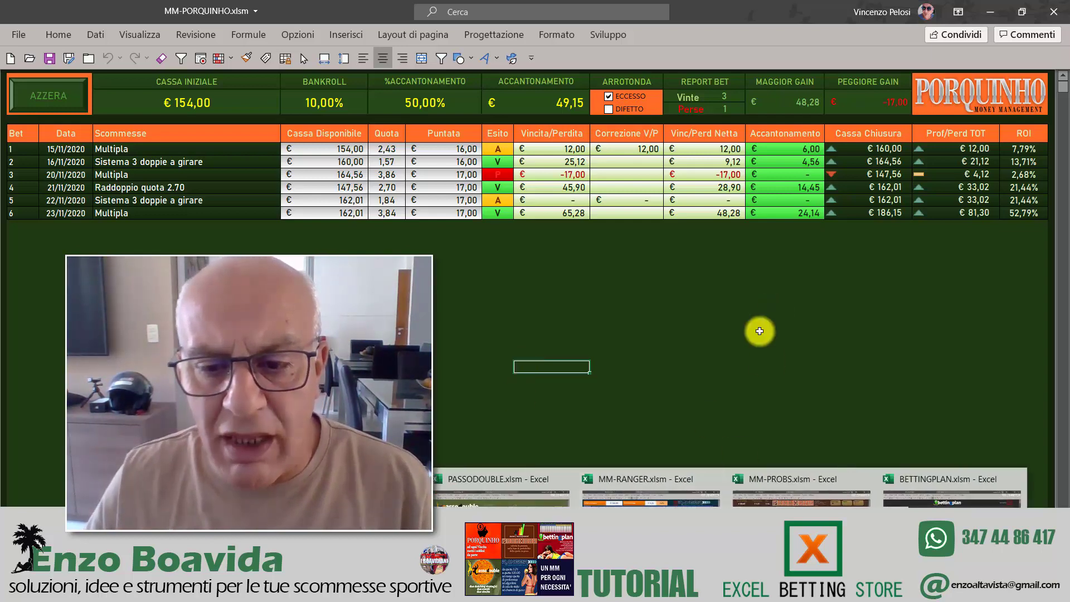
Step: Switch to the PASSODOUBLE.xlsm workbook with the dutching dashboard
{"action": "left_click", "coordinate": [501, 490]}
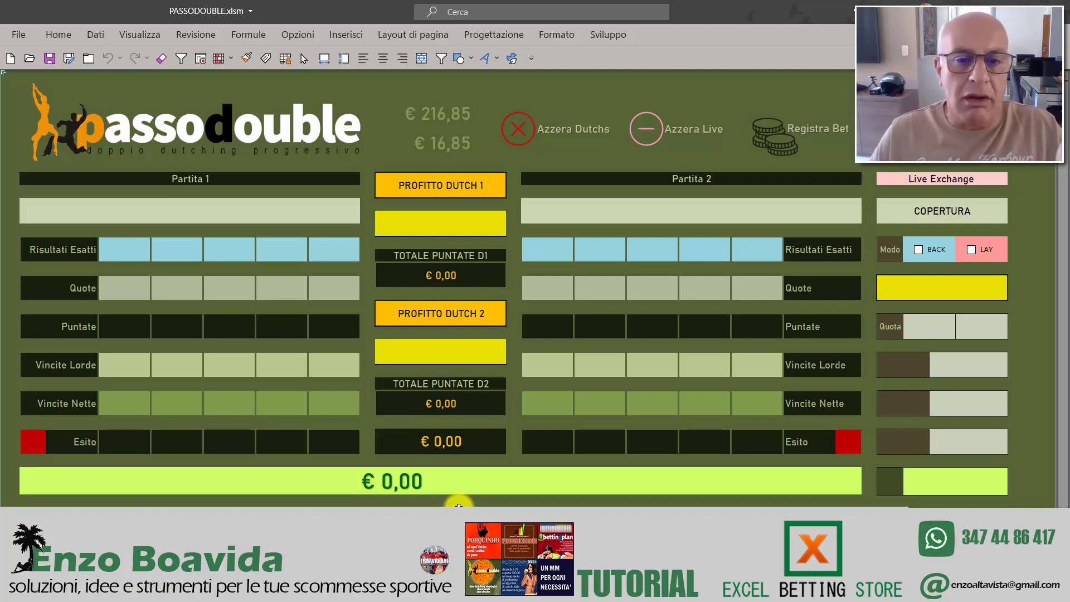
Step: Select the Risultati Esatti rows of Partita 1 and Partita 2, then jump to the bet history sheet
{"action": "left_click", "coordinate": [50, 249]}
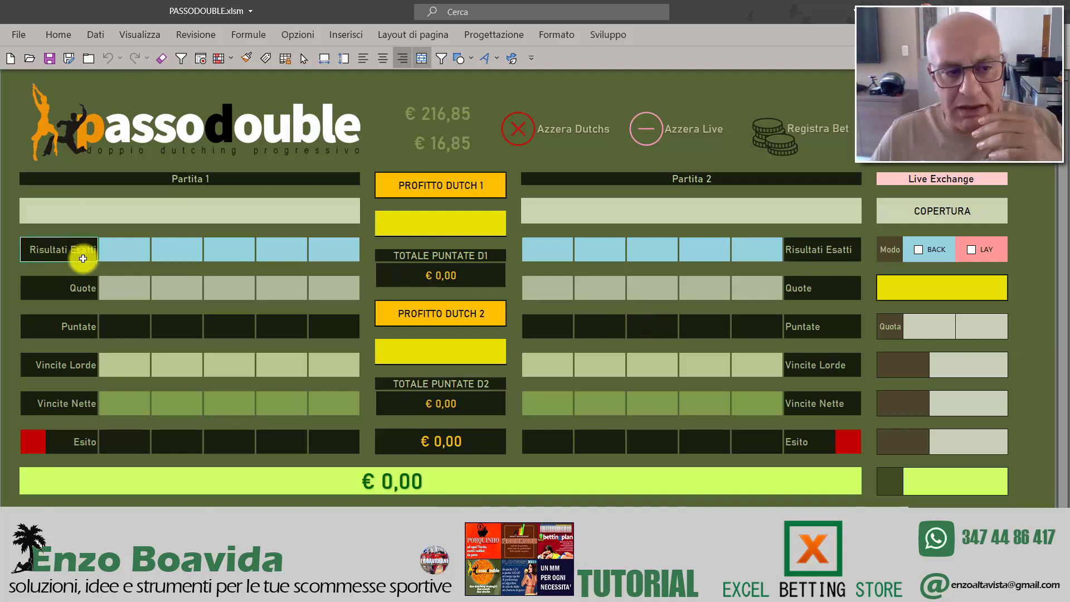
{"action": "left_click", "coordinate": [831, 259]}
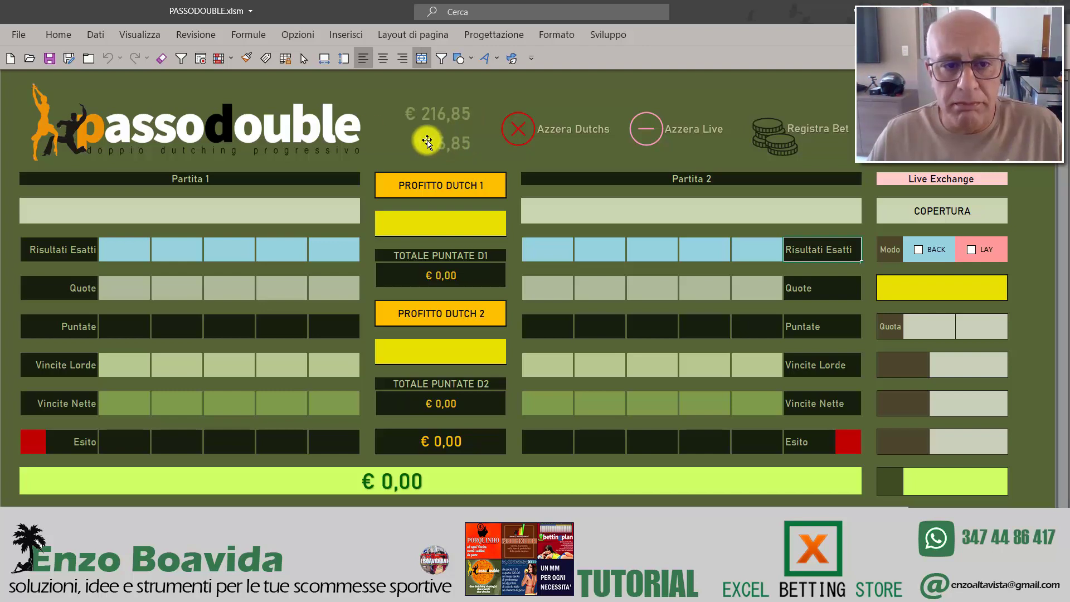
{"action": "left_click", "coordinate": [300, 123]}
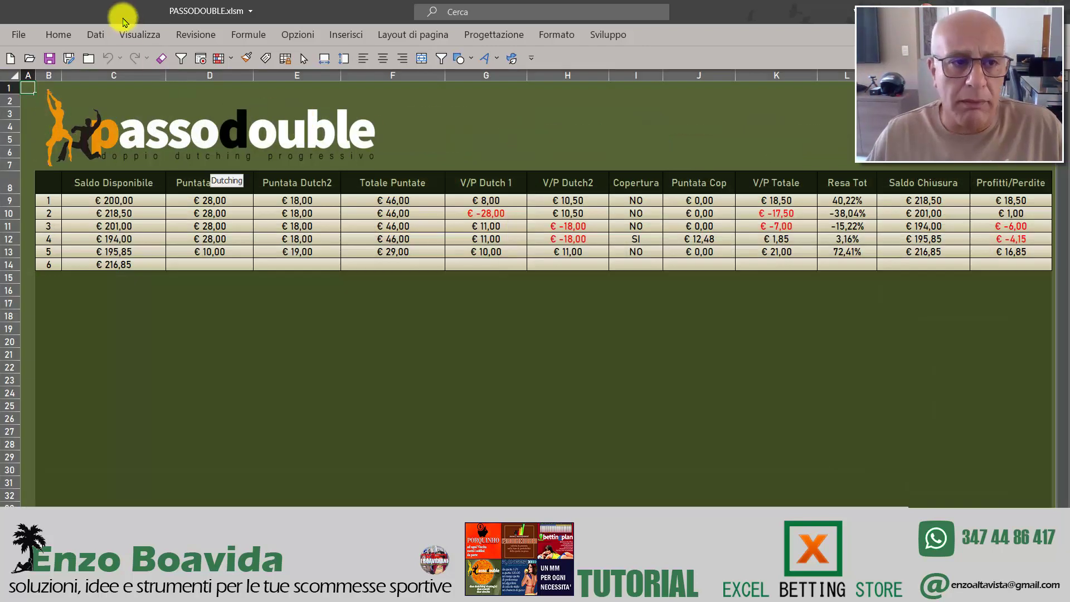
Step: Hide the row and column headings, point out the €200,00 starting balance, and return to the dashboard
{"action": "left_click", "coordinate": [140, 35]}
{"action": "left_click", "coordinate": [536, 86]}
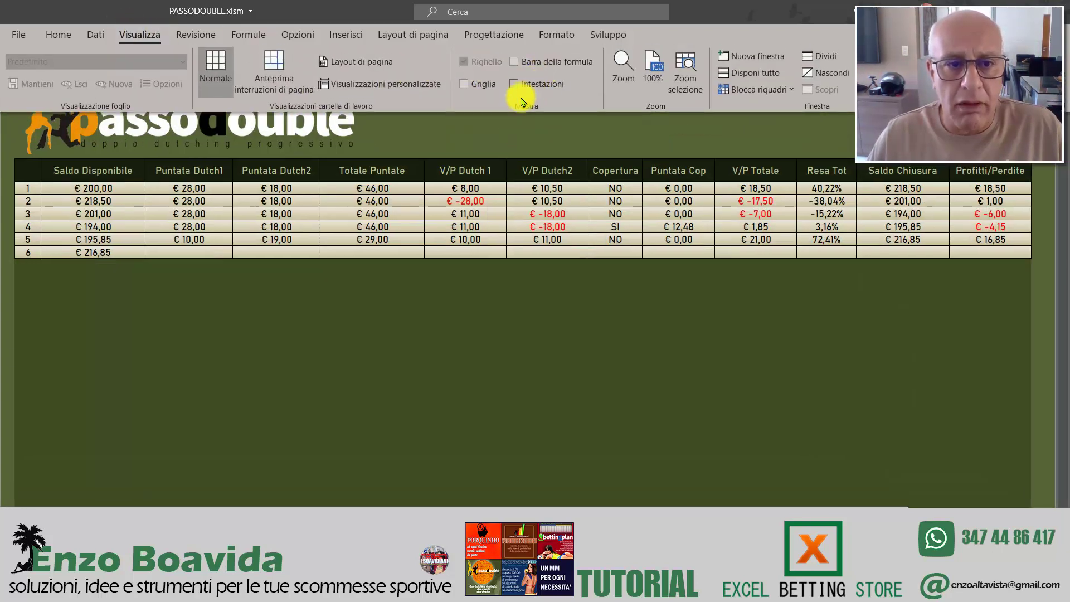
{"action": "left_click", "coordinate": [322, 389]}
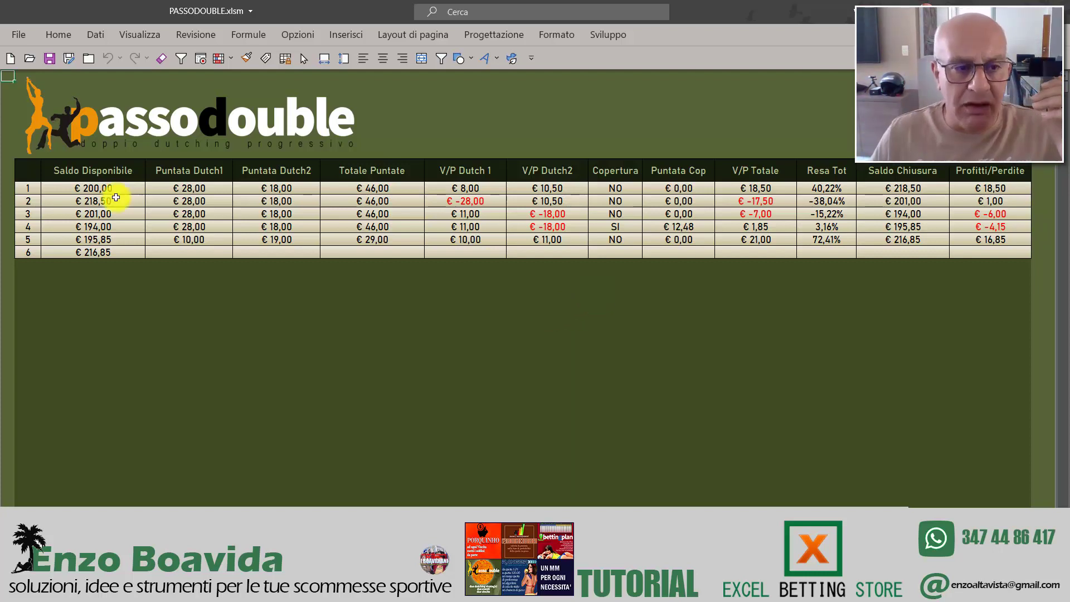
{"action": "left_click", "coordinate": [90, 190]}
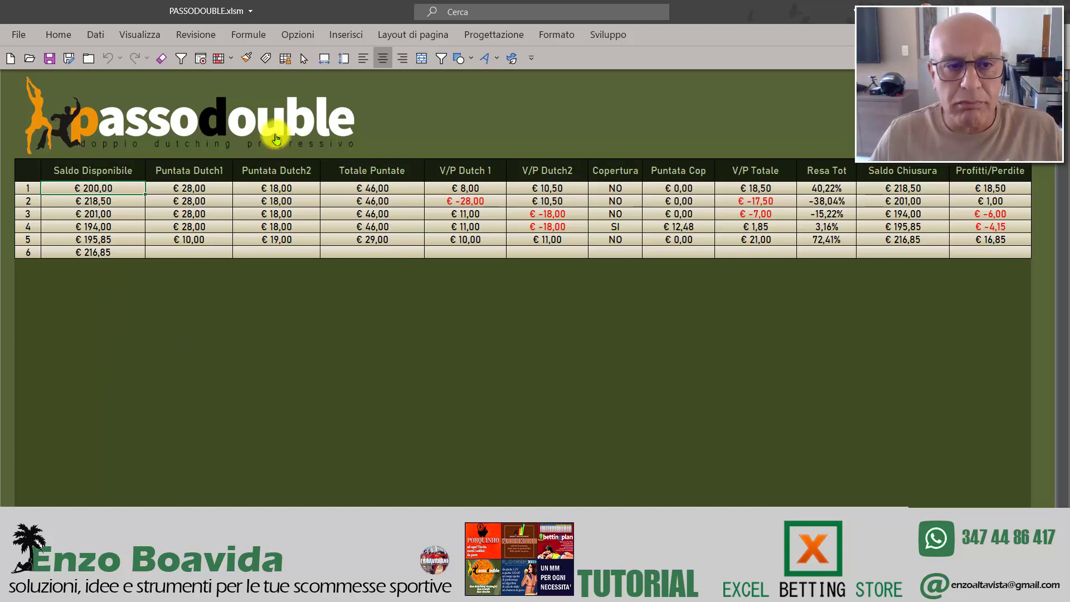
{"action": "left_click", "coordinate": [274, 154]}
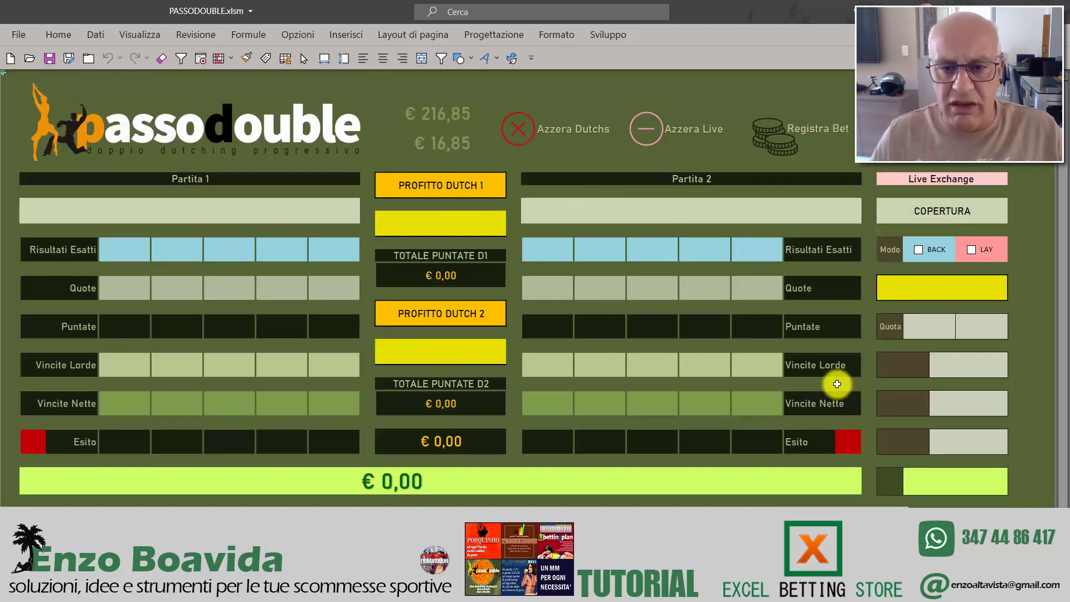
Step: Switch back to the register sheet of recorded bets
{"action": "left_click", "coordinate": [216, 132]}
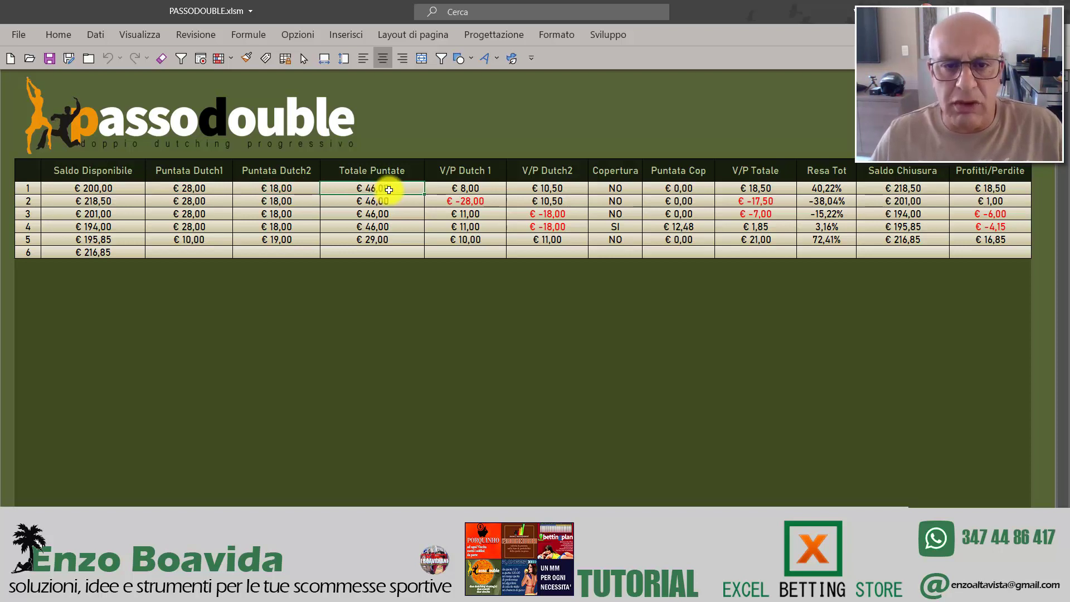
Step: Review bet 1's dutch, total, balance and profit cells and the €216,85 current balance, then return to the dashboard
{"action": "left_click", "coordinate": [571, 185]}
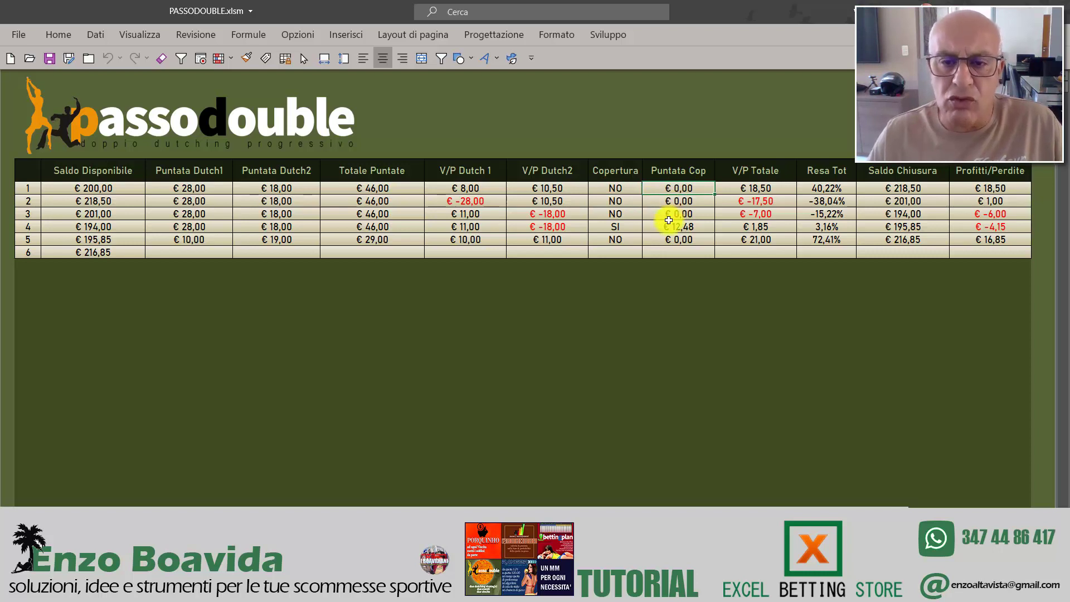
{"action": "left_click", "coordinate": [747, 188]}
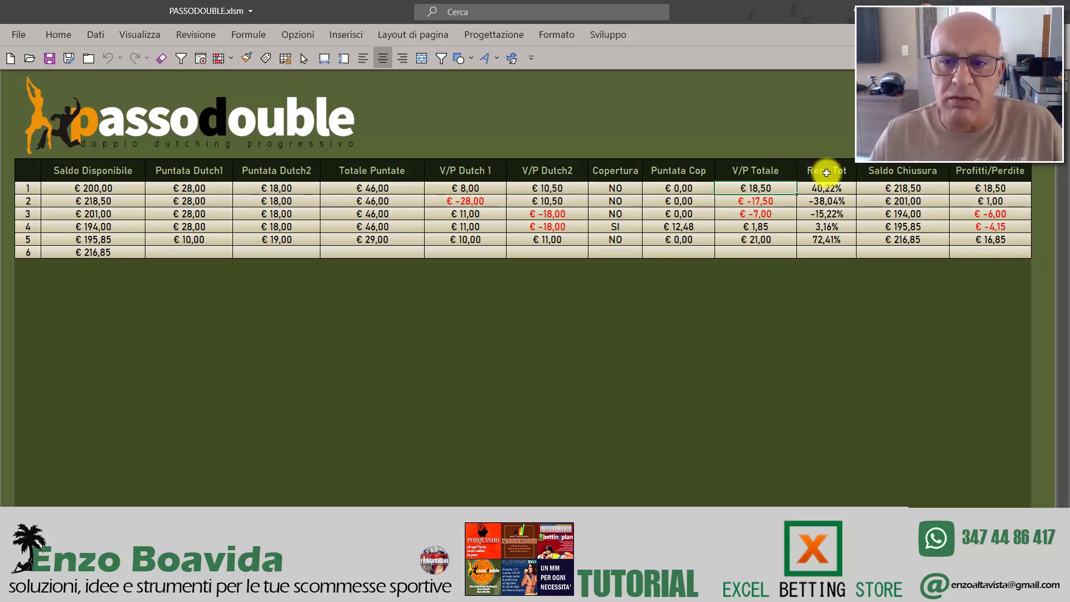
{"action": "left_click", "coordinate": [125, 193]}
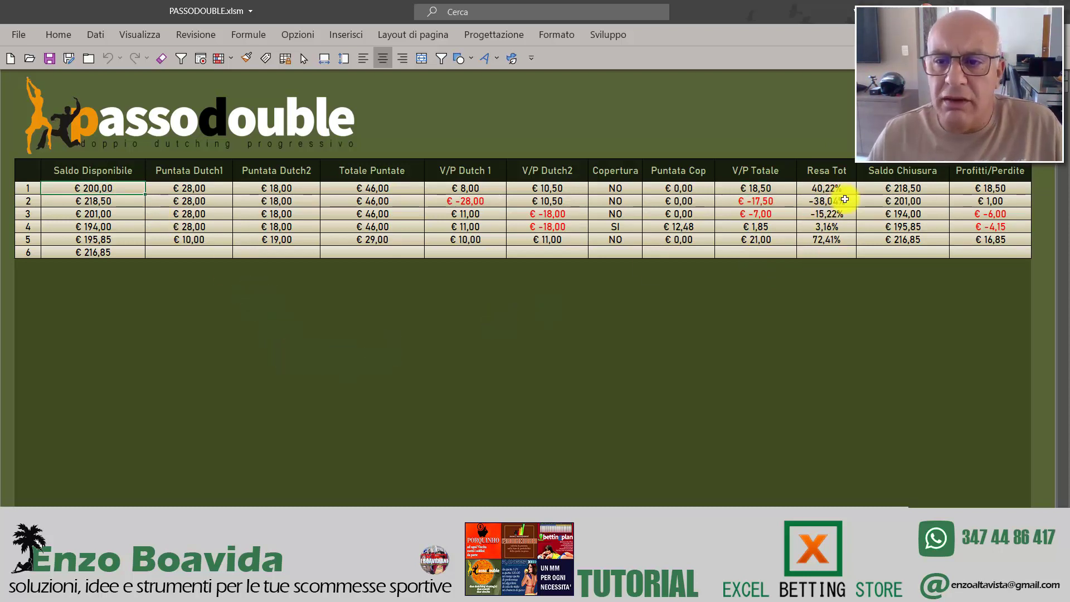
{"action": "left_click", "coordinate": [928, 190]}
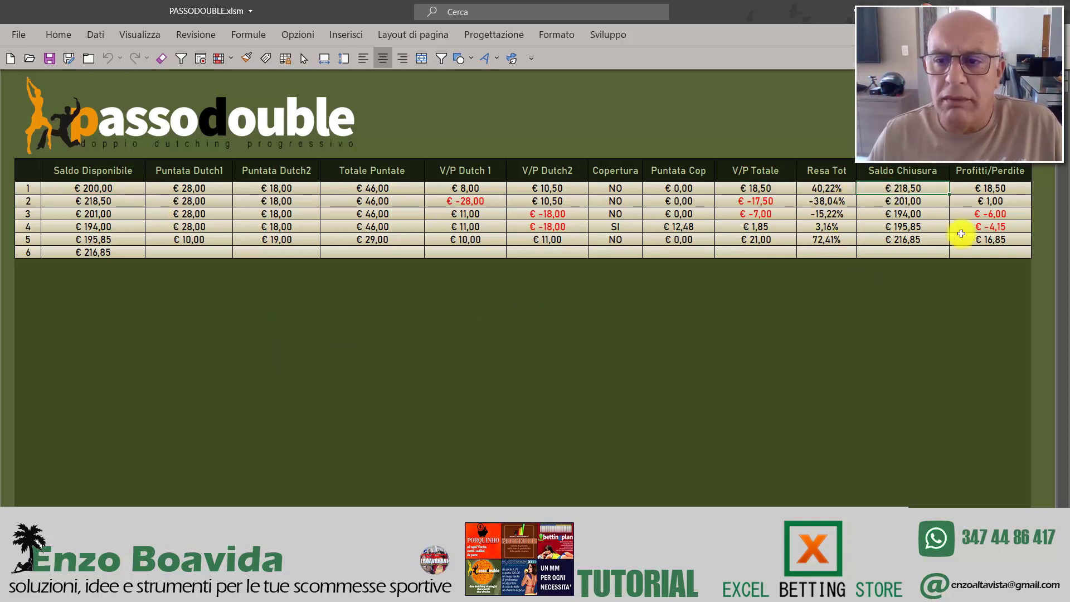
{"action": "left_click", "coordinate": [1003, 184]}
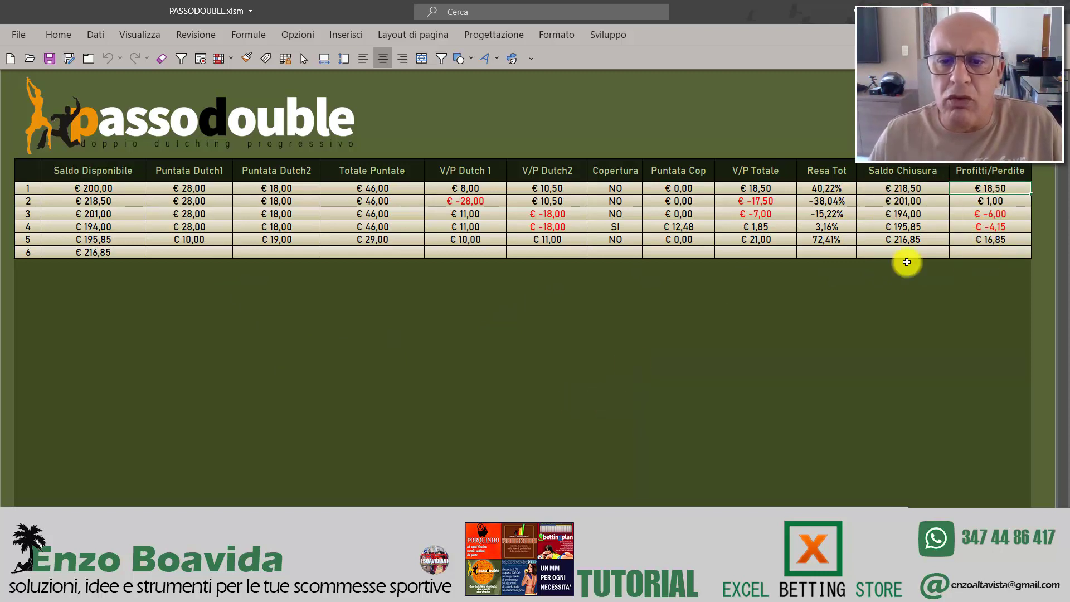
{"action": "left_click", "coordinate": [96, 254]}
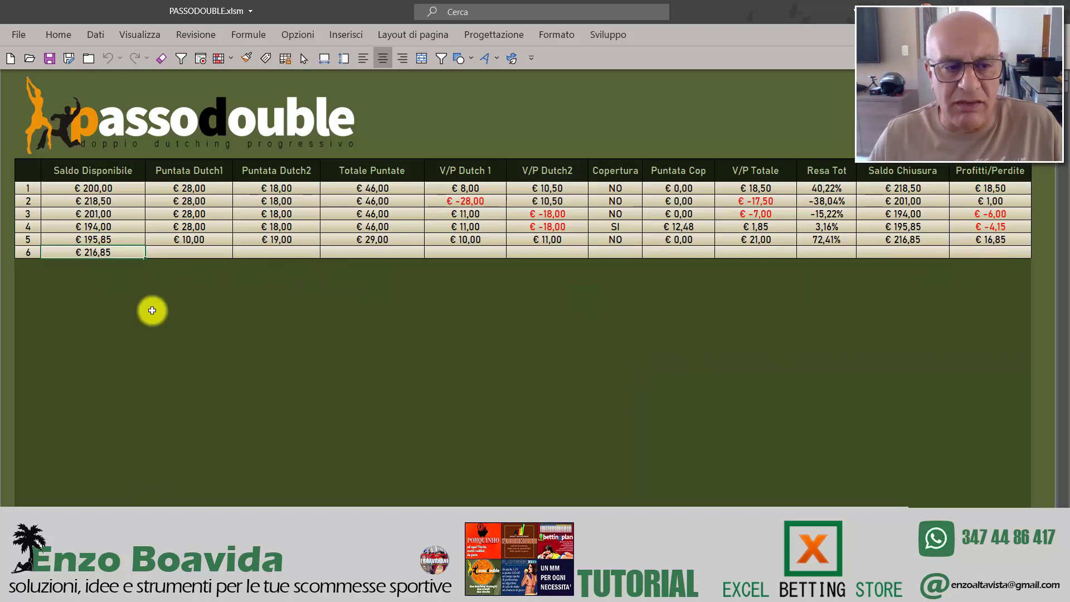
{"action": "left_click", "coordinate": [1020, 241]}
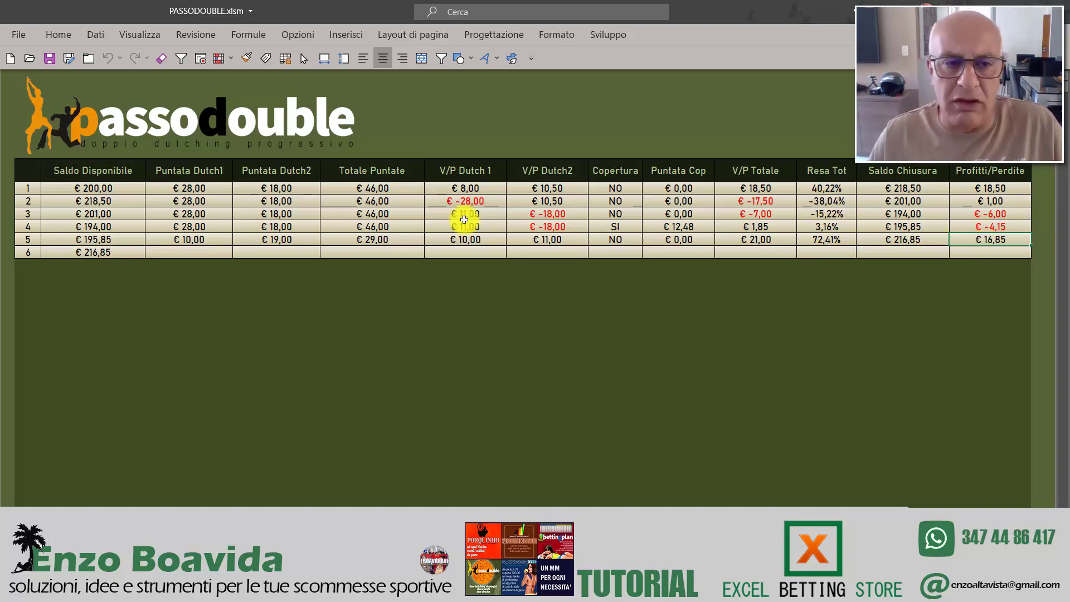
{"action": "left_click", "coordinate": [225, 140]}
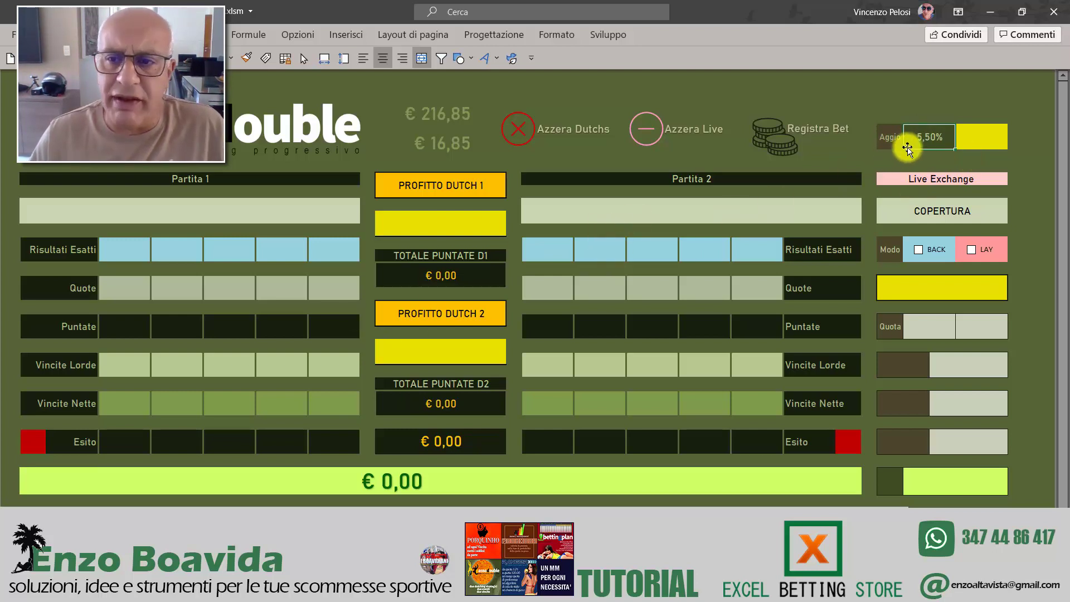
{"action": "left_click", "coordinate": [979, 141]}
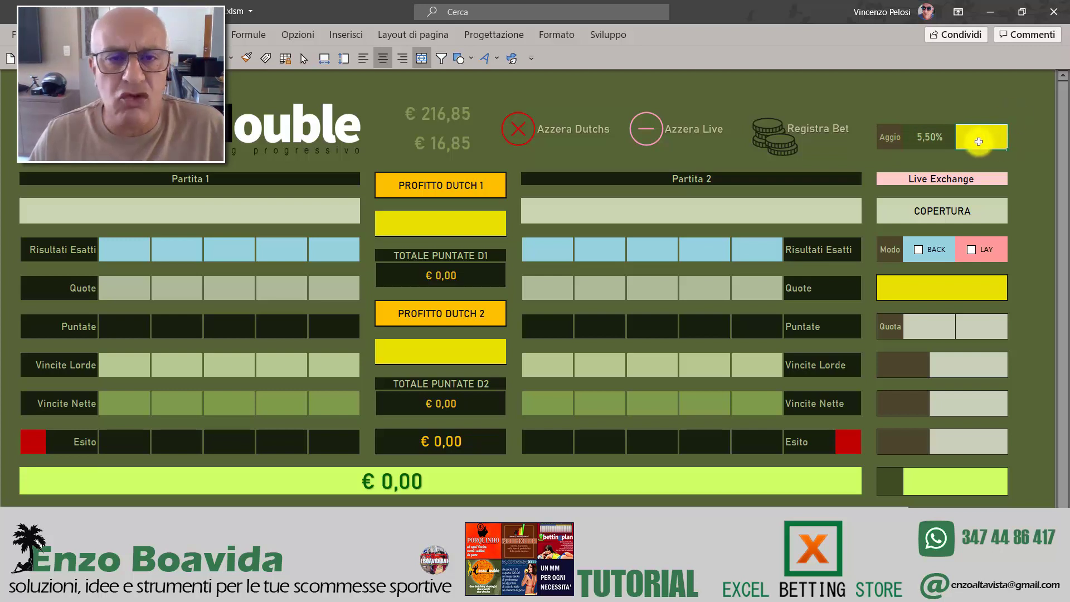
{"action": "type", "text": "S"}
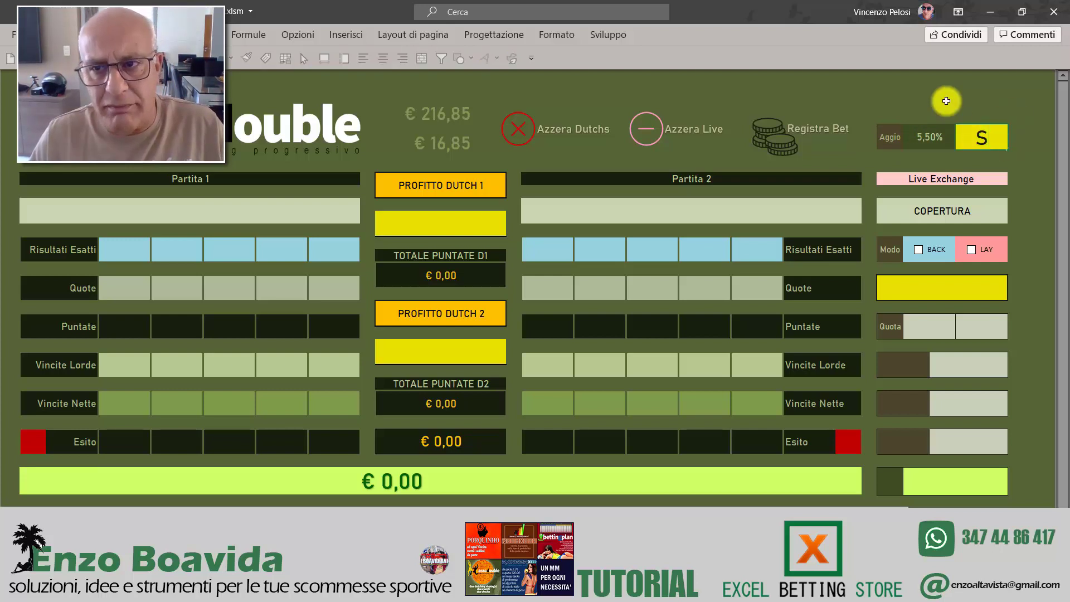
{"action": "key", "text": "Return"}
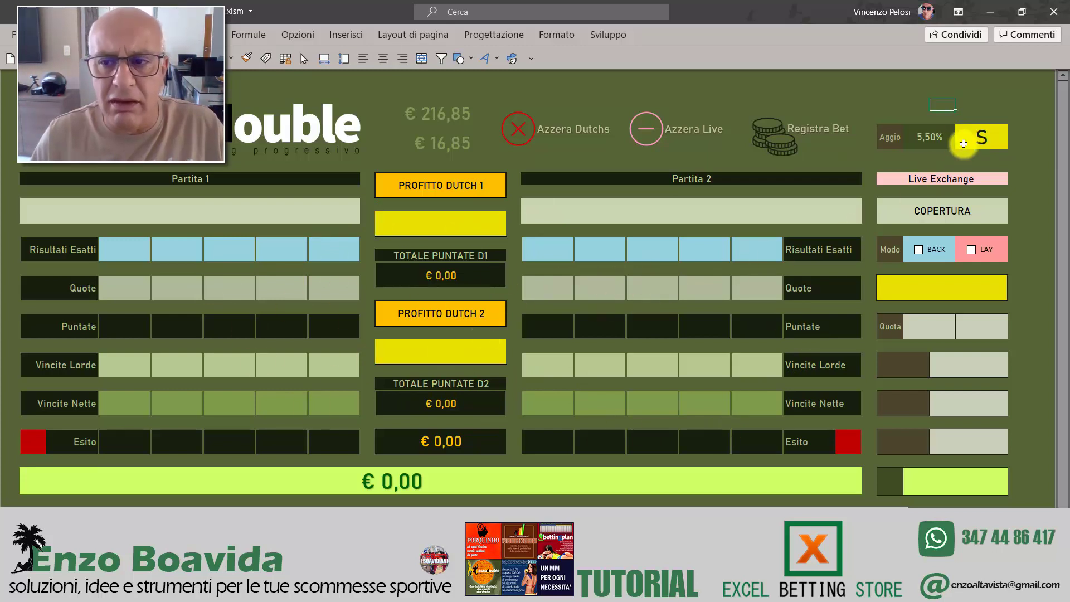
{"action": "left_click", "coordinate": [963, 143]}
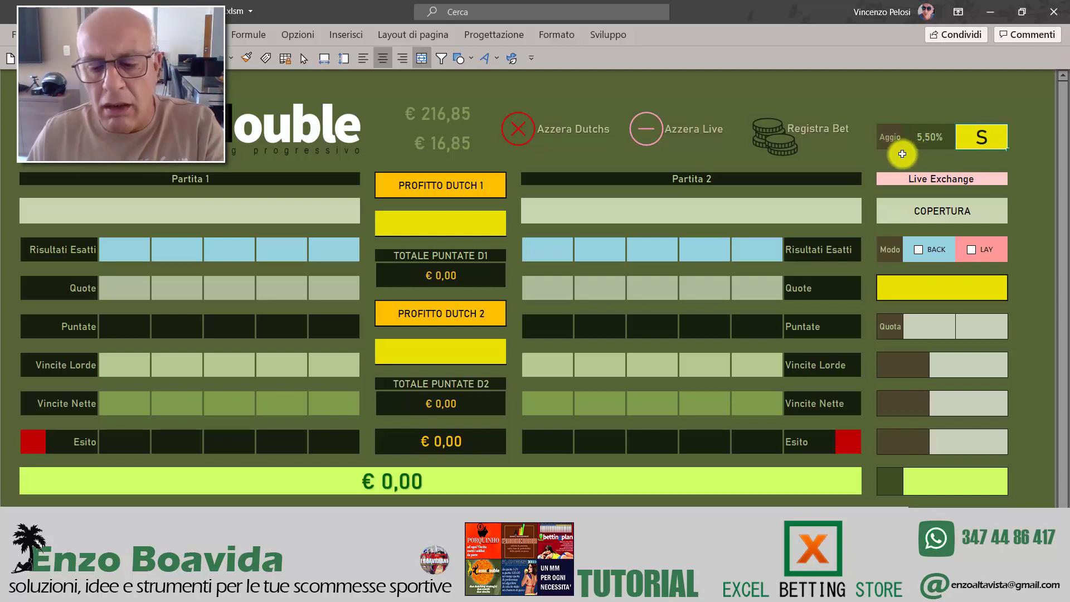
{"action": "key", "text": "Delete"}
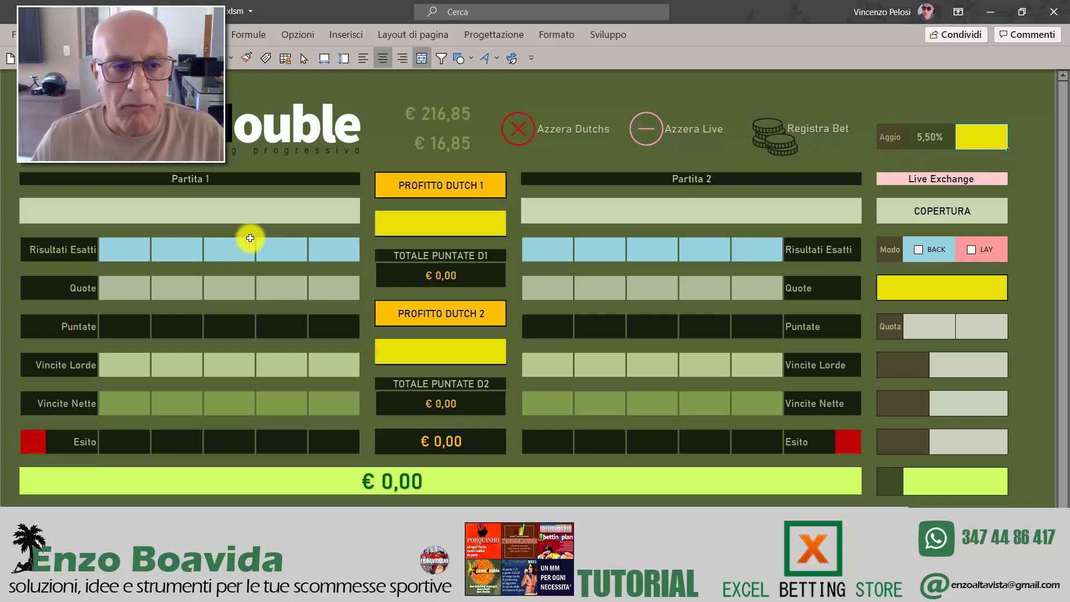
Step: Name Partita 1 'SCAPOLI - AMMOGLIATI', correcting the misspelled letters
{"action": "left_click", "coordinate": [128, 212]}
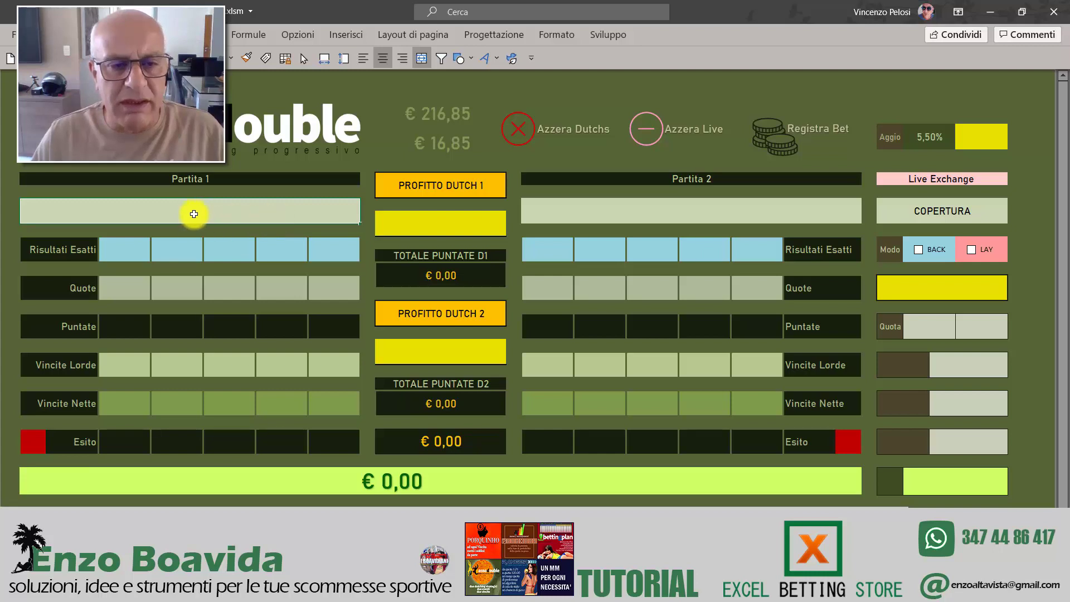
{"action": "type", "text": "S"}
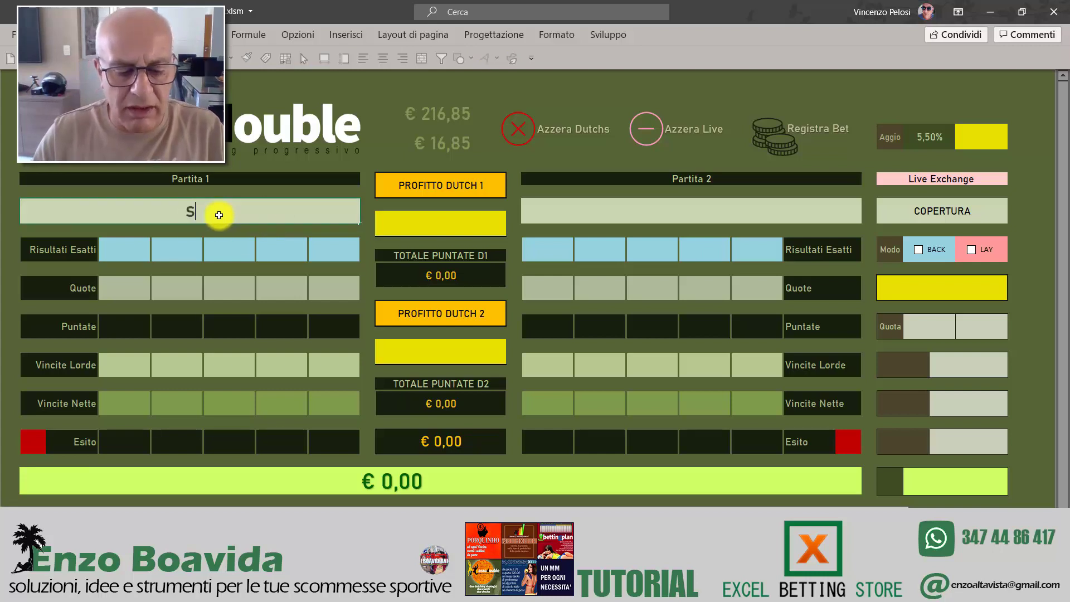
{"action": "type", "text": "CAPOL"}
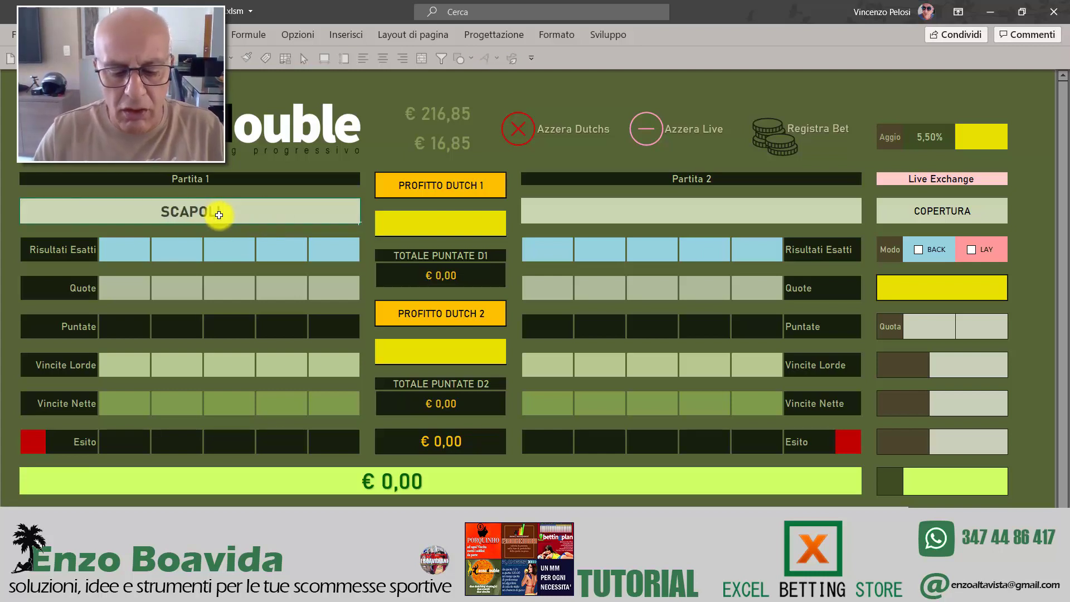
{"action": "type", "text": " - AMMOGò"}
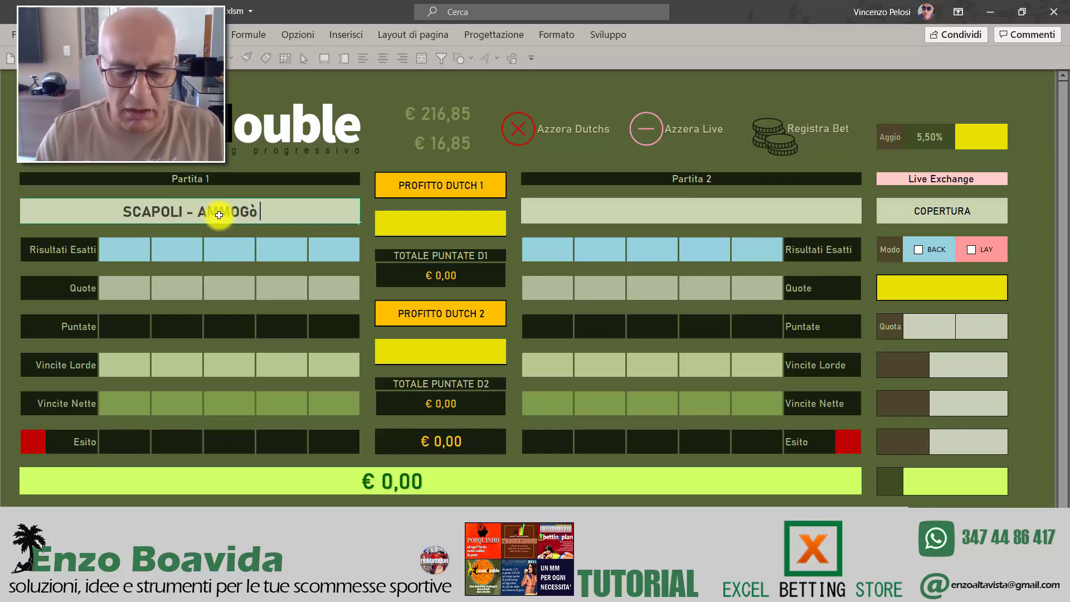
{"action": "type", "text": "IATI"}
{"action": "key", "text": "BackSpace"}
{"action": "key", "text": "BackSpace"}
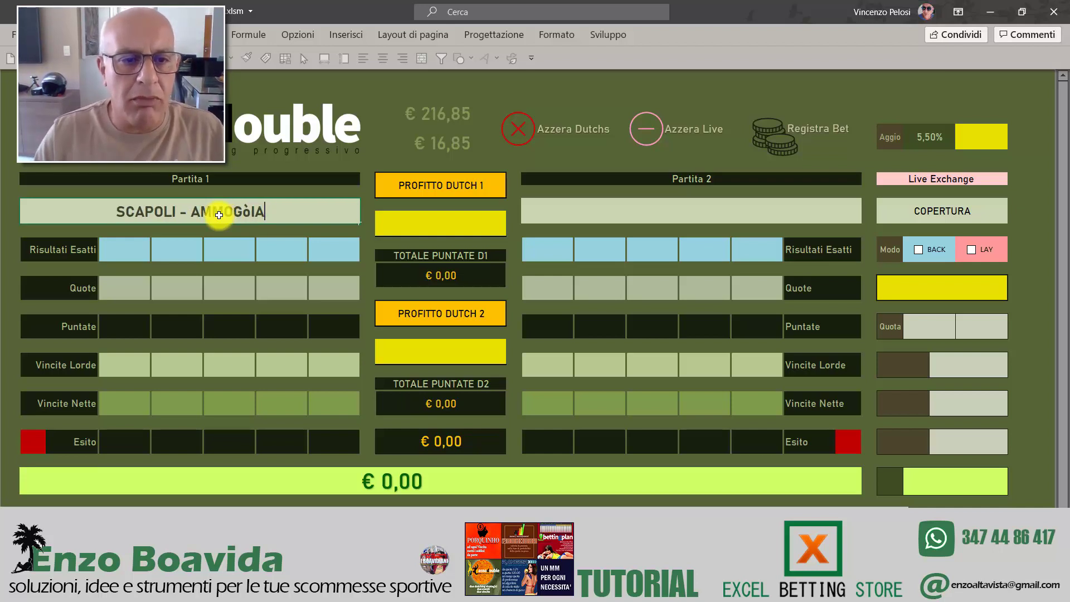
{"action": "key", "text": "BackSpace"}
{"action": "key", "text": "BackSpace"}
{"action": "key", "text": "BackSpace"}
{"action": "type", "text": "L"}
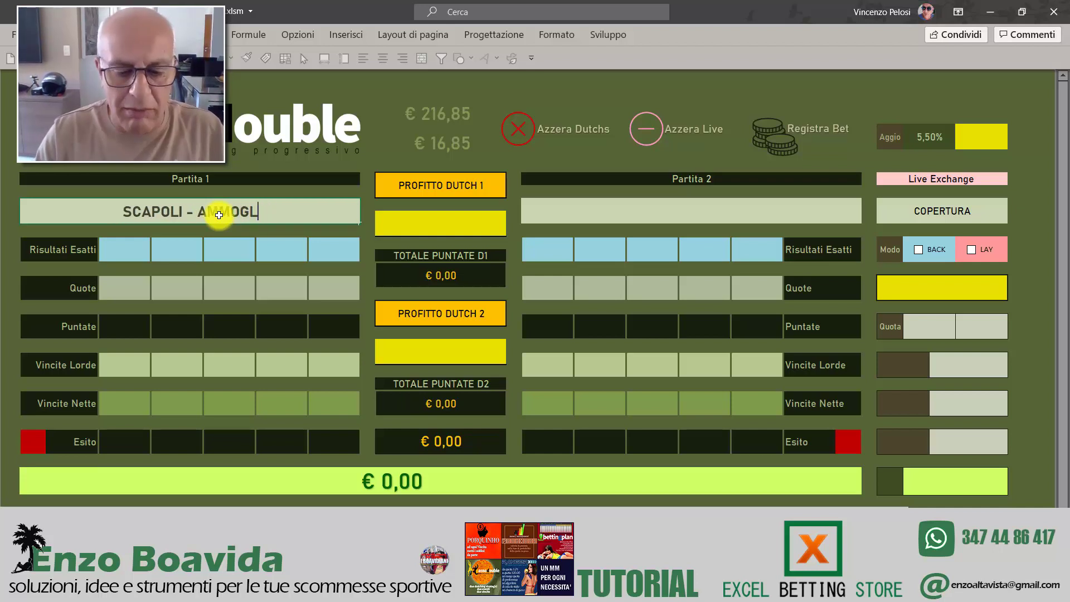
{"action": "type", "text": "IATI"}
{"action": "key", "text": "Return"}
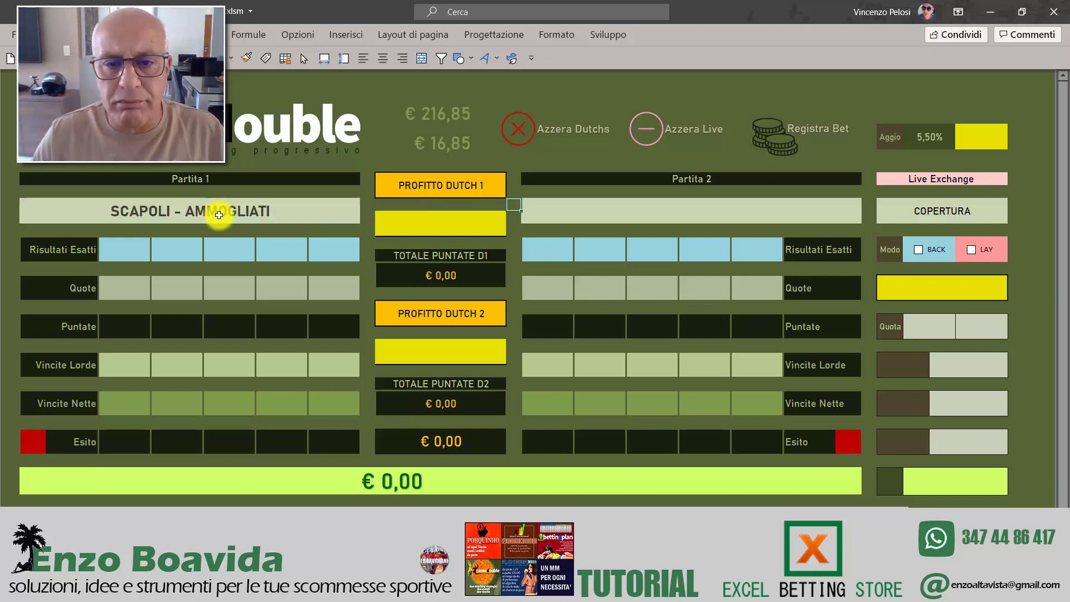
Step: Name Partita 2 'VEDOVI - FELICI' and select the yellow PROFITTO DUTCH 1 cell
{"action": "key", "text": "Right"}
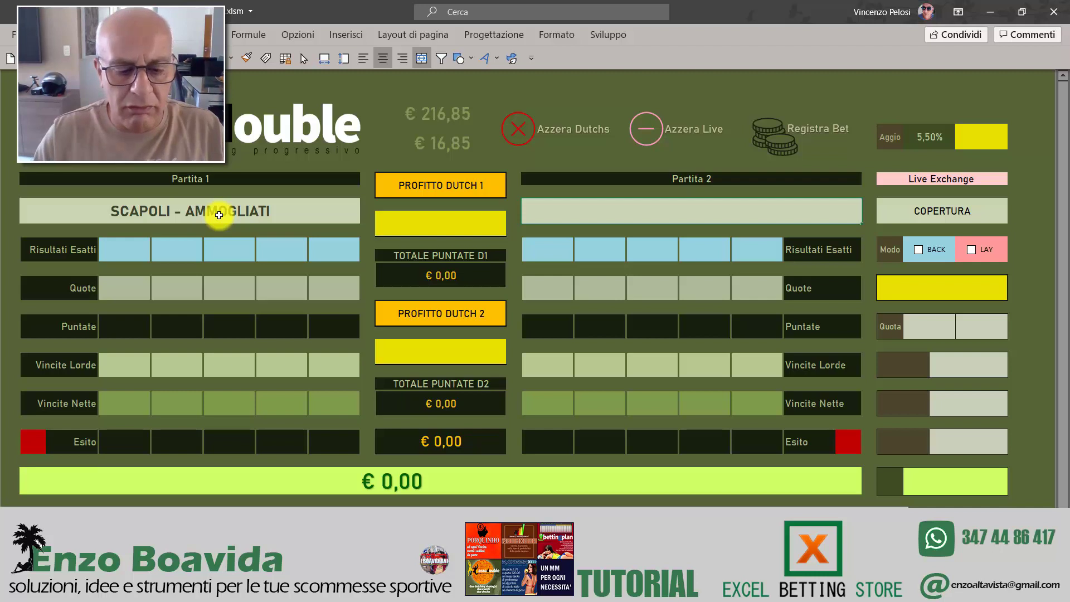
{"action": "type", "text": "VEDOVI "}
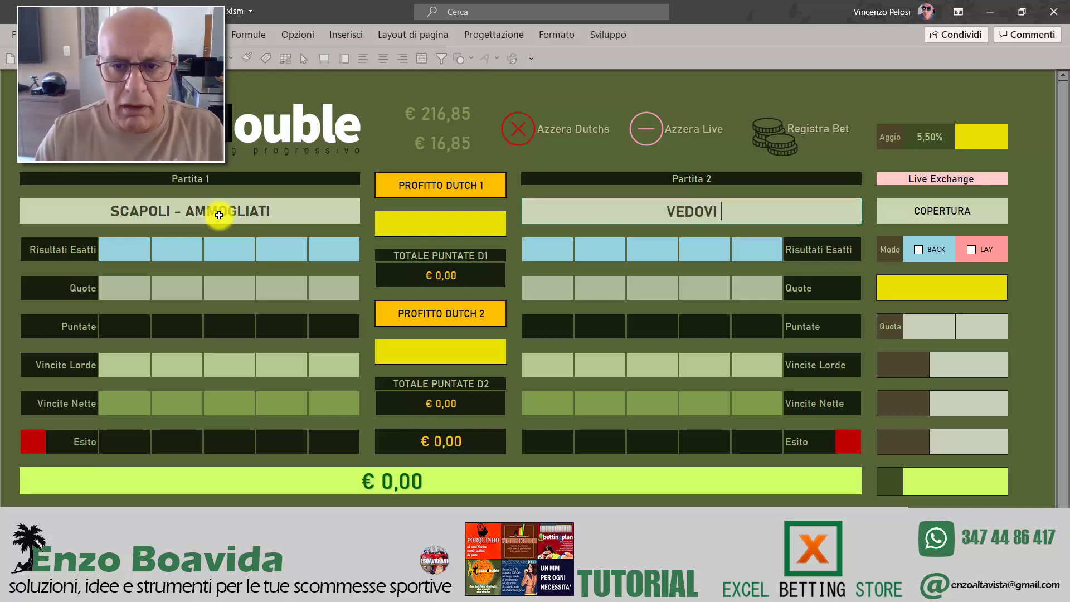
{"action": "type", "text": "- FE"}
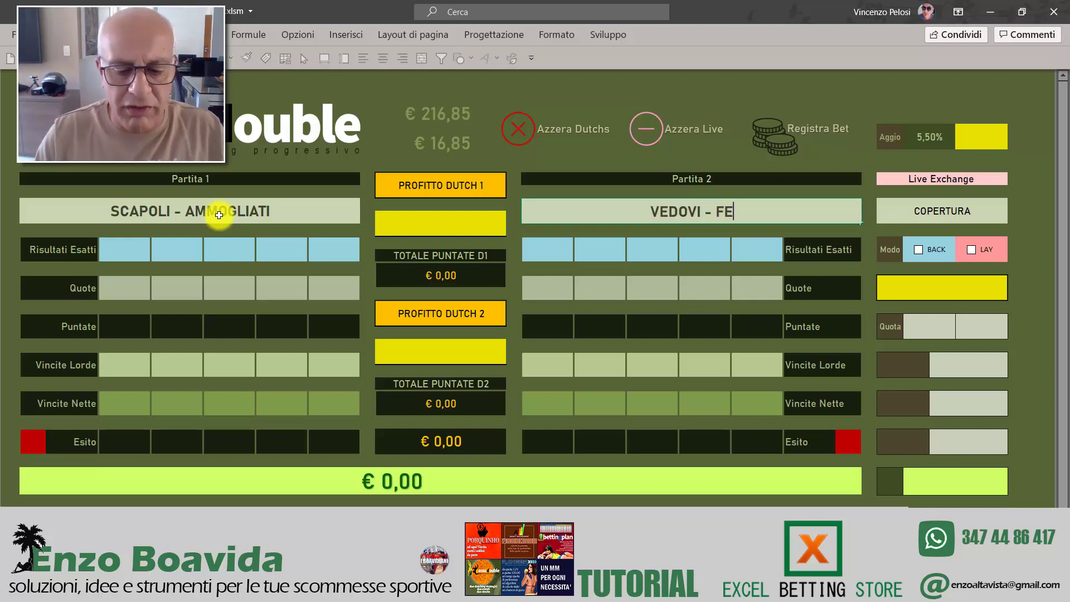
{"action": "type", "text": "LICI"}
{"action": "key", "text": "Return"}
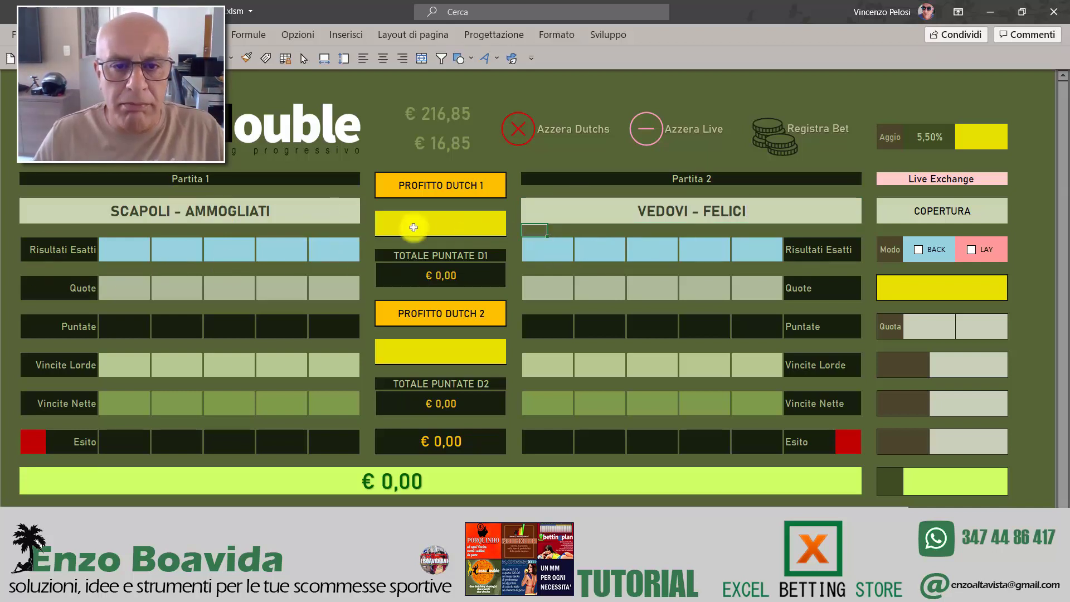
{"action": "left_click", "coordinate": [439, 226]}
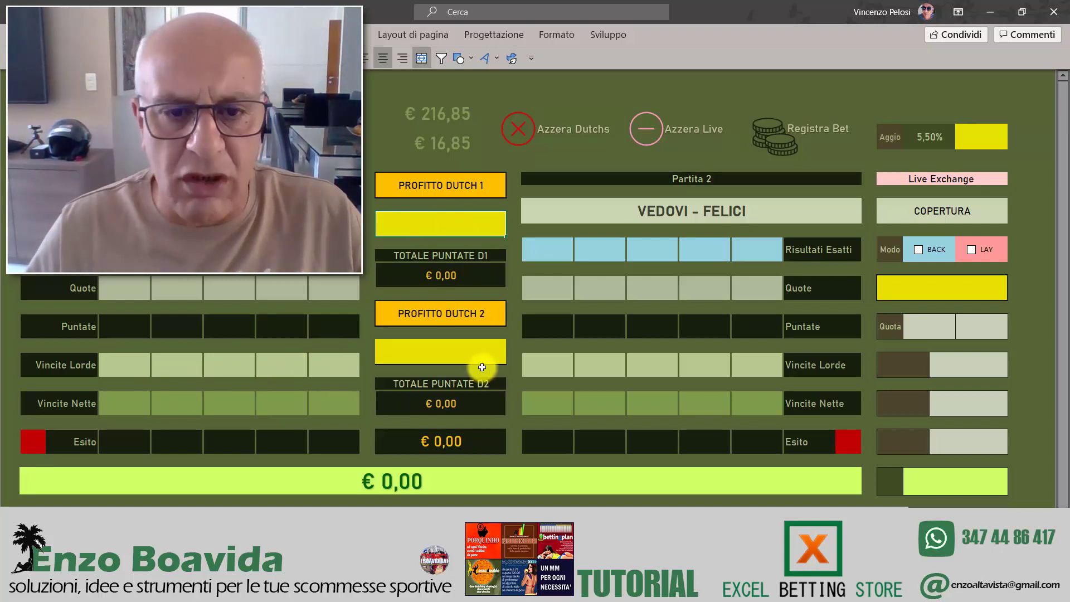
Step: Check the PROFITTO DUTCH 2 and DUTCH 1 cells, then switch to the results register with Ctrl+Page Down
{"action": "left_click", "coordinate": [468, 352]}
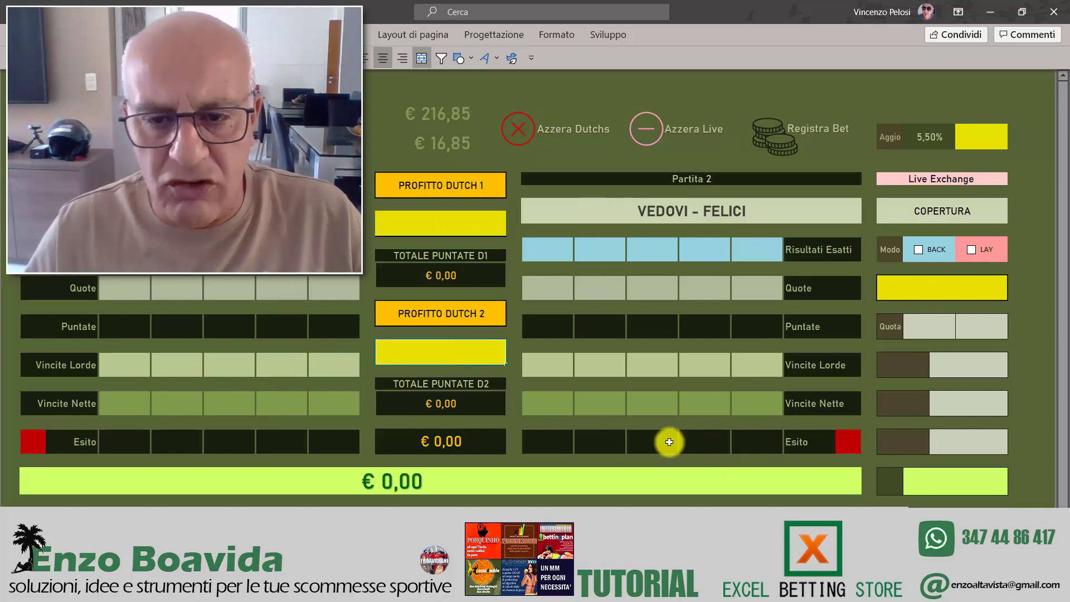
{"action": "left_click", "coordinate": [454, 229]}
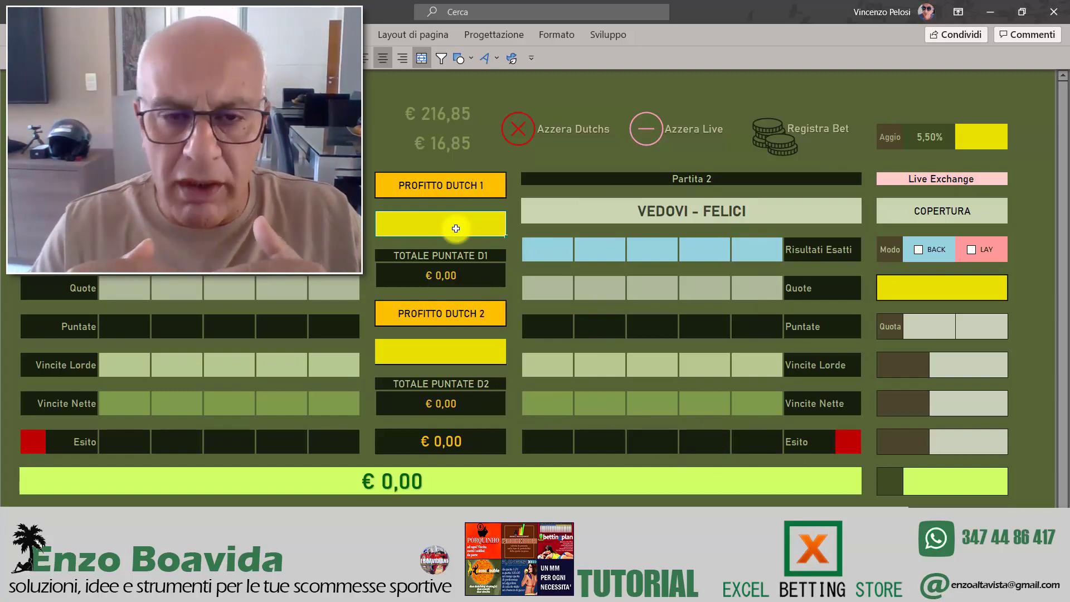
{"action": "key", "text": "ctrl+Page_Down"}
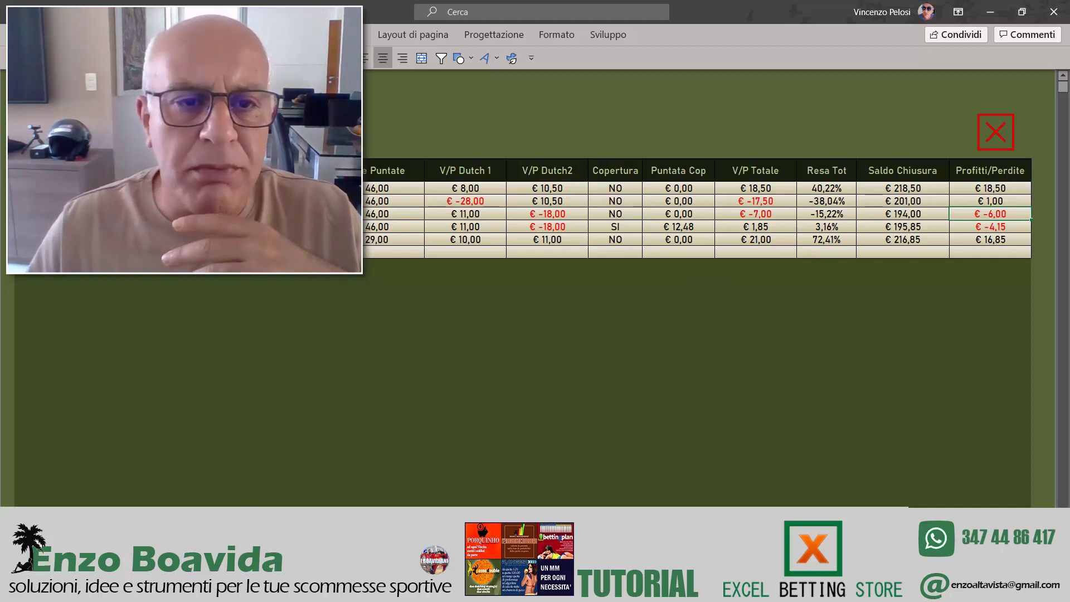
{"action": "left_click", "coordinate": [995, 132]}
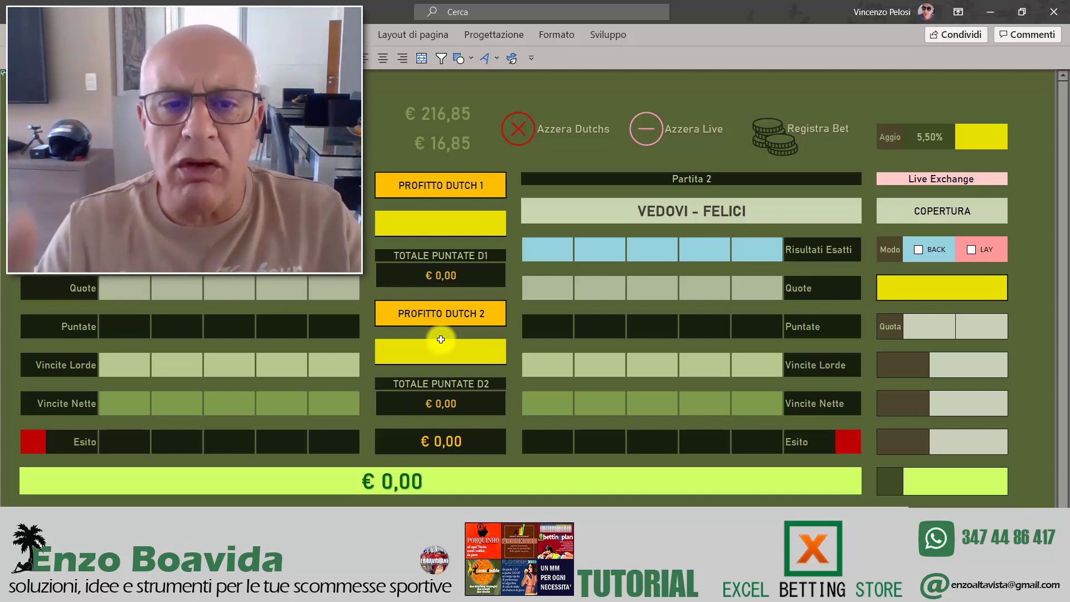
Step: Select the Dutch 1 target profit cell
{"action": "left_click", "coordinate": [464, 217]}
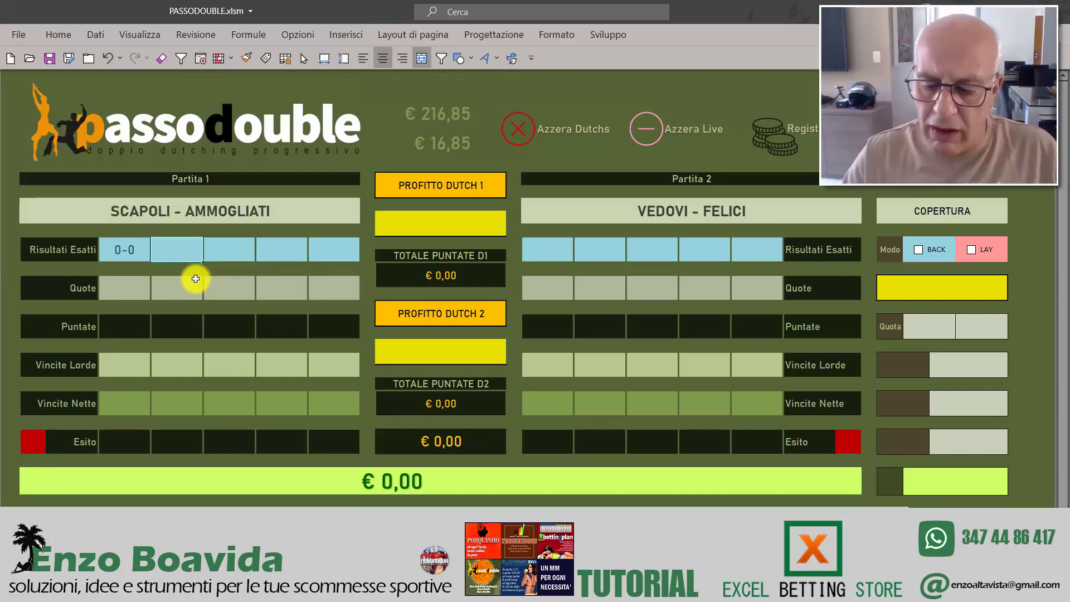
{"action": "type", "text": "1-0"}
Step: Complete Partita 1's scores with 1-0, 0-1, 1-1 and 2-1
{"action": "key", "text": "Tab"}
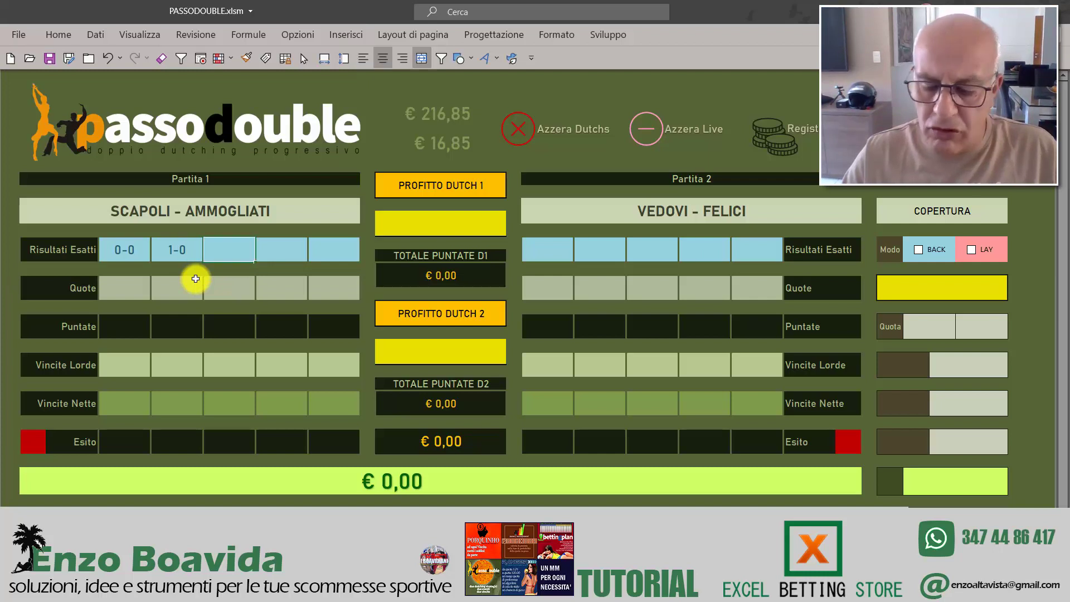
{"action": "type", "text": "0-1"}
{"action": "key", "text": "Tab"}
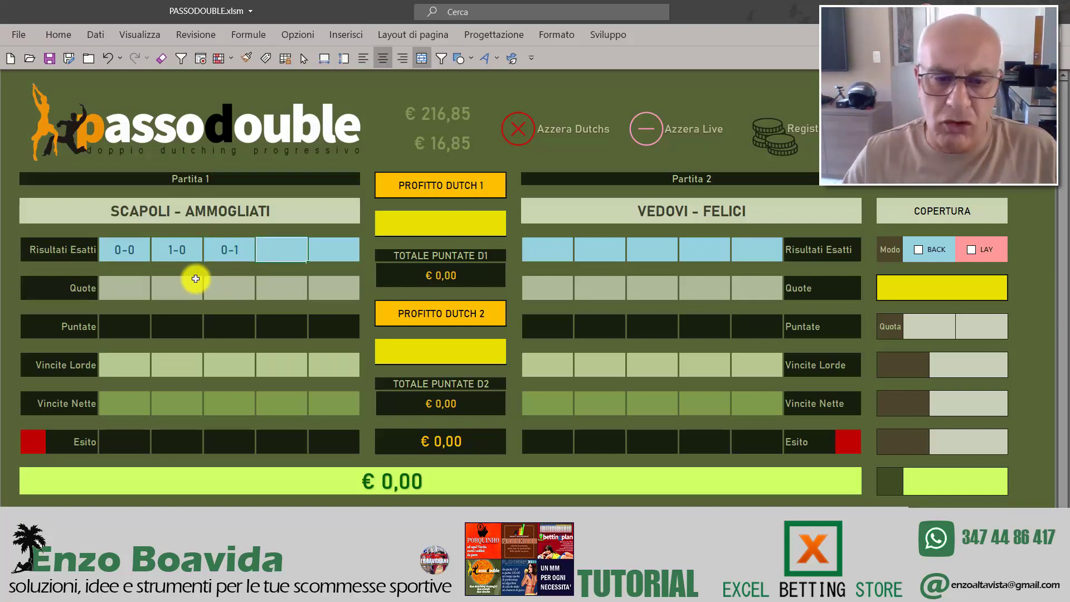
{"action": "type", "text": "1-1"}
{"action": "key", "text": "Tab"}
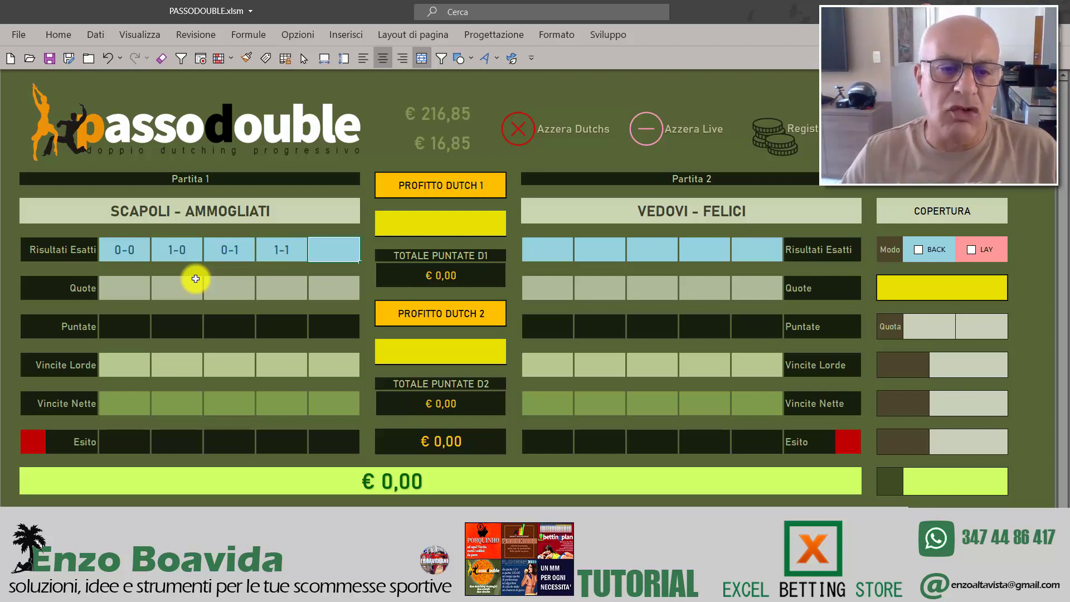
{"action": "type", "text": "2-1"}
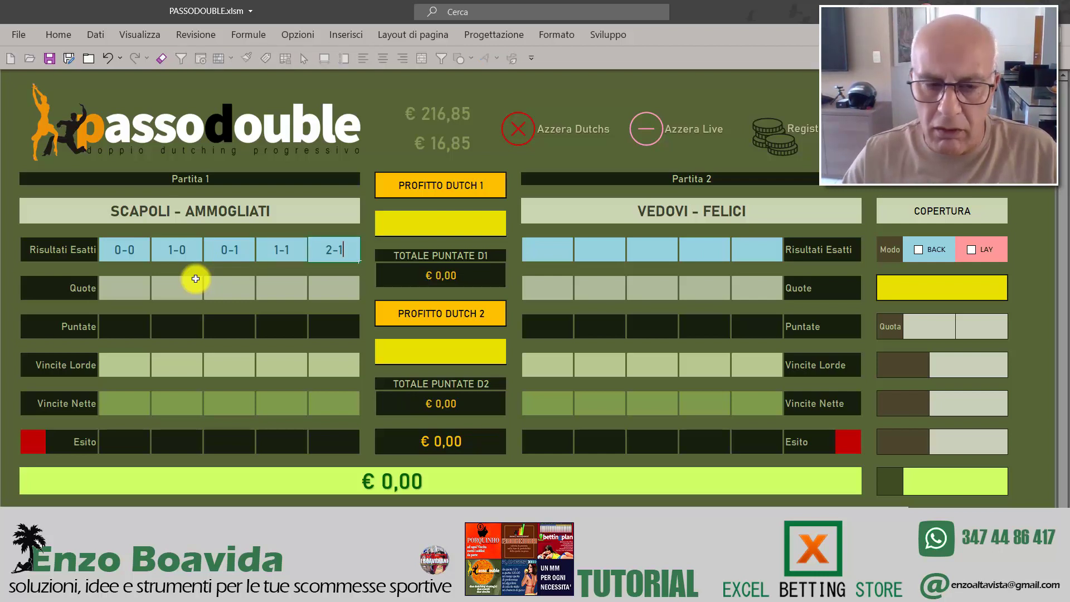
{"action": "key", "text": "Return"}
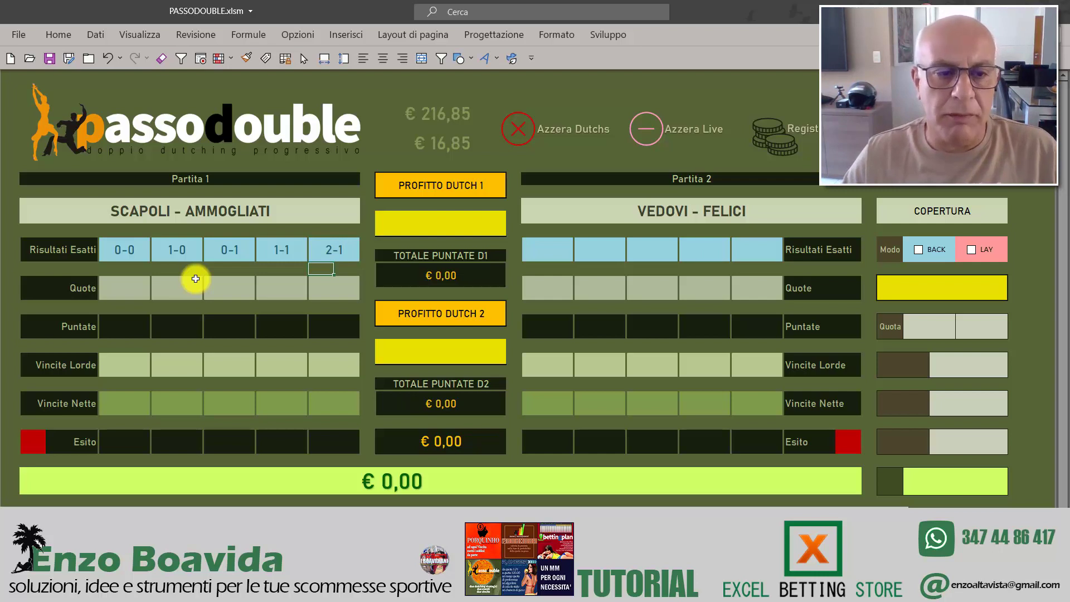
Step: Enter Partita 2's correct scores 0-0, 1-1, 2-0, 0-2 and 1-2
{"action": "left_click", "coordinate": [543, 251]}
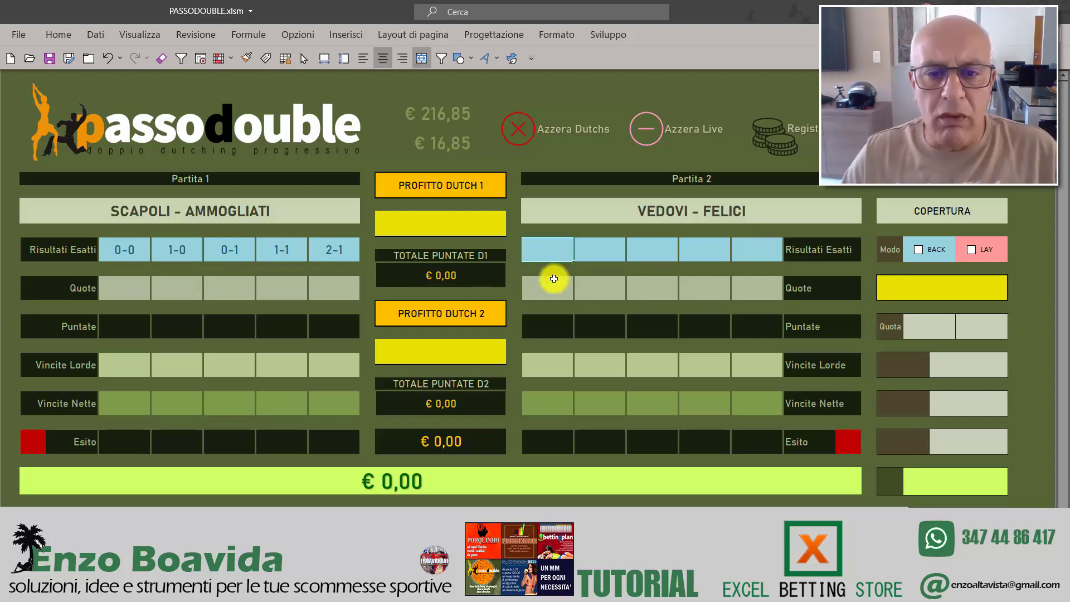
{"action": "type", "text": "0-0"}
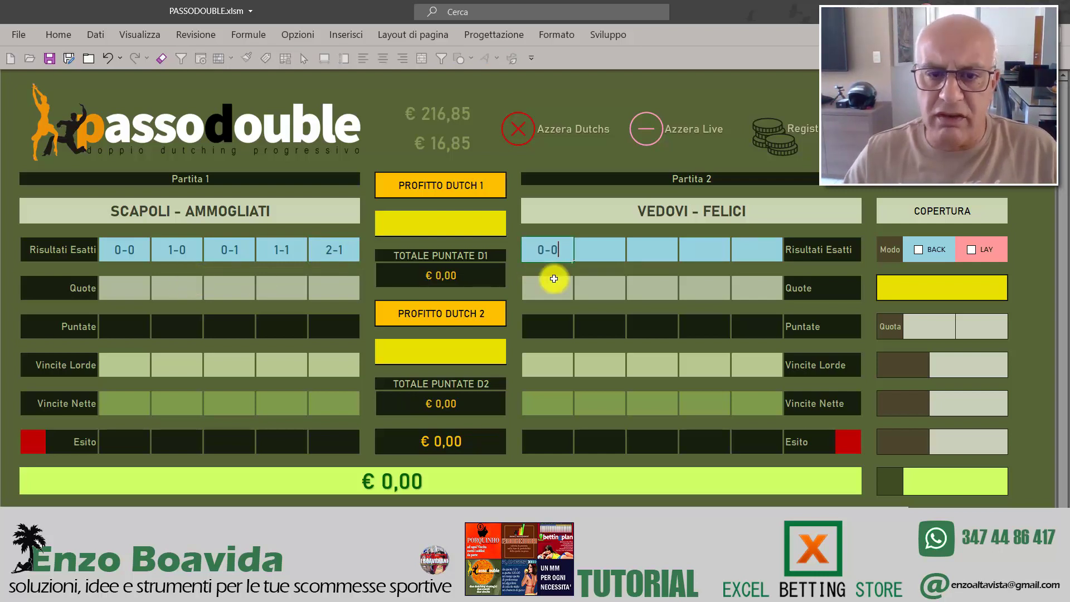
{"action": "key", "text": "Tab"}
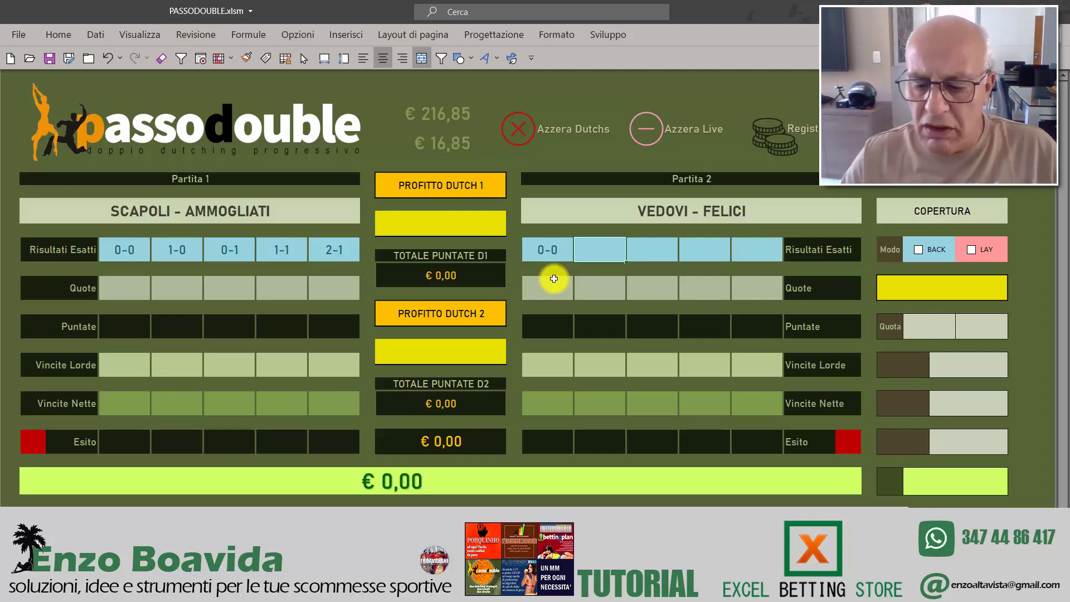
{"action": "type", "text": "1-1"}
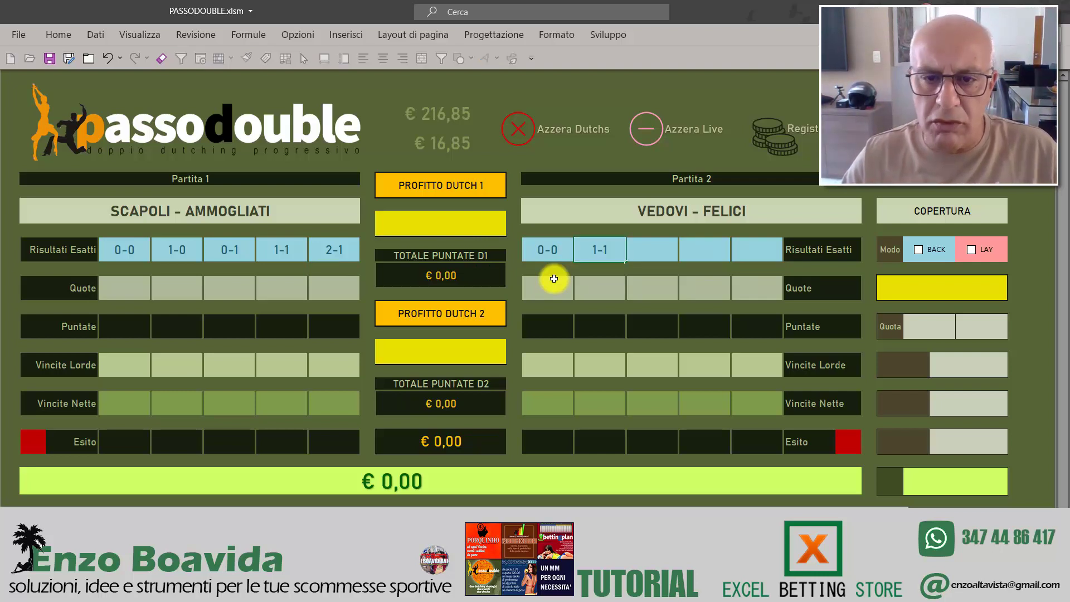
{"action": "key", "text": "Tab"}
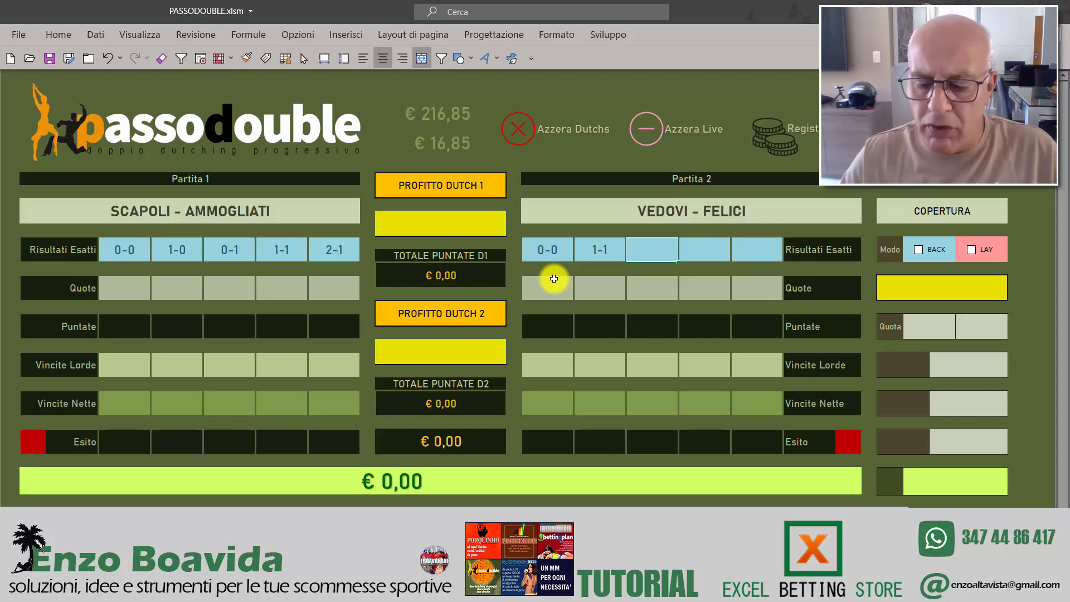
{"action": "type", "text": "2-0"}
{"action": "key", "text": "Tab"}
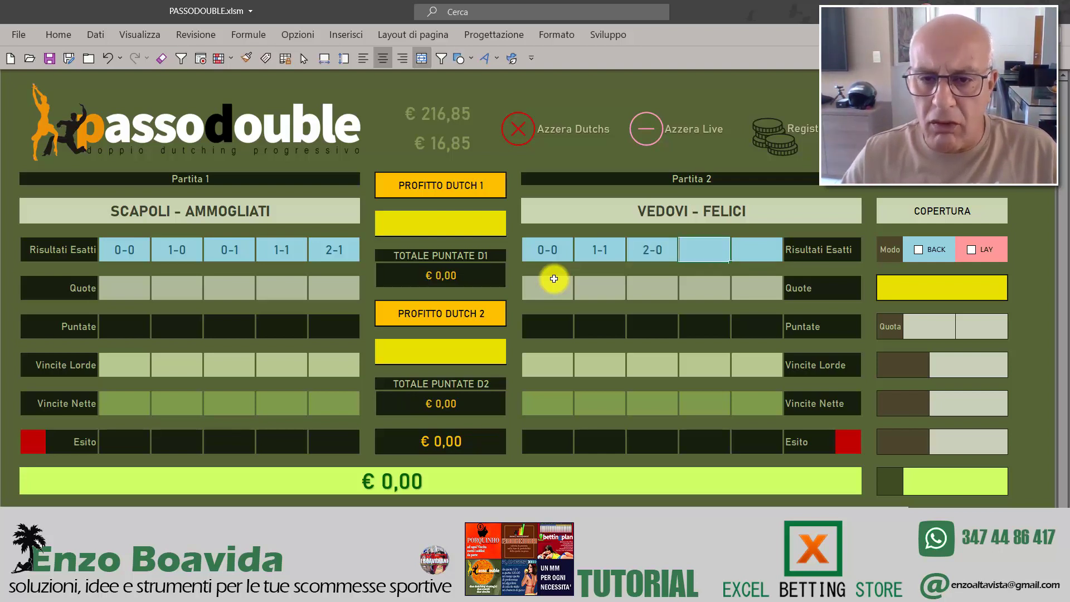
{"action": "type", "text": "0-2"}
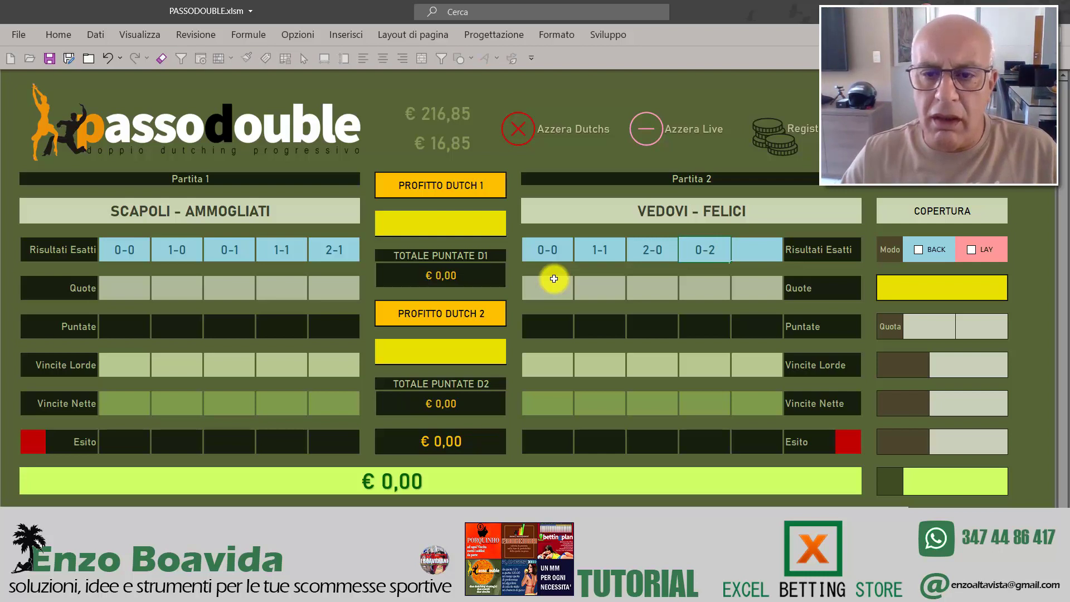
{"action": "key", "text": "Tab"}
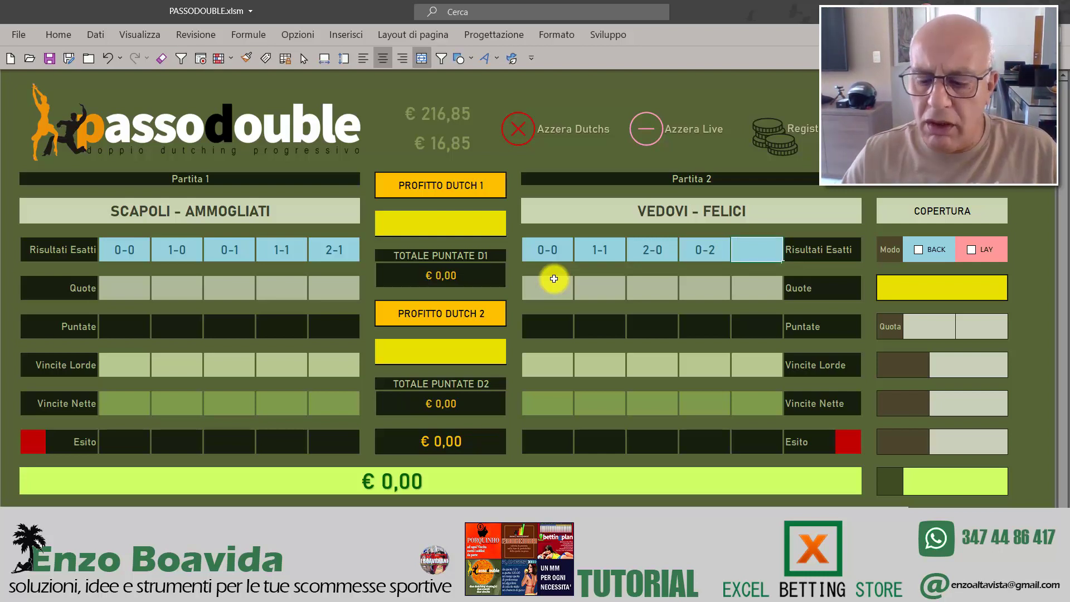
{"action": "type", "text": "1-2"}
{"action": "key", "text": "Return"}
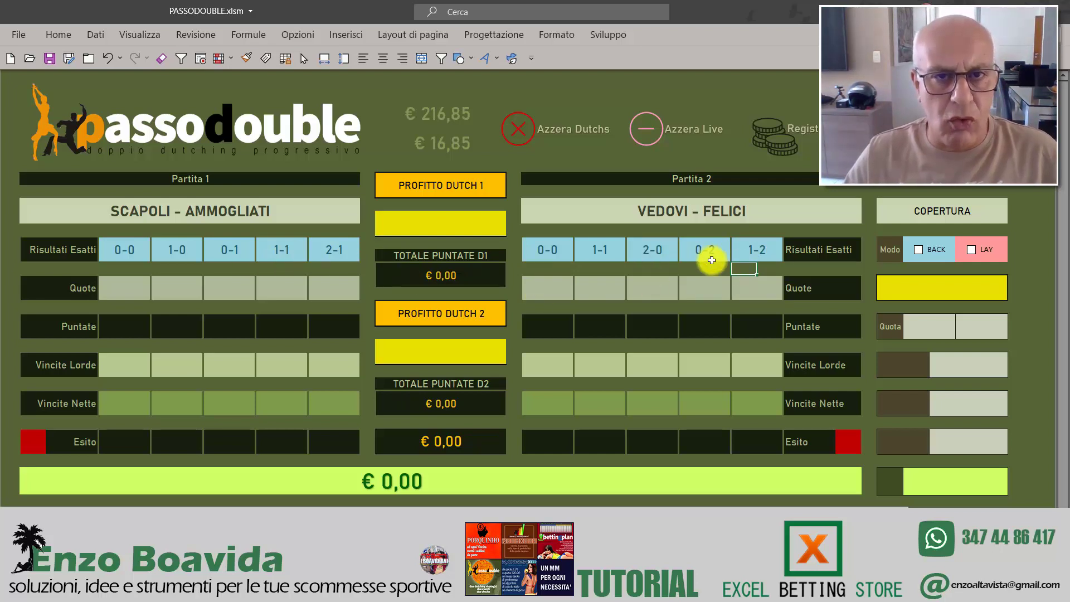
Step: Enter Partita 1 odds 16,00, 8,40, 9,20, 7,40 and 11,00 for 0-0, 1-0, 0-1, 1-1, 2-1
{"action": "left_click", "coordinate": [116, 282]}
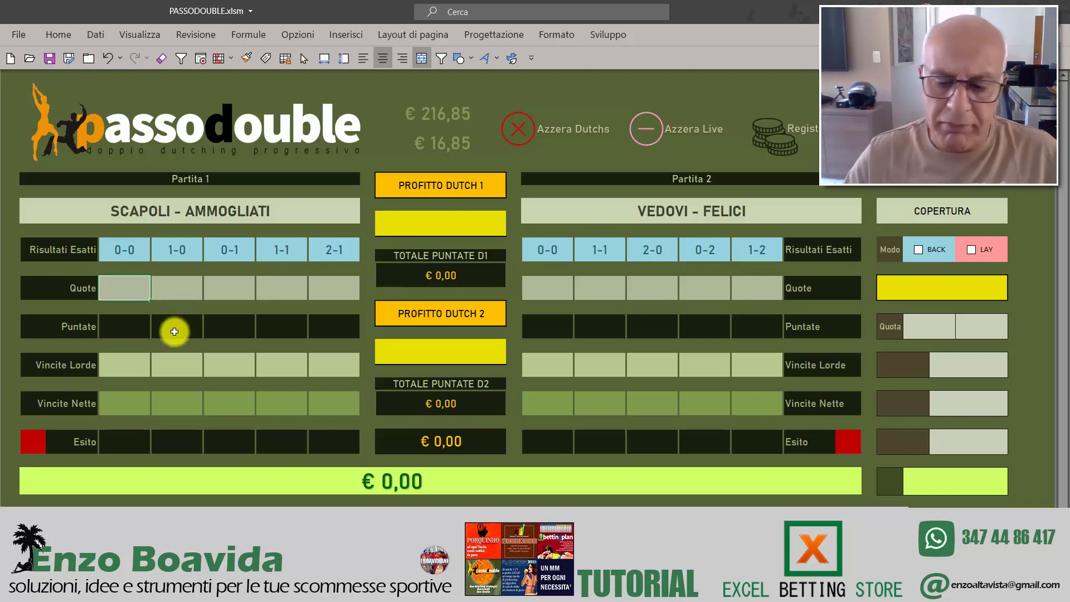
{"action": "type", "text": "16"}
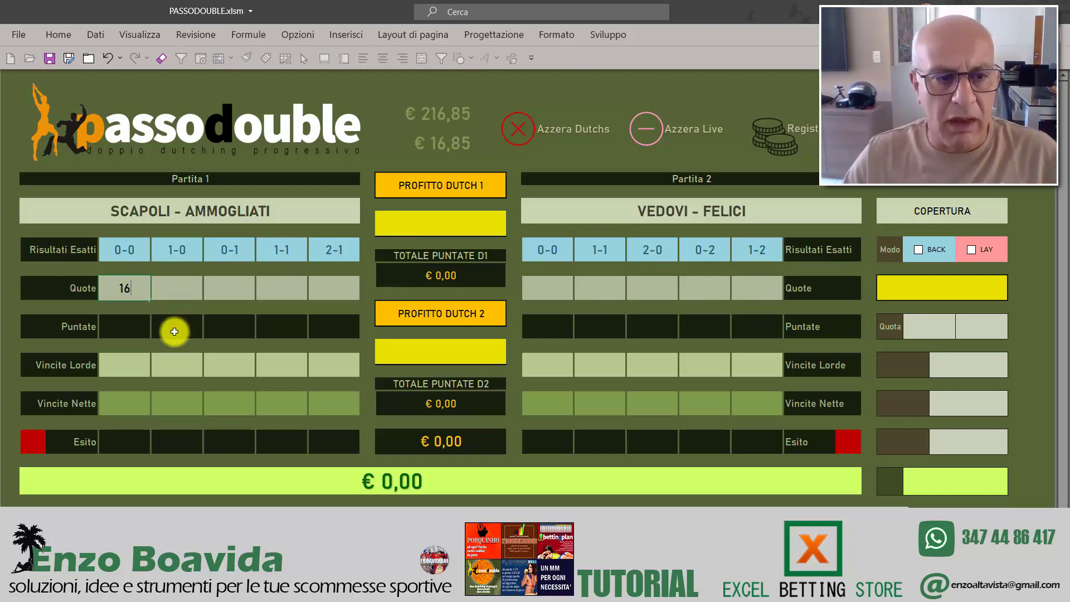
{"action": "key", "text": "Tab"}
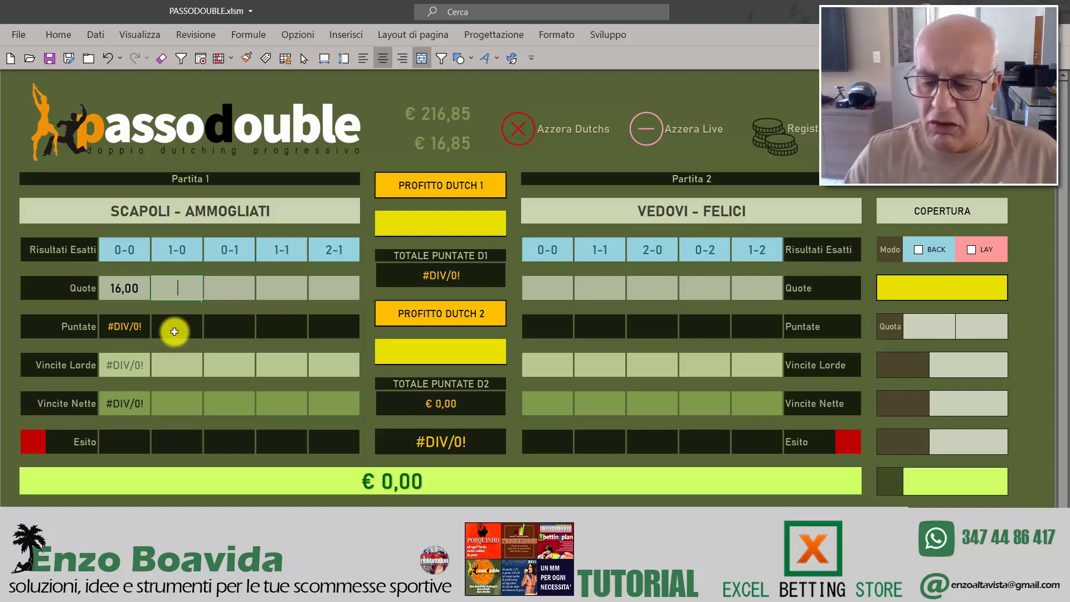
{"action": "type", "text": "8,4"}
{"action": "key", "text": "Tab"}
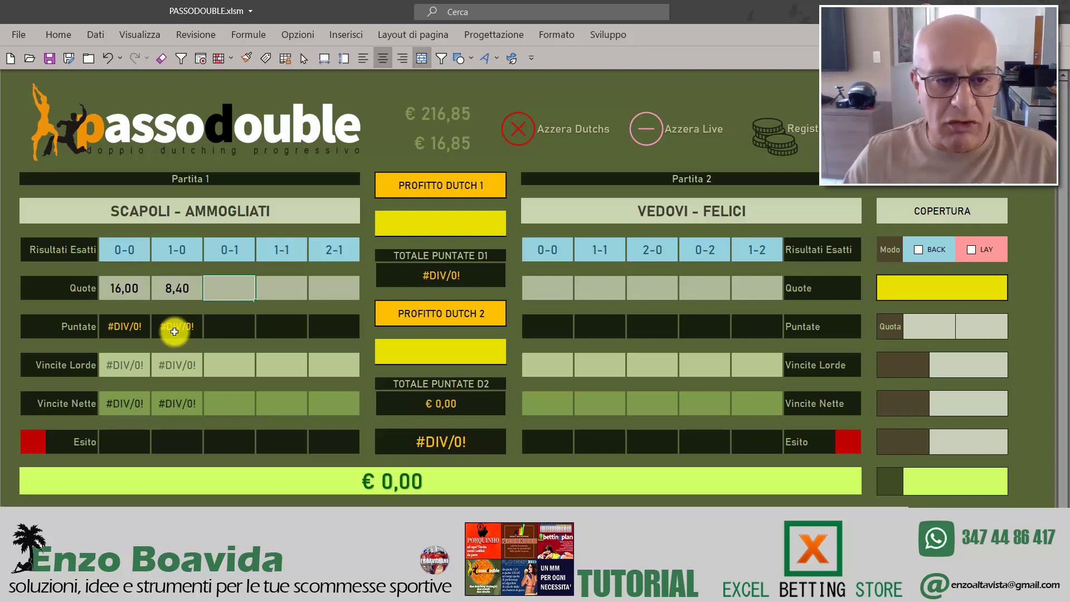
{"action": "type", "text": "9,2"}
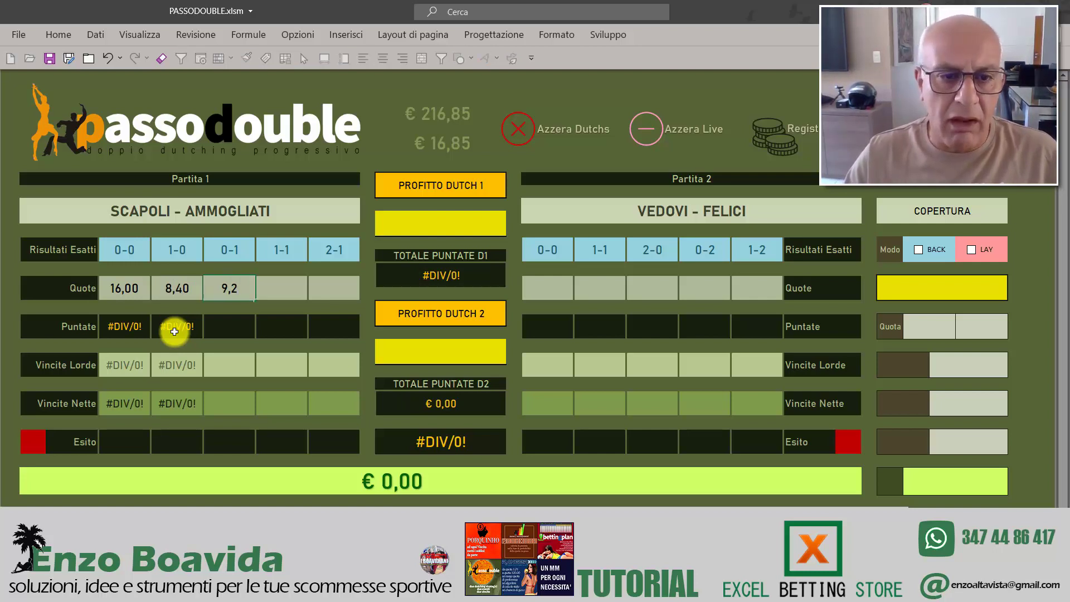
{"action": "key", "text": "Tab"}
{"action": "type", "text": "7"}
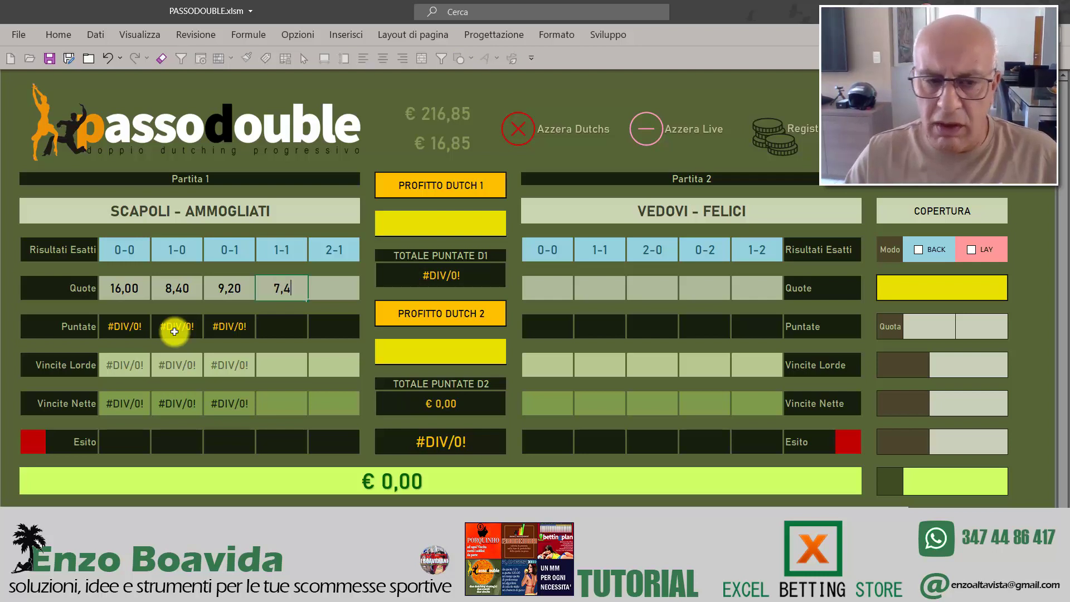
{"action": "key", "text": "Tab"}
{"action": "type", "text": "11"}
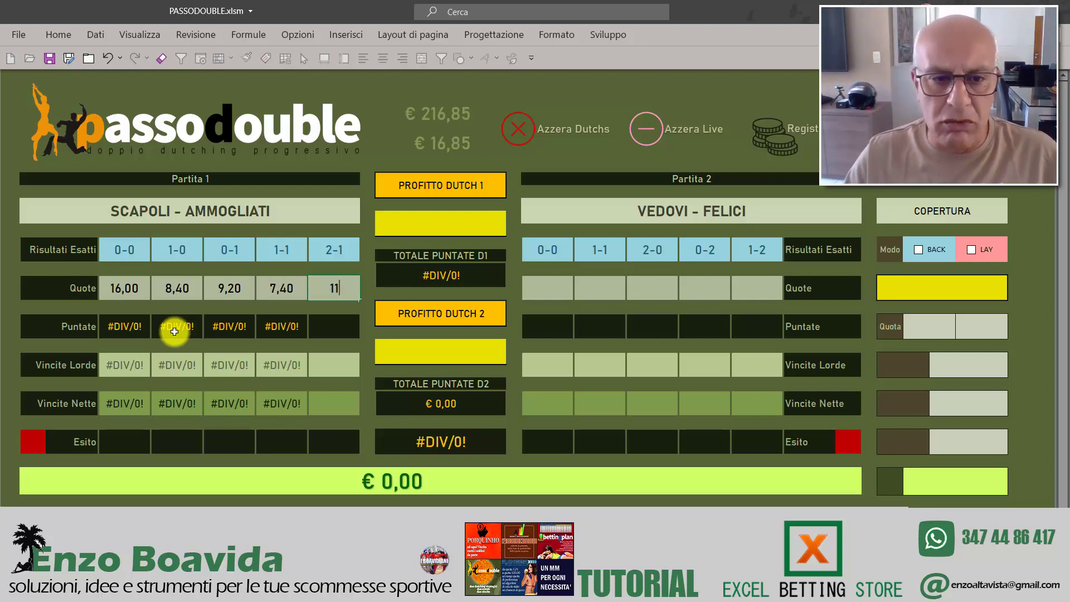
{"action": "key", "text": "Tab"}
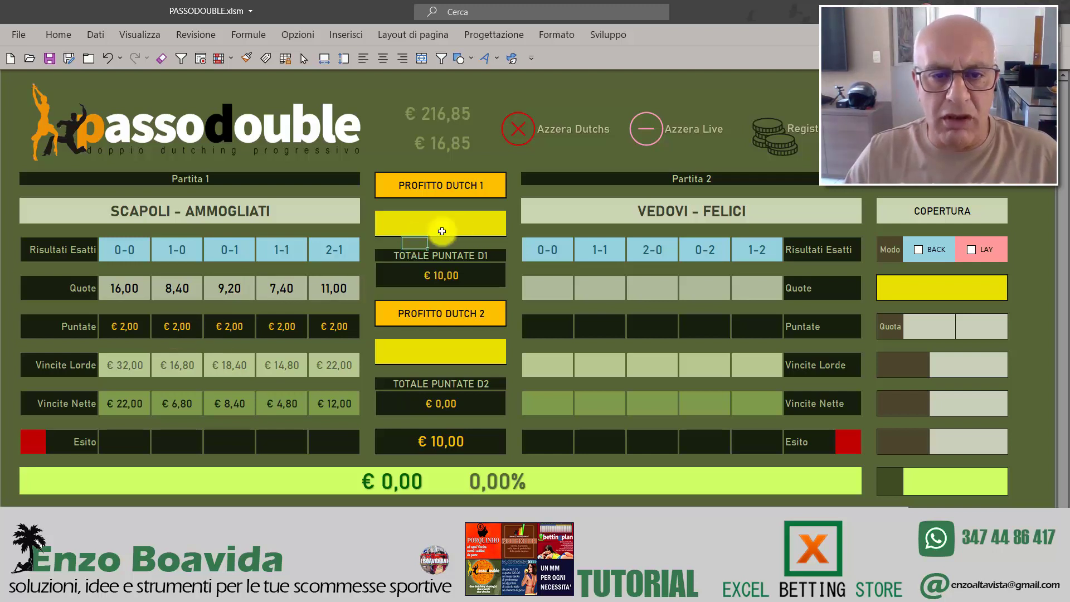
{"action": "left_click", "coordinate": [460, 225]}
{"action": "type", "text": "10"}
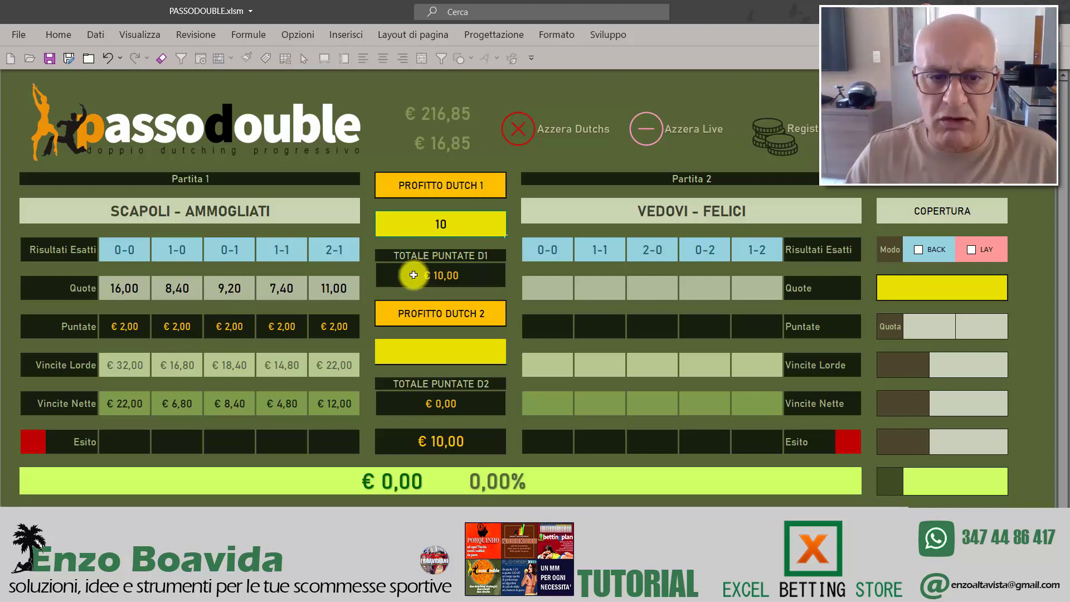
{"action": "key", "text": "Return"}
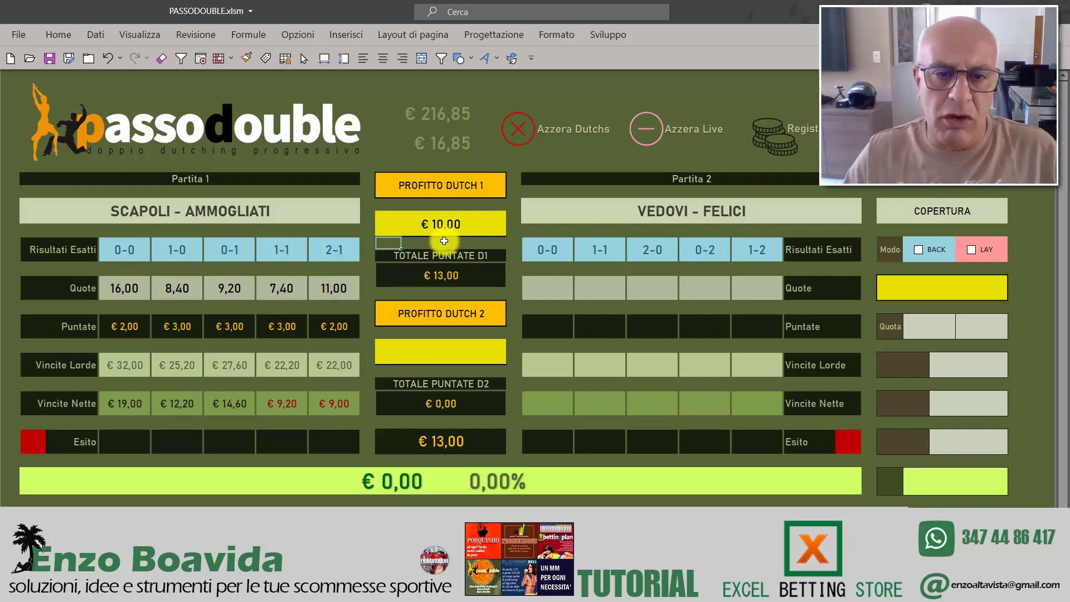
{"action": "left_click", "coordinate": [467, 224]}
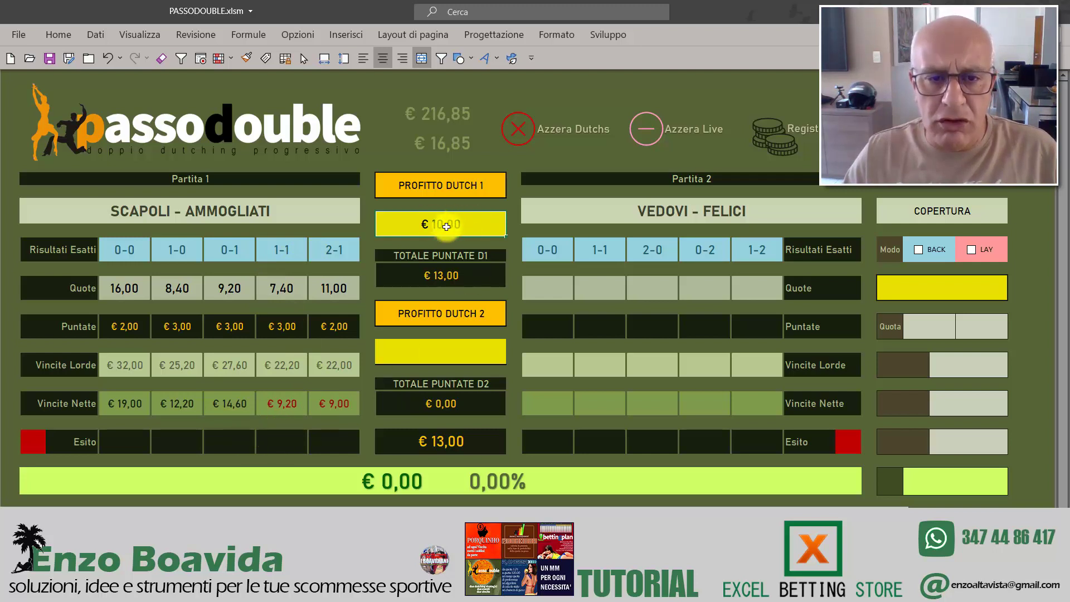
{"action": "left_click", "coordinate": [454, 281]}
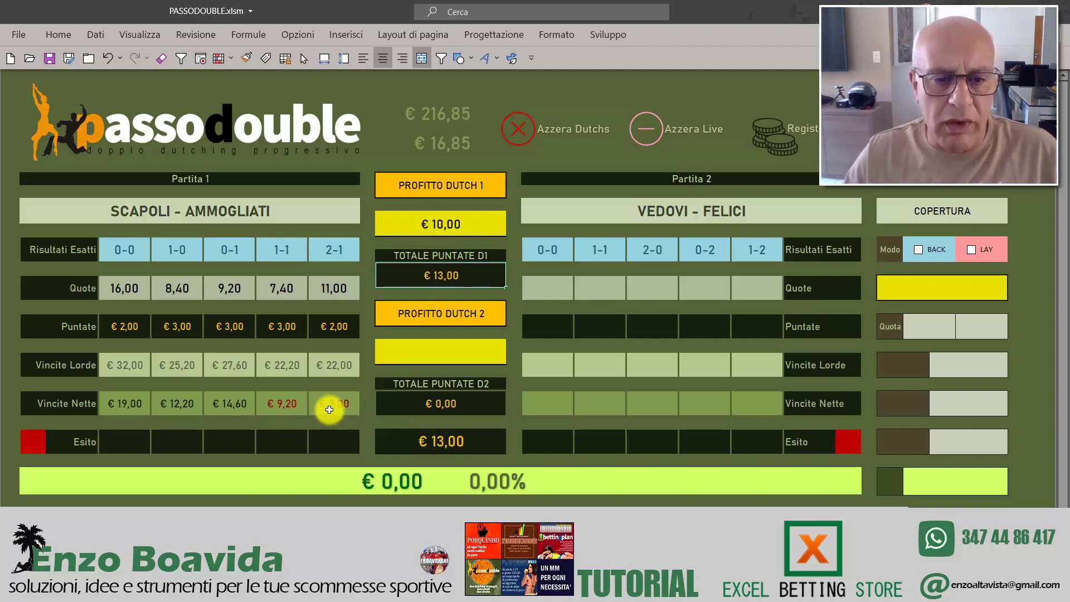
{"action": "left_click", "coordinate": [286, 406]}
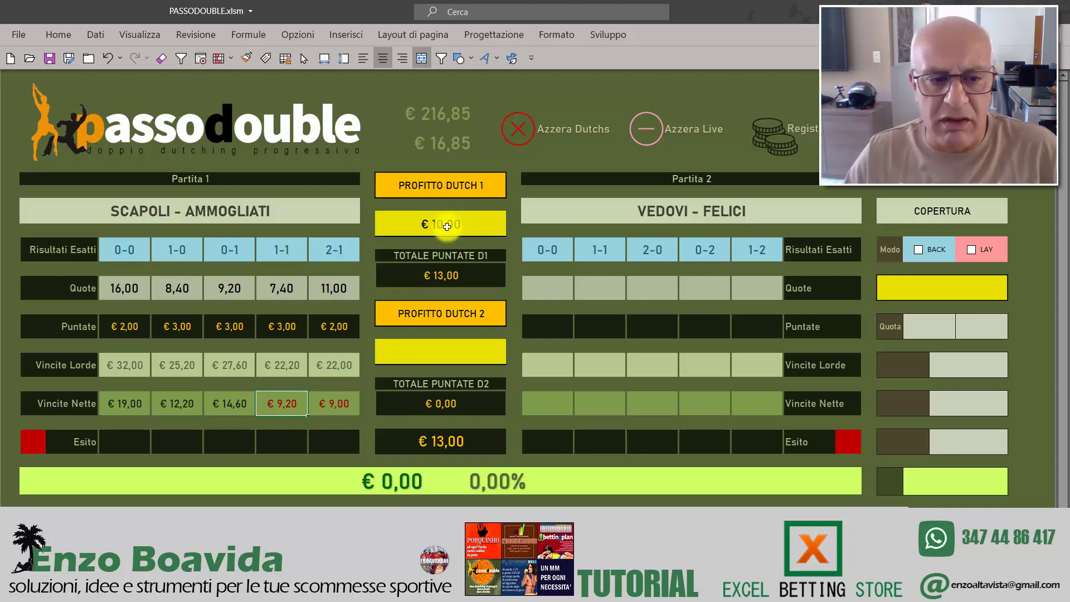
{"action": "left_click", "coordinate": [116, 406]}
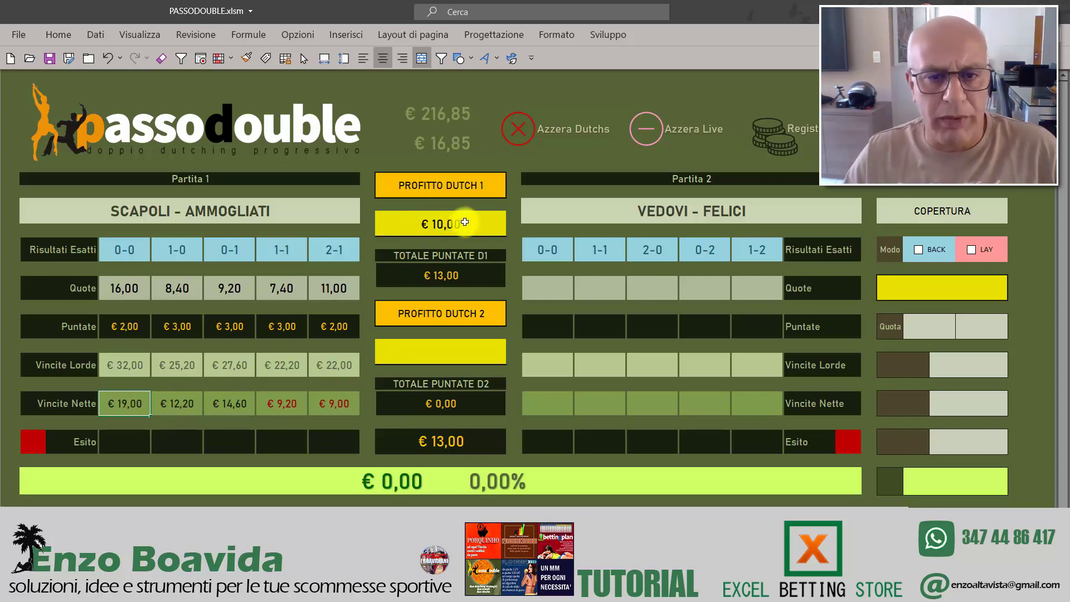
{"action": "left_click", "coordinate": [421, 224]}
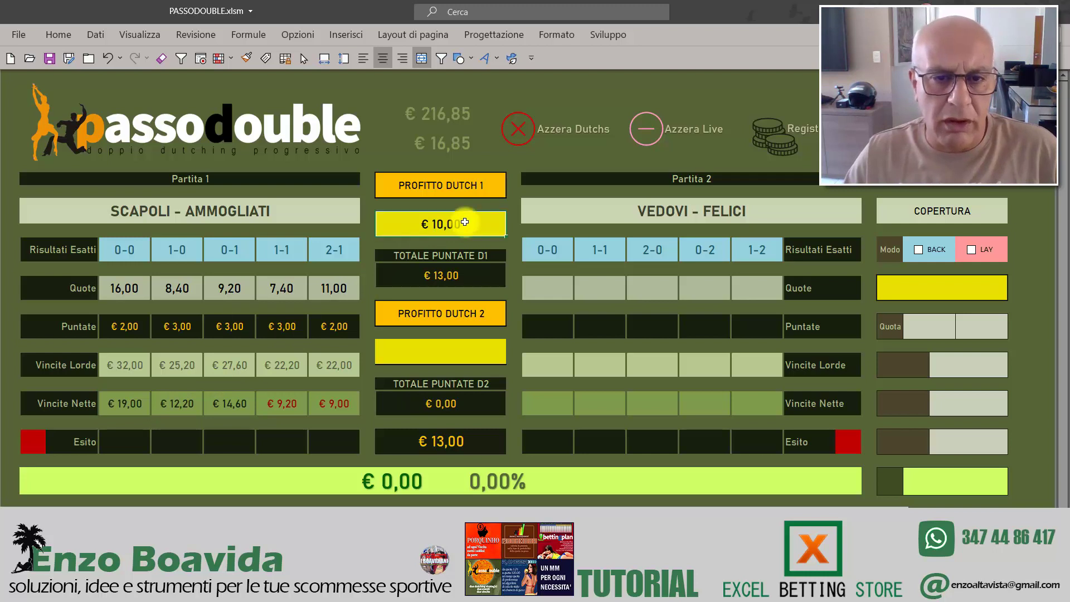
{"action": "left_click", "coordinate": [291, 406]}
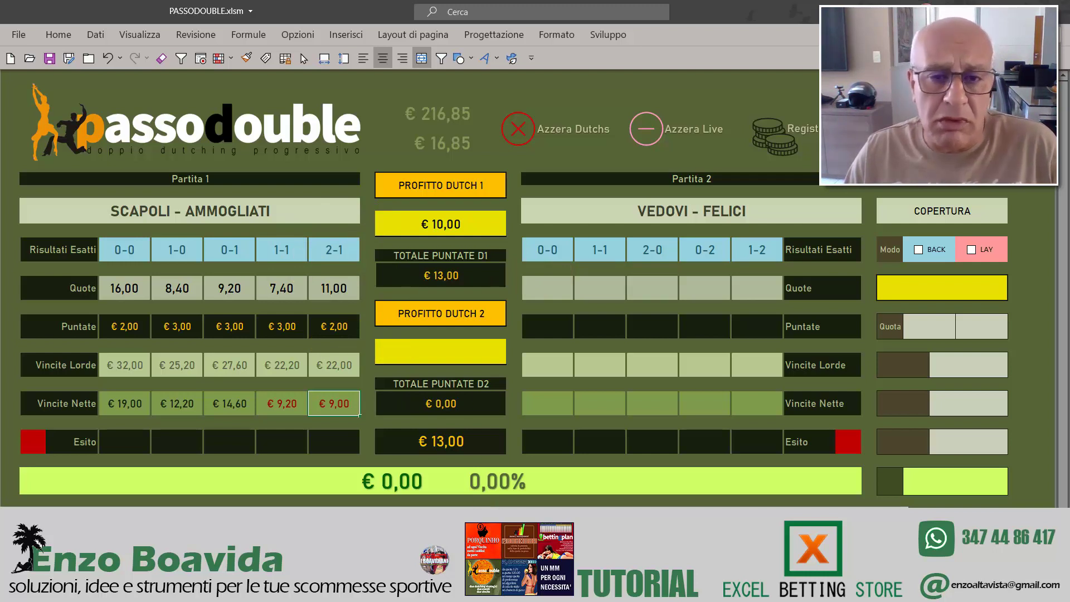
Step: Enter Partita 2 odds 14,50, 7,20, 8,60, 9,20 and 12,00 for 0-0, 1-1, 2-0, 0-2, 1-2
{"action": "left_click", "coordinate": [538, 287]}
{"action": "type", "text": "14,5"}
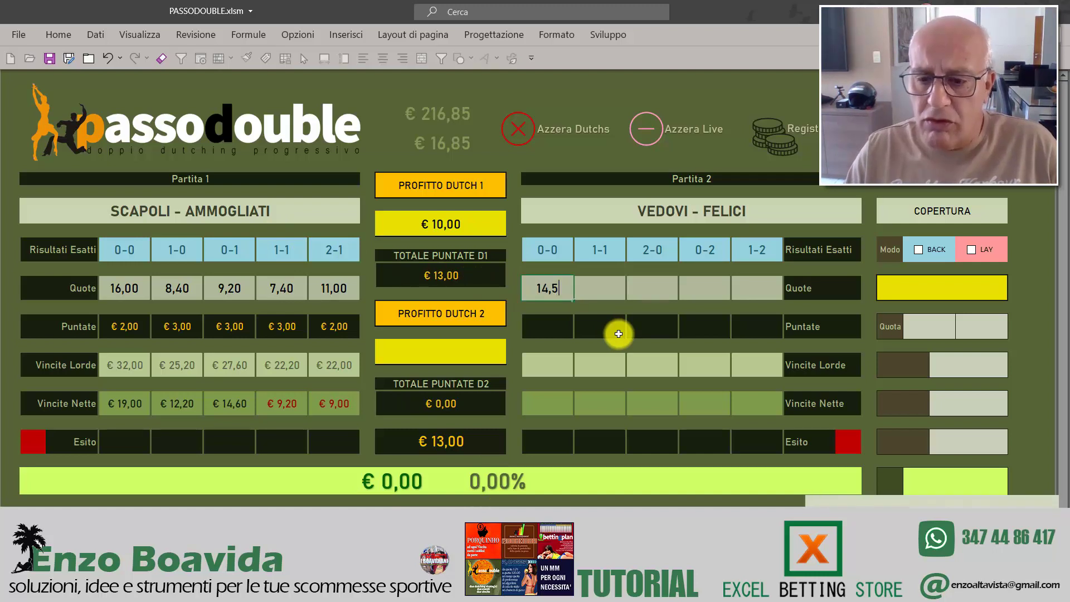
{"action": "key", "text": "Tab"}
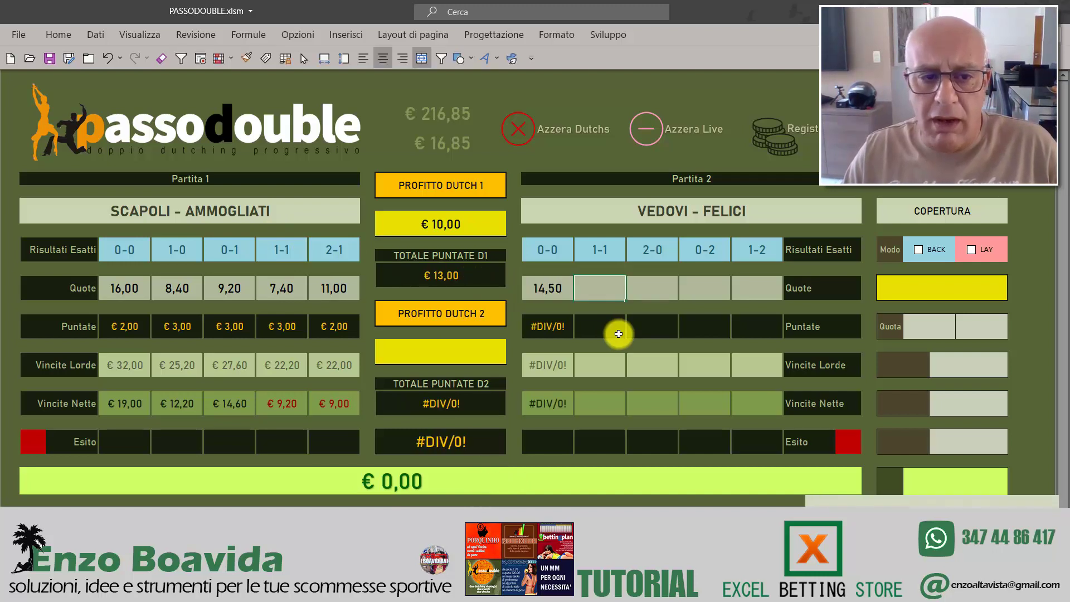
{"action": "type", "text": "7,2"}
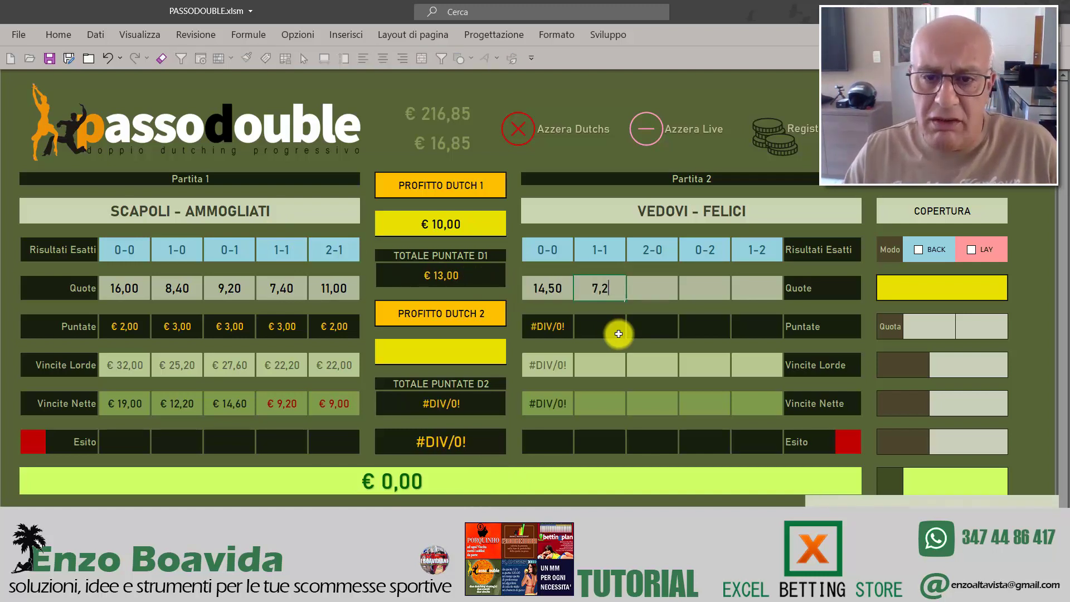
{"action": "key", "text": "Tab"}
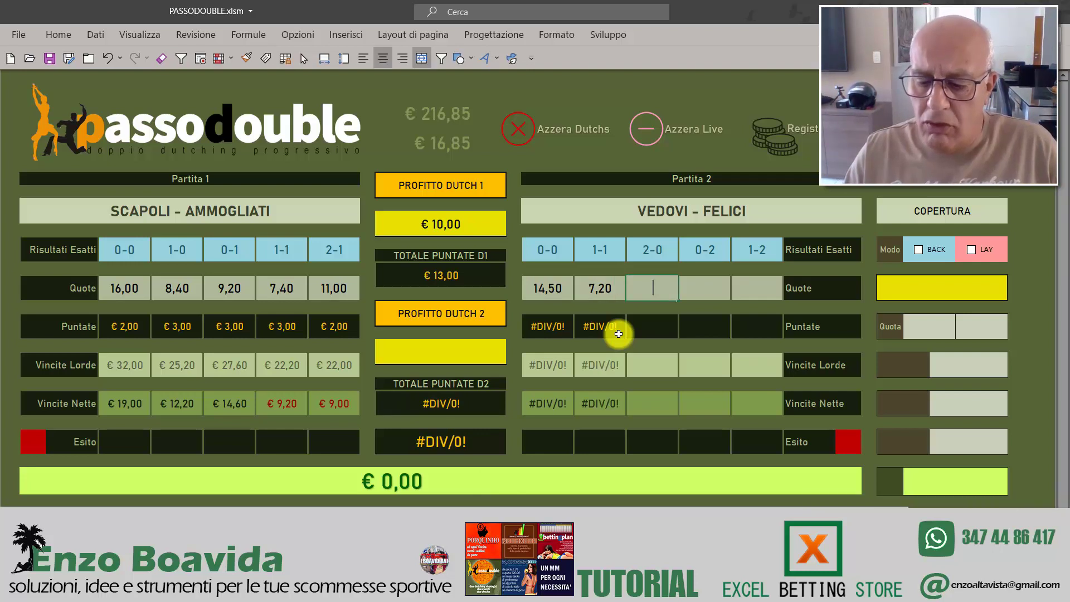
{"action": "type", "text": "8,60"}
{"action": "key", "text": "Tab"}
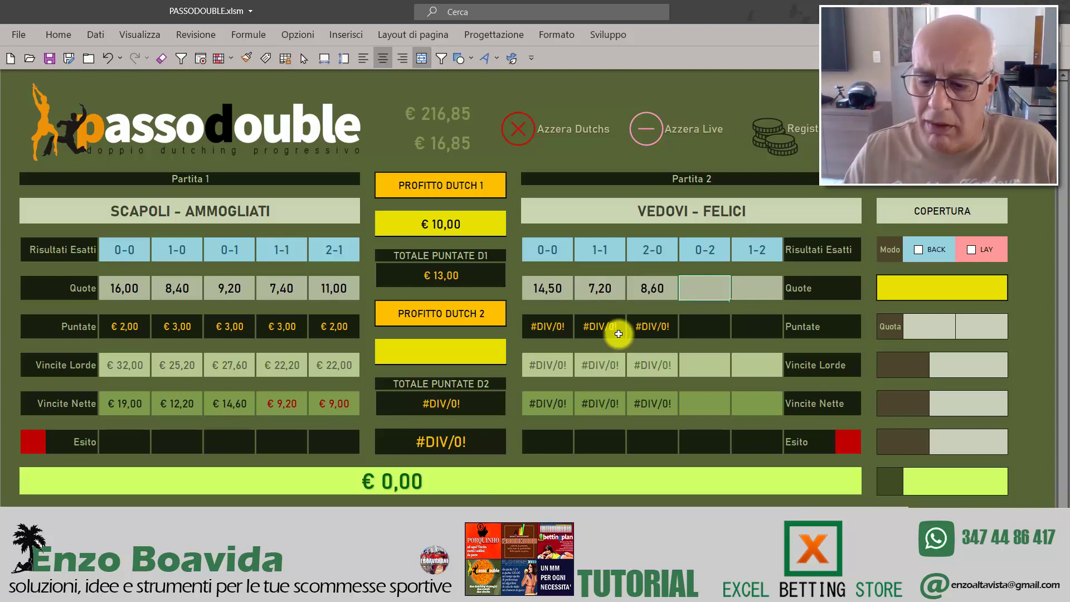
{"action": "type", "text": "9,2"}
{"action": "key", "text": "Tab"}
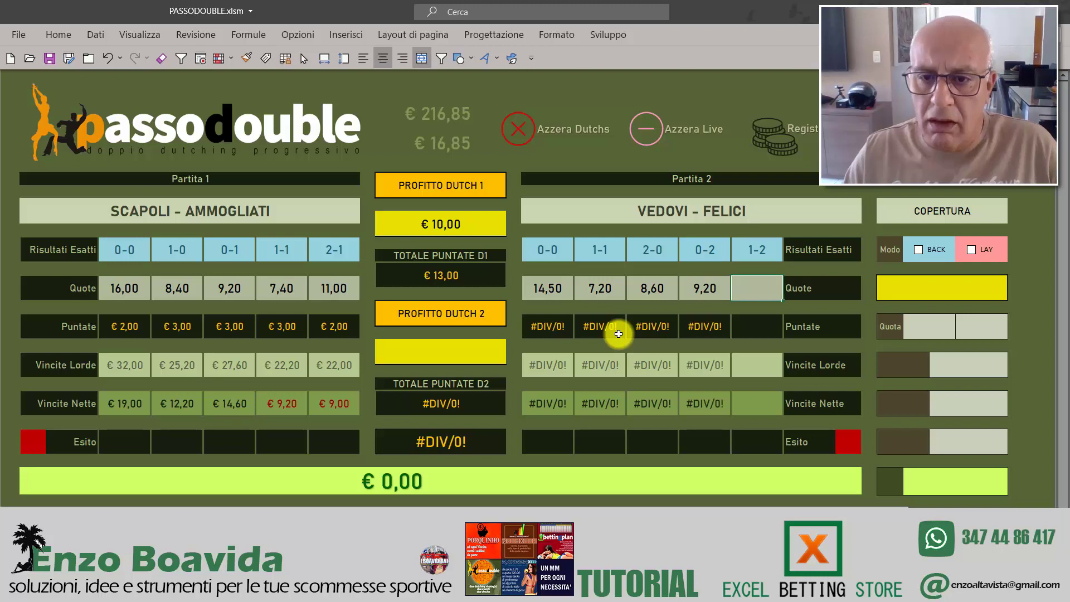
{"action": "type", "text": "12"}
{"action": "key", "text": "Return"}
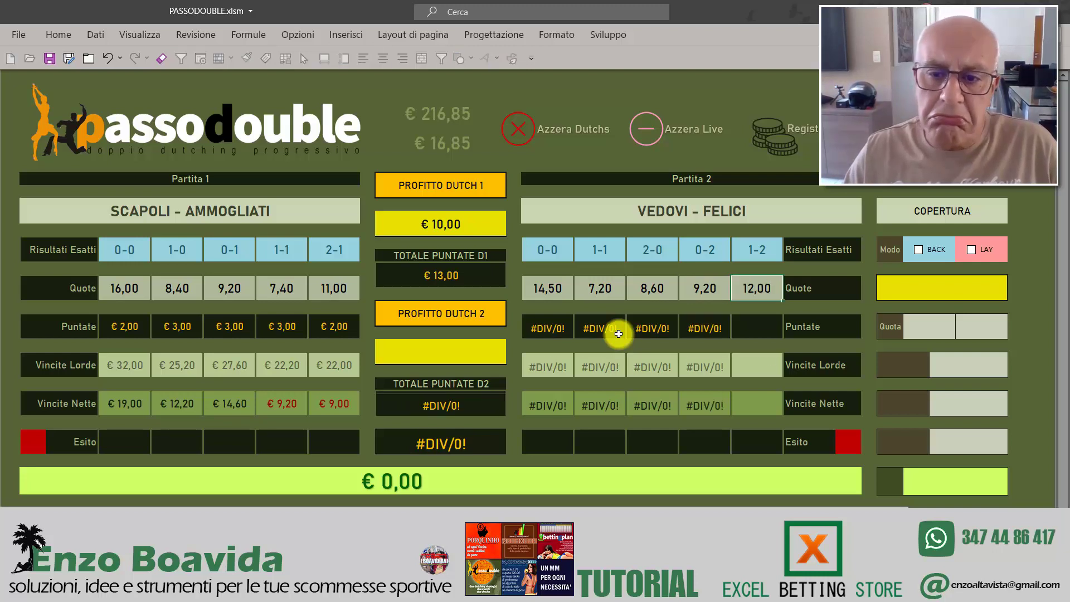
{"action": "left_click", "coordinate": [476, 353]}
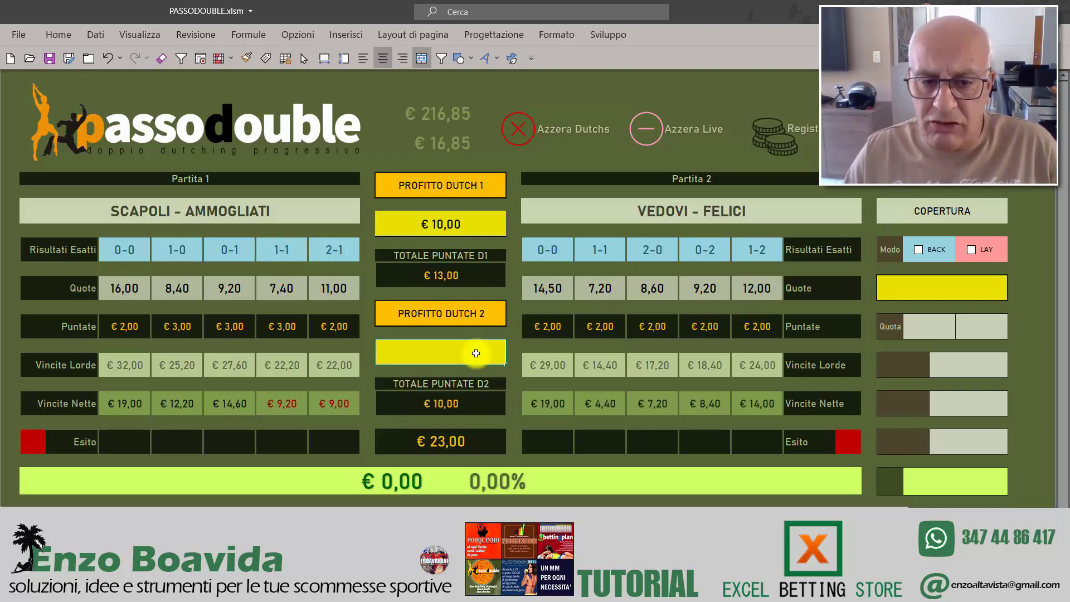
Step: Enter 10 as the Dutch 2 profit target, then check the €26,00 total and 1-1 net win
{"action": "type", "text": "10"}
{"action": "key", "text": "Return"}
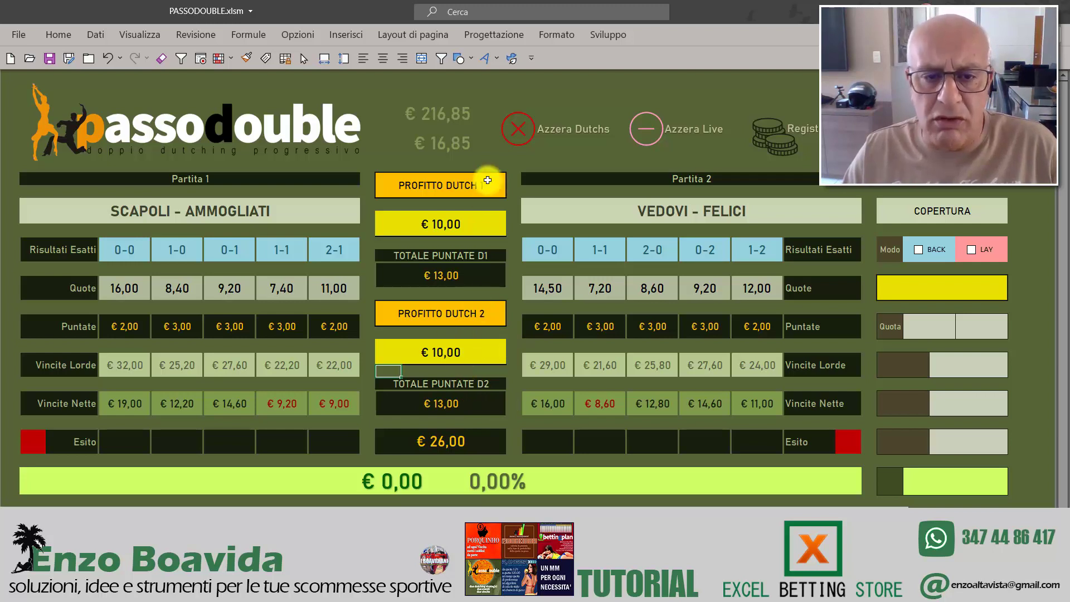
{"action": "left_click", "coordinate": [440, 443]}
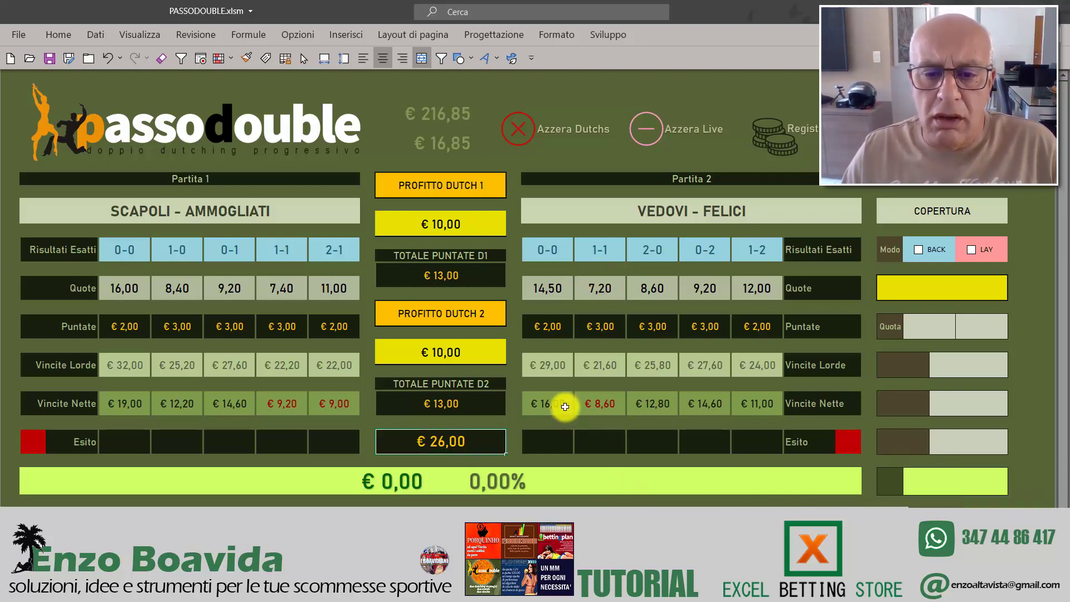
{"action": "left_click", "coordinate": [610, 407]}
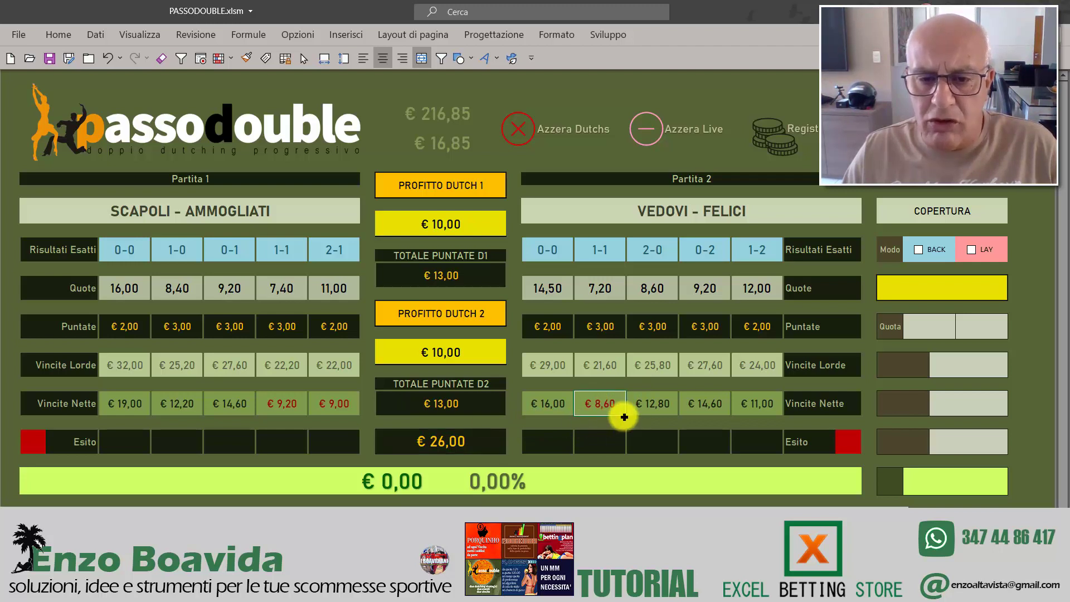
{"action": "left_click", "coordinate": [466, 362]}
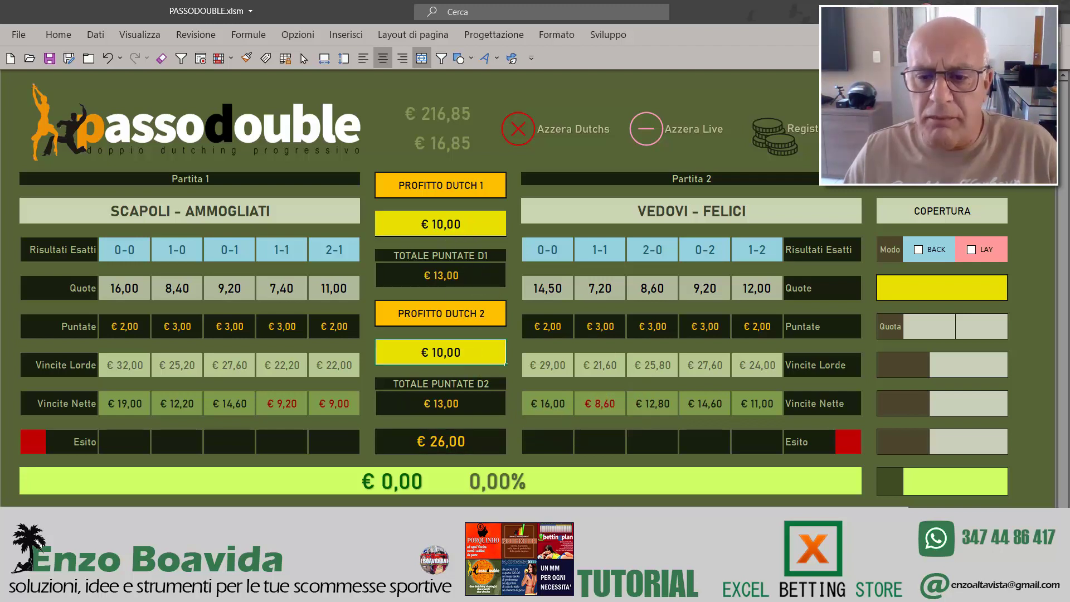
{"action": "key", "text": "Tab"}
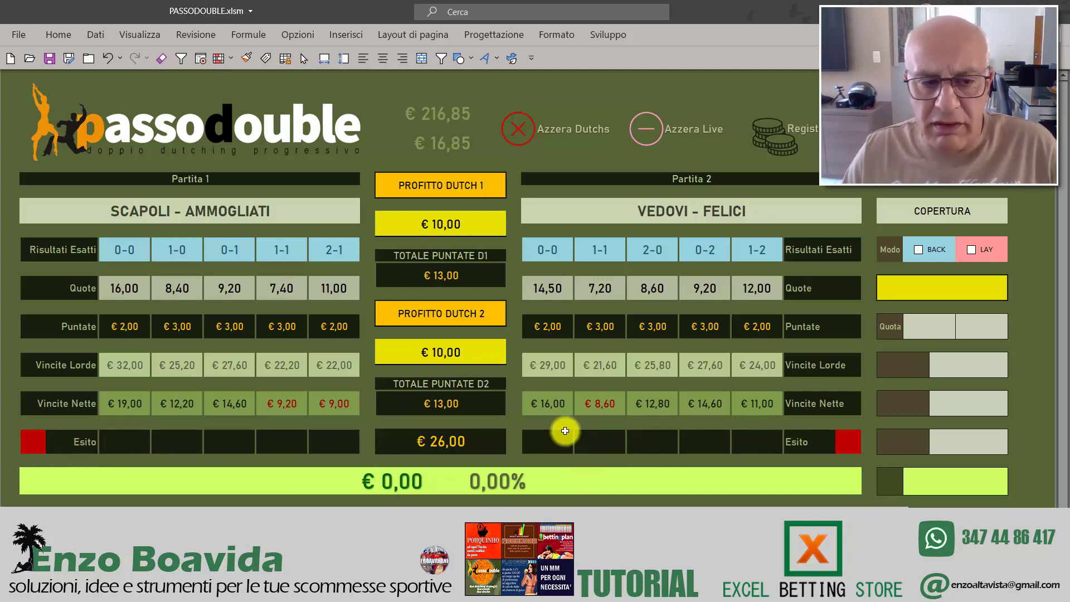
{"action": "left_click", "coordinate": [32, 442]}
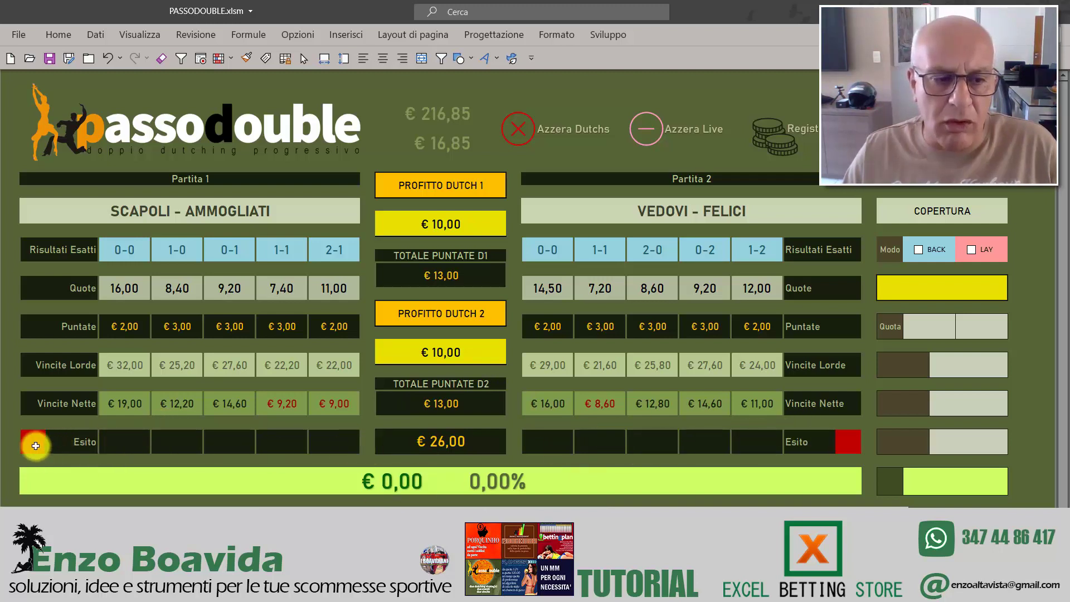
{"action": "left_click", "coordinate": [848, 443]}
{"action": "left_click_drag", "start_coordinate": [134, 445], "coordinate": [340, 443]}
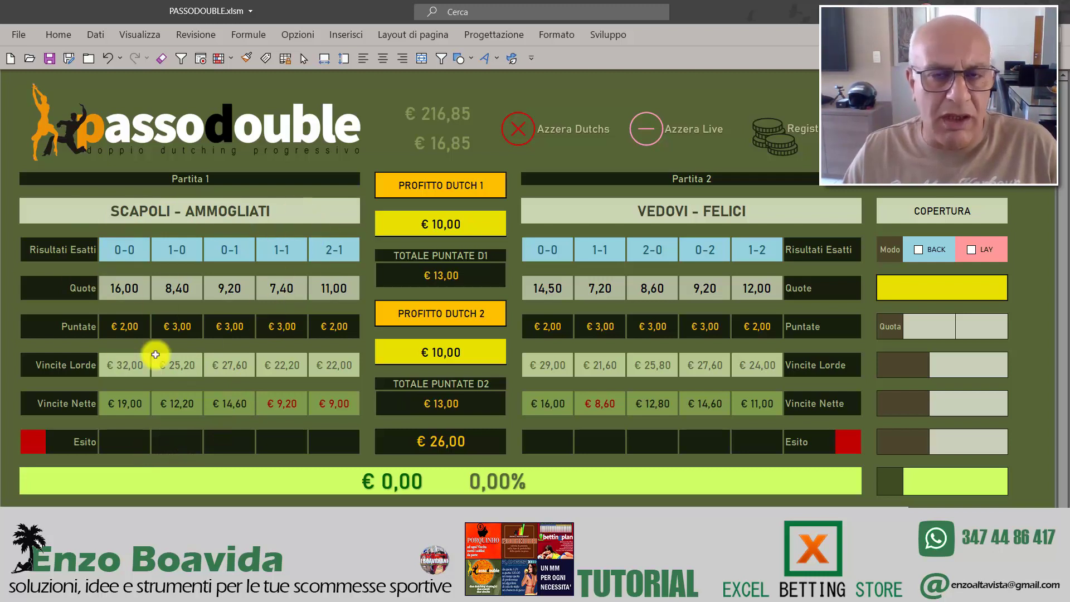
{"action": "left_click", "coordinate": [37, 446]}
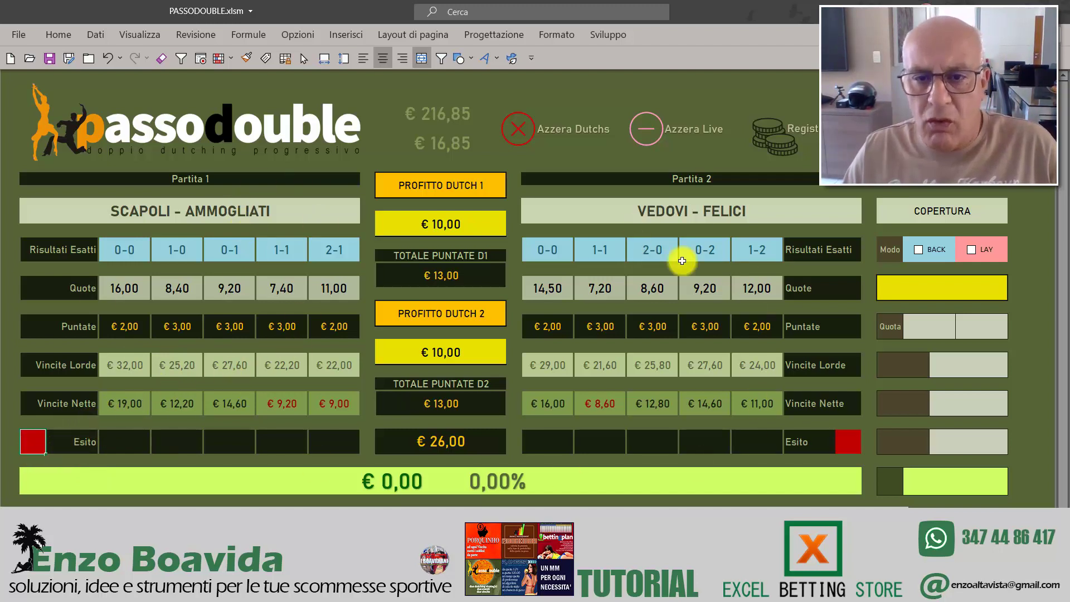
{"action": "left_click", "coordinate": [844, 441]}
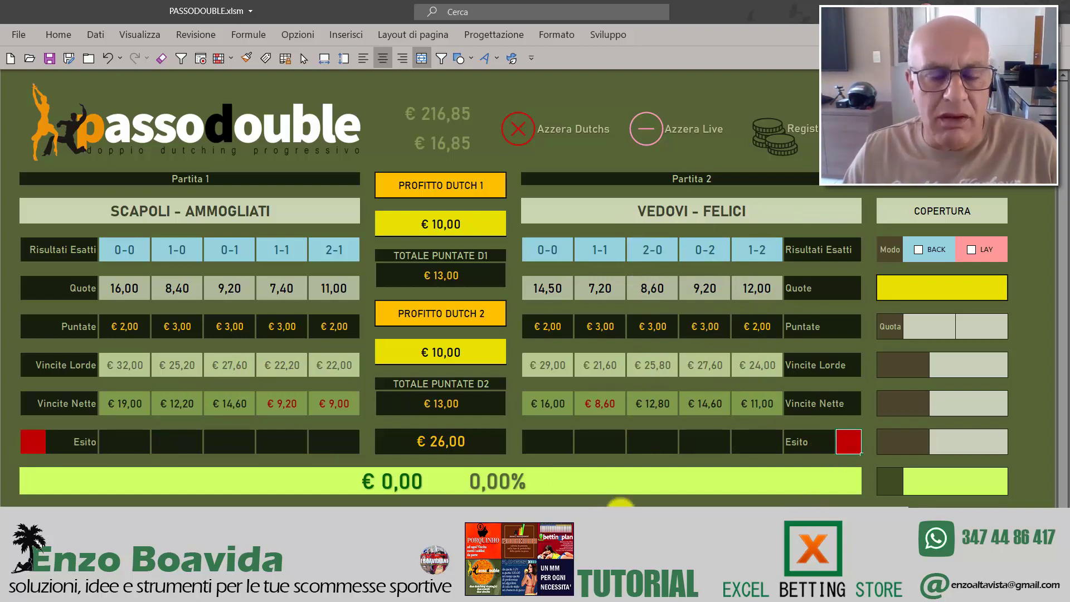
{"action": "left_click", "coordinate": [626, 519]}
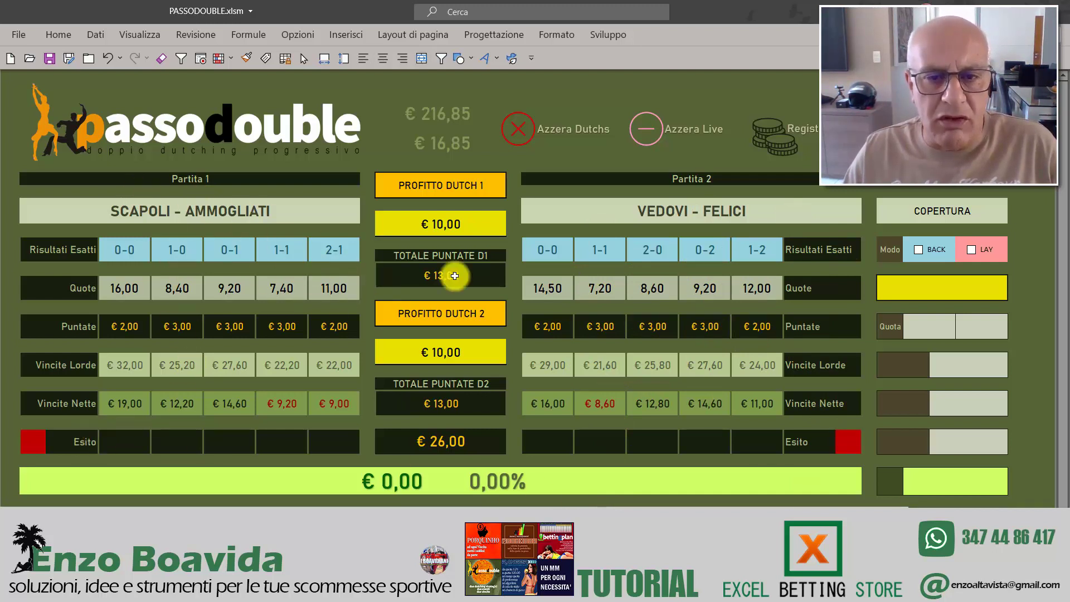
Step: Mark Partita 1's 1-0 as the winning score with V
{"action": "left_click", "coordinate": [185, 441]}
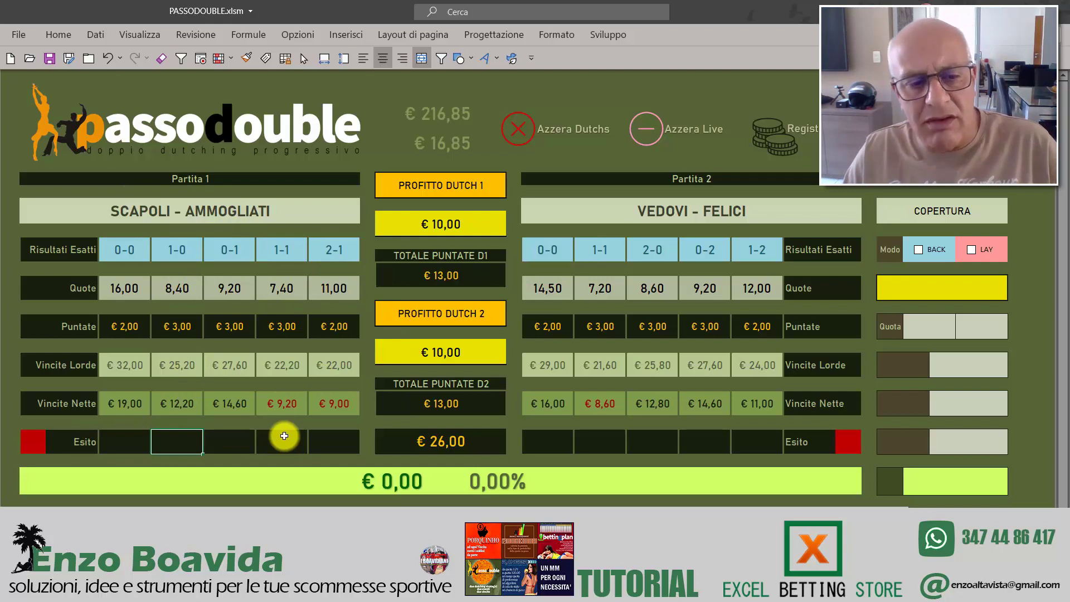
{"action": "type", "text": "V"}
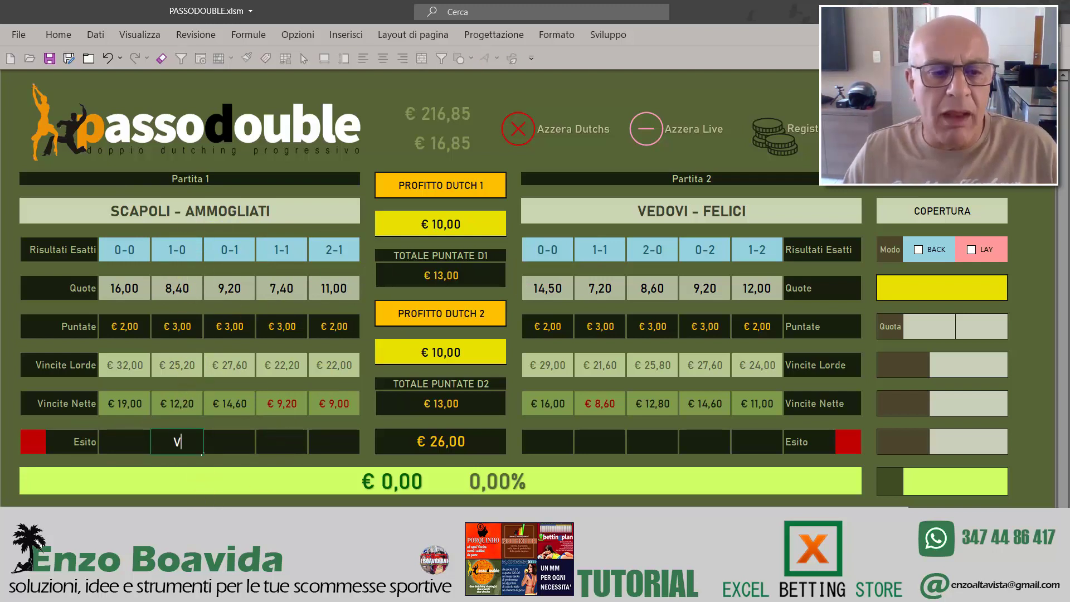
{"action": "left_click", "coordinate": [192, 495]}
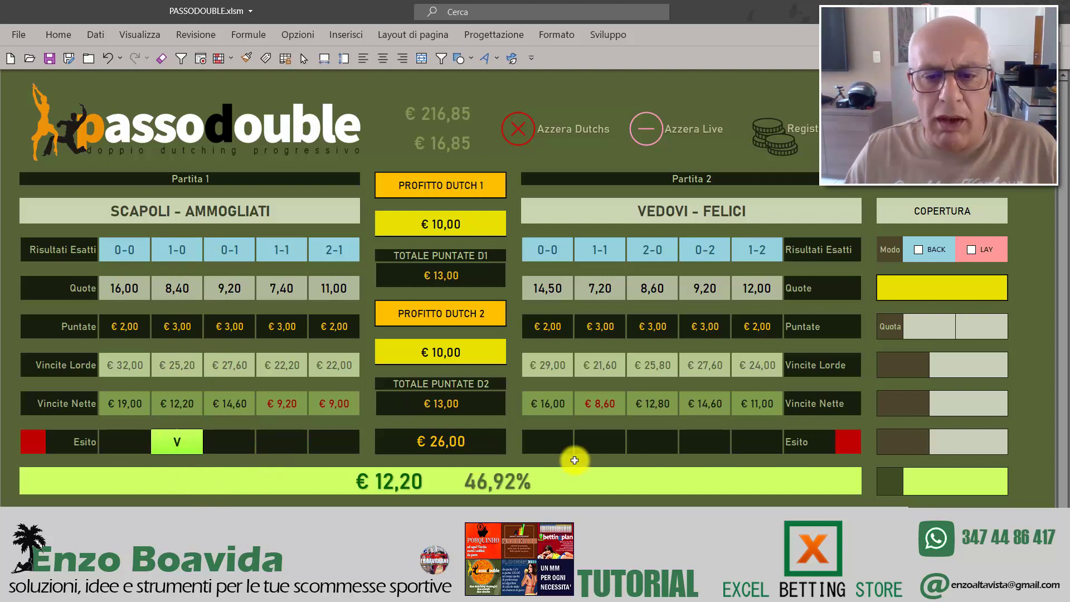
Step: Try a V on Partita 2's 0-0, remove it, and mark Partita 2 lost with P
{"action": "left_click", "coordinate": [552, 440]}
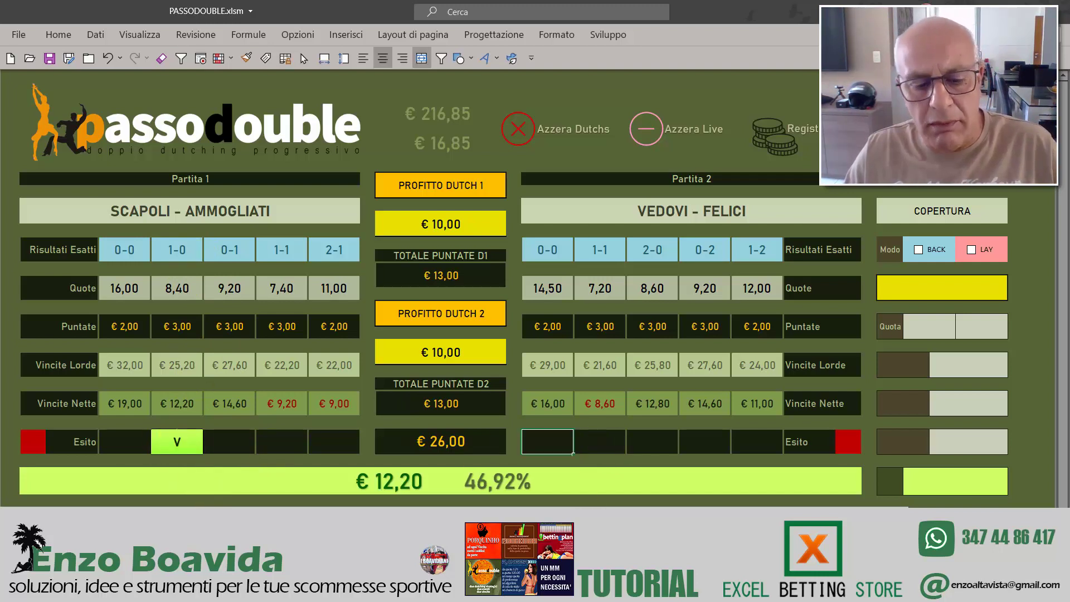
{"action": "type", "text": "V"}
{"action": "key", "text": "Return"}
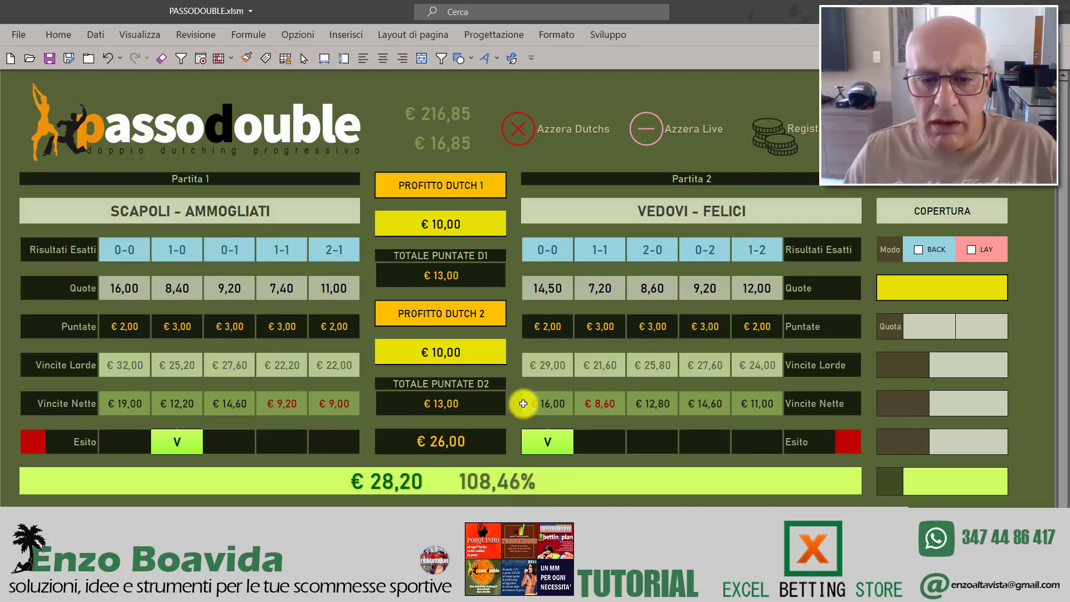
{"action": "left_click", "coordinate": [535, 442]}
{"action": "key", "text": "Delete"}
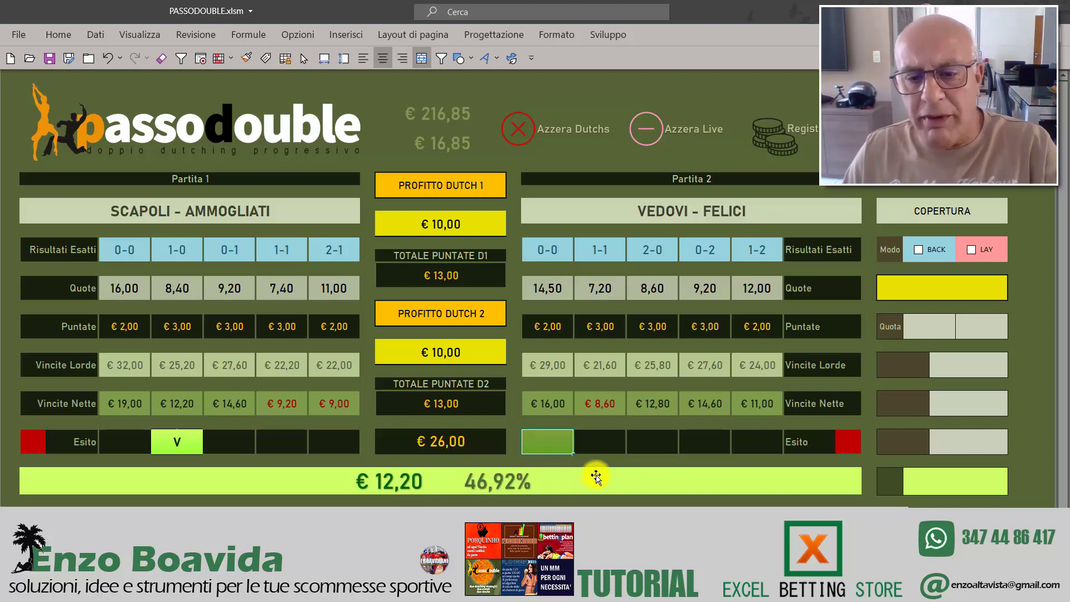
{"action": "left_click", "coordinate": [852, 440]}
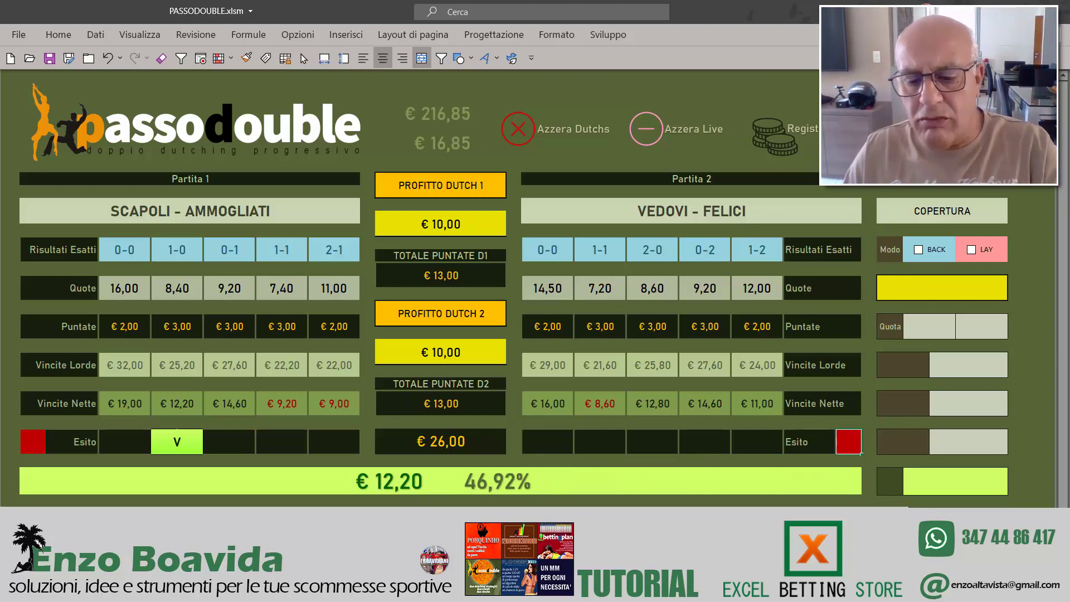
{"action": "type", "text": "P"}
{"action": "key", "text": "Return"}
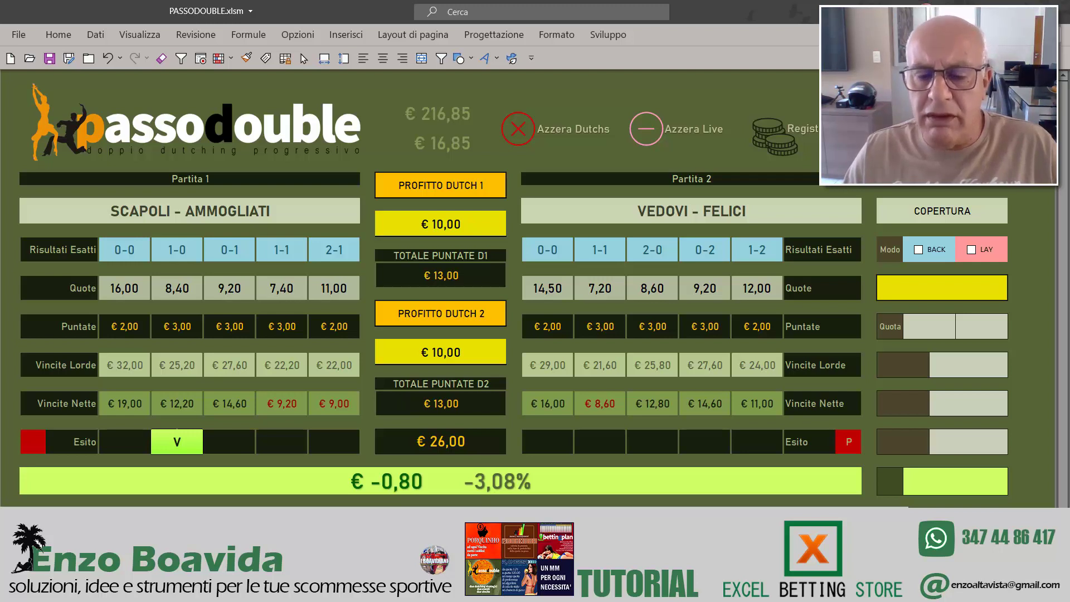
Step: Delete the P outcome for Partita 2 and the V outcome for Partita 1
{"action": "left_click", "coordinate": [847, 442]}
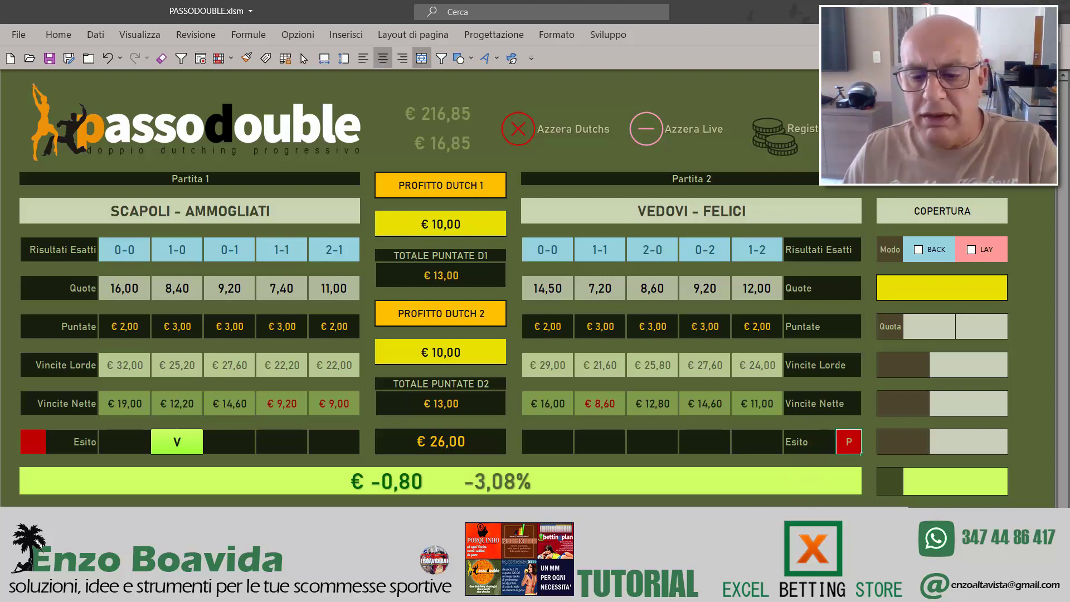
{"action": "left_click", "coordinate": [177, 441]}
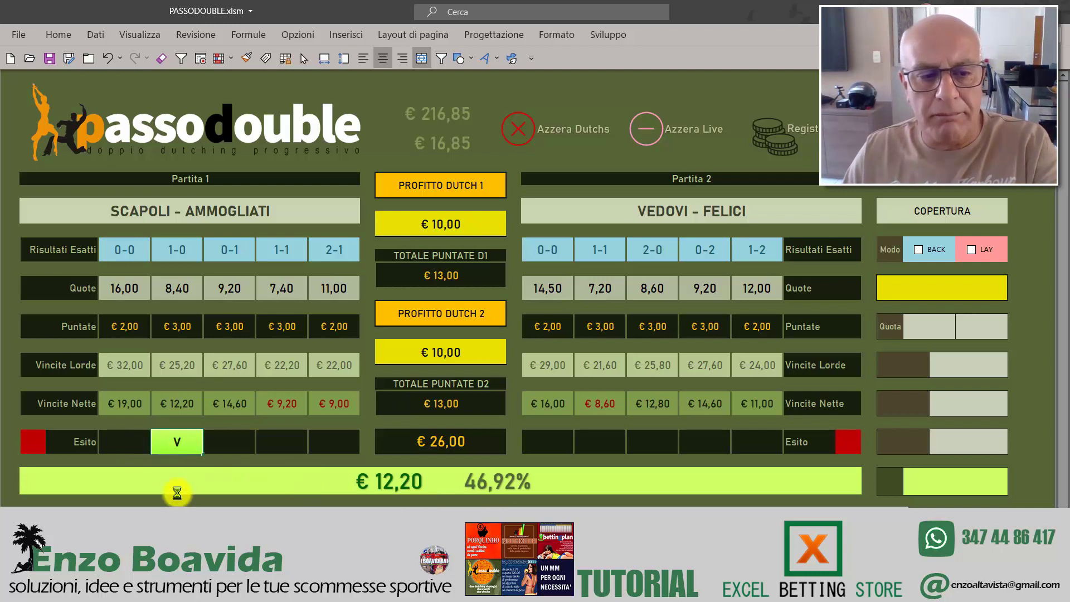
{"action": "key", "text": "Delete"}
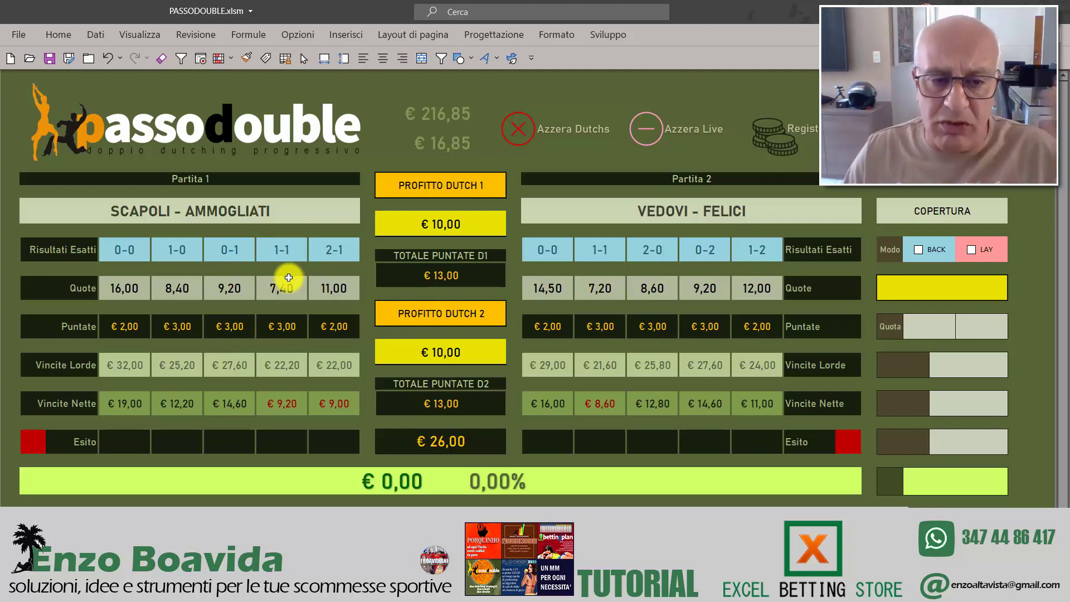
{"action": "left_click", "coordinate": [337, 258]}
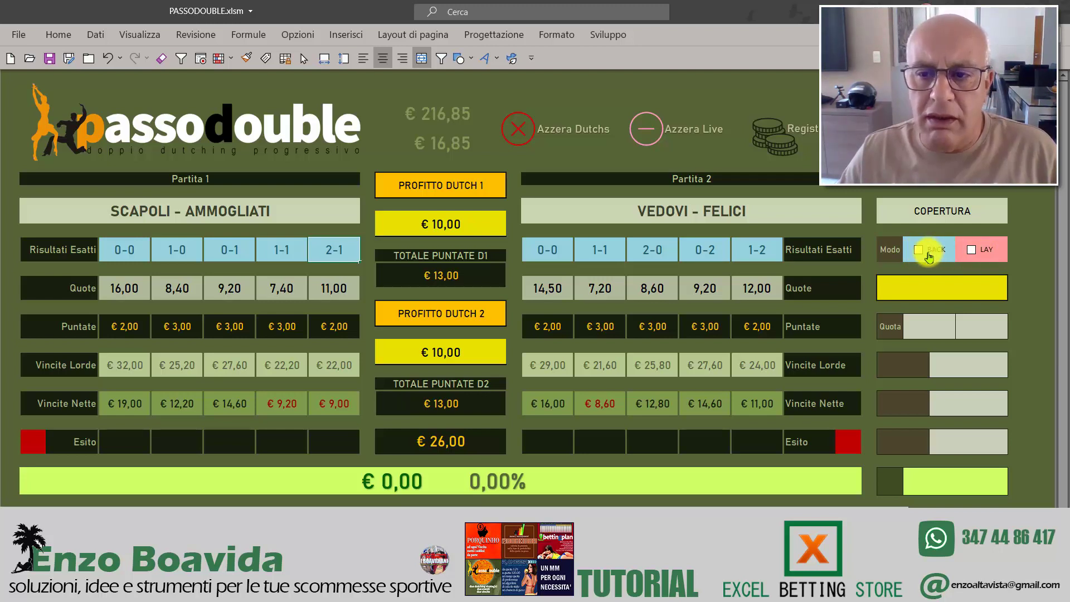
Step: Tick LAY under Copertura, then select the cover amount and Quota cells
{"action": "left_click", "coordinate": [983, 260]}
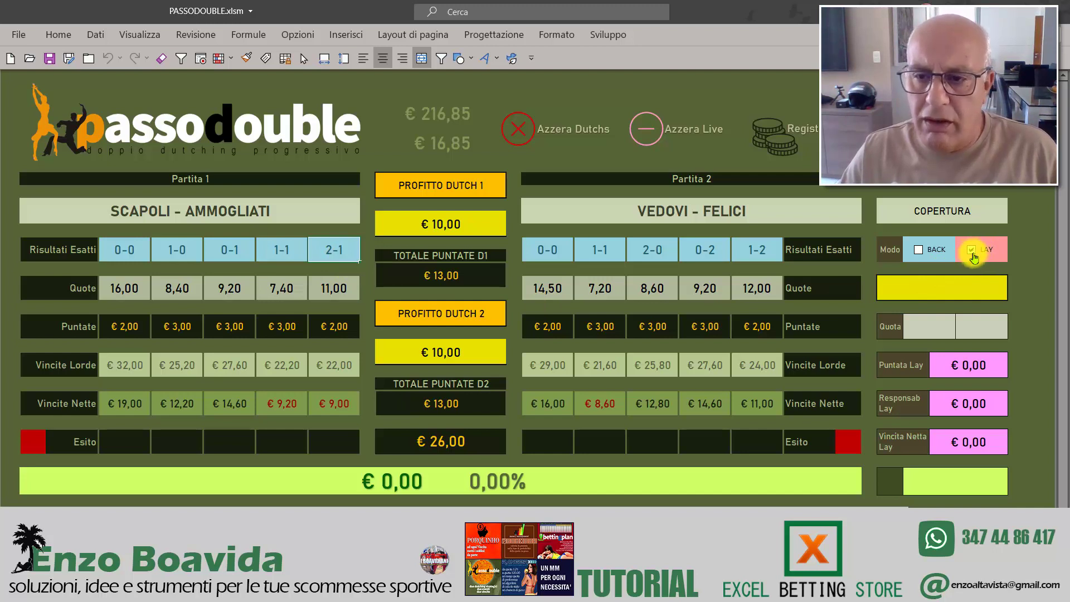
{"action": "left_click", "coordinate": [948, 285]}
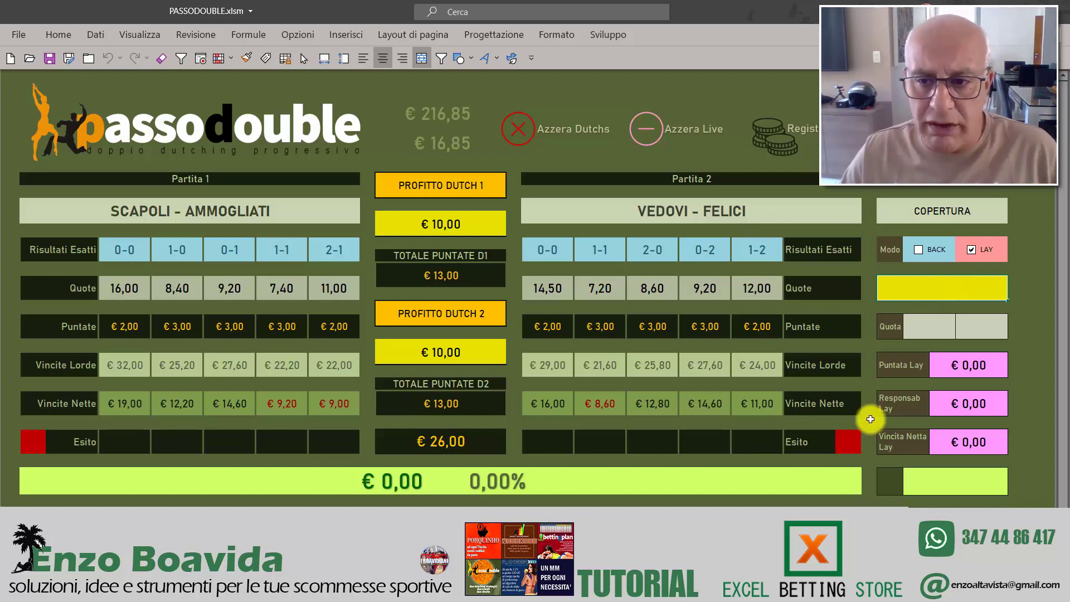
{"action": "left_click", "coordinate": [926, 328]}
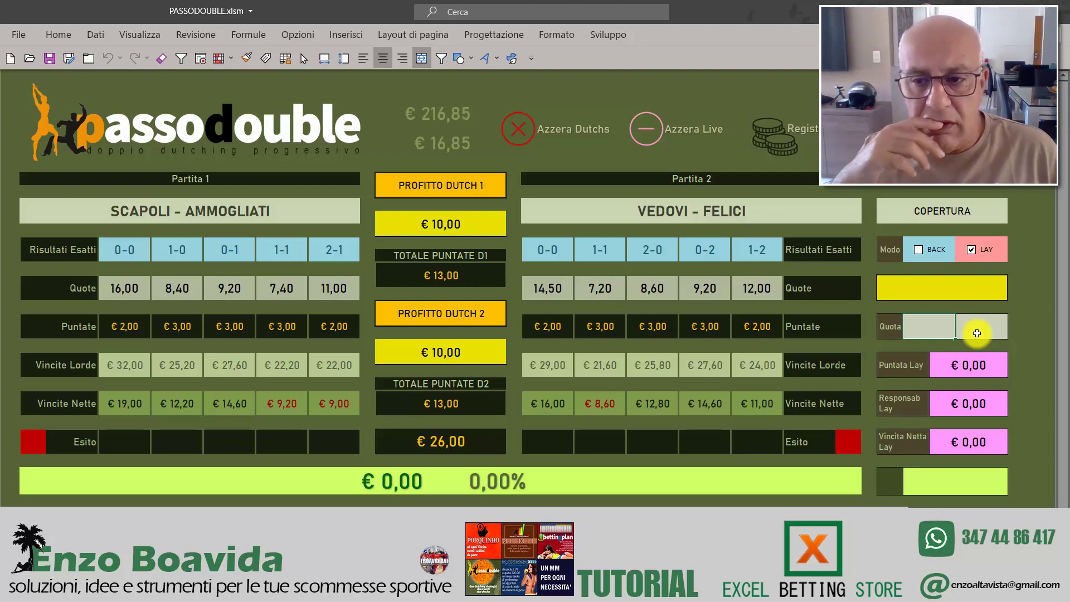
Step: Enter lay odds 3,15, the 2-1 score, and a €10,00 cover amount
{"action": "type", "text": "3,15"}
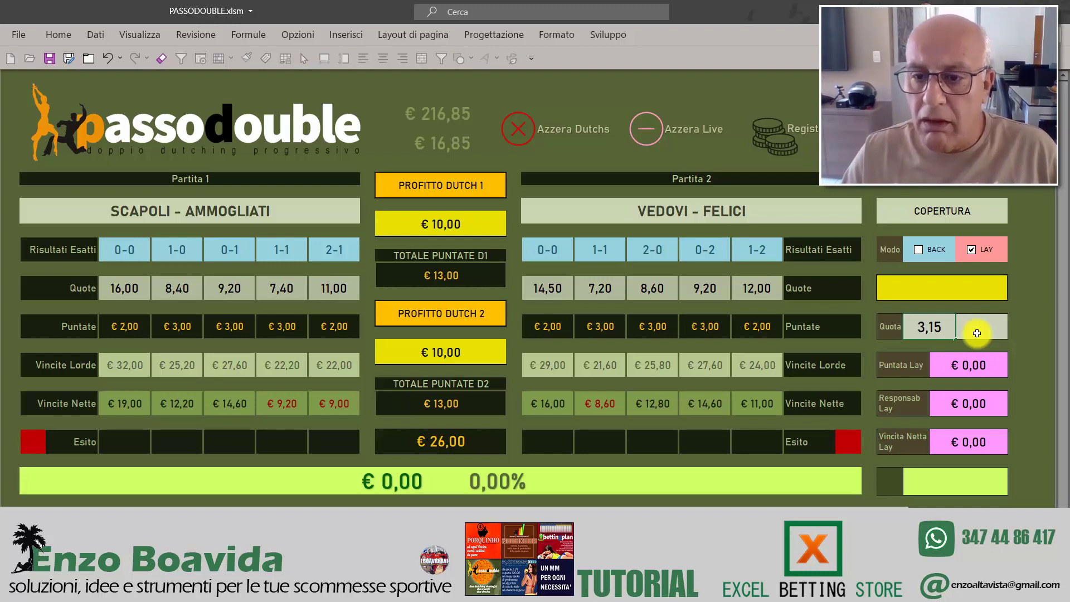
{"action": "key", "text": "Return"}
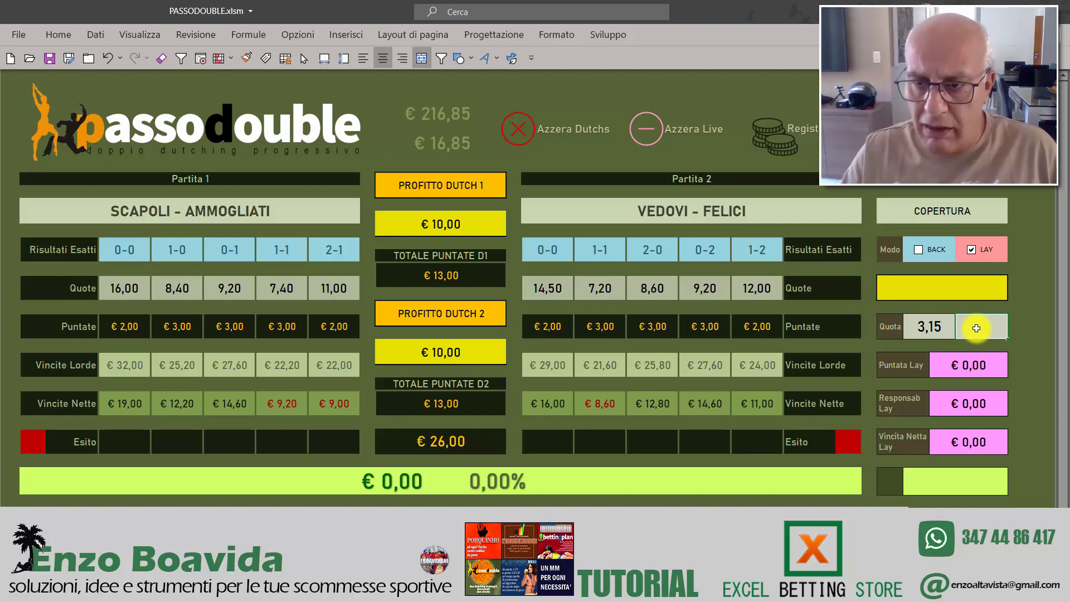
{"action": "type", "text": "="}
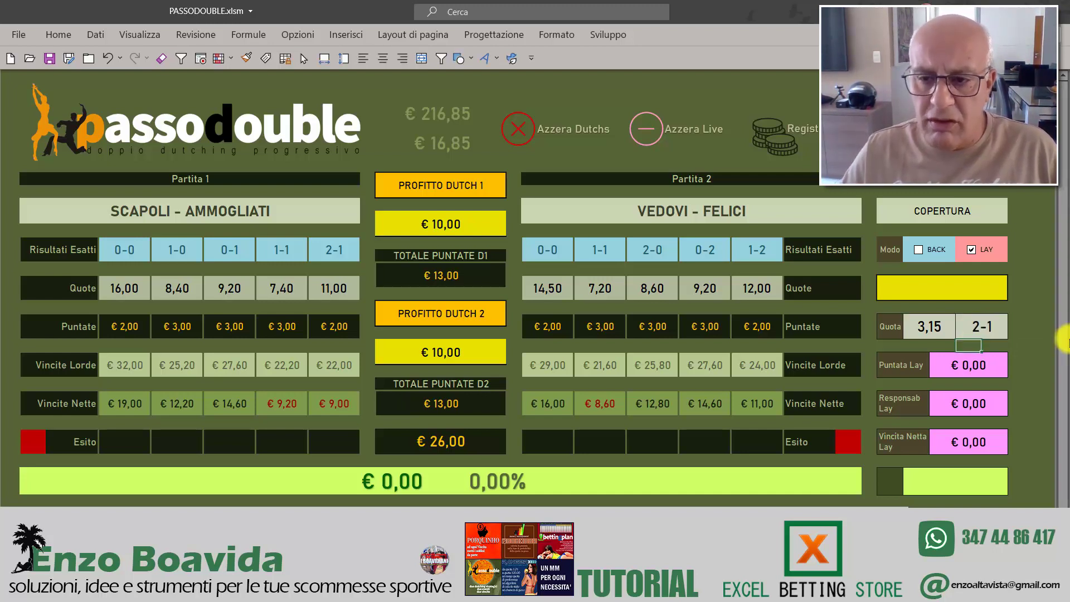
{"action": "left_click", "coordinate": [945, 294]}
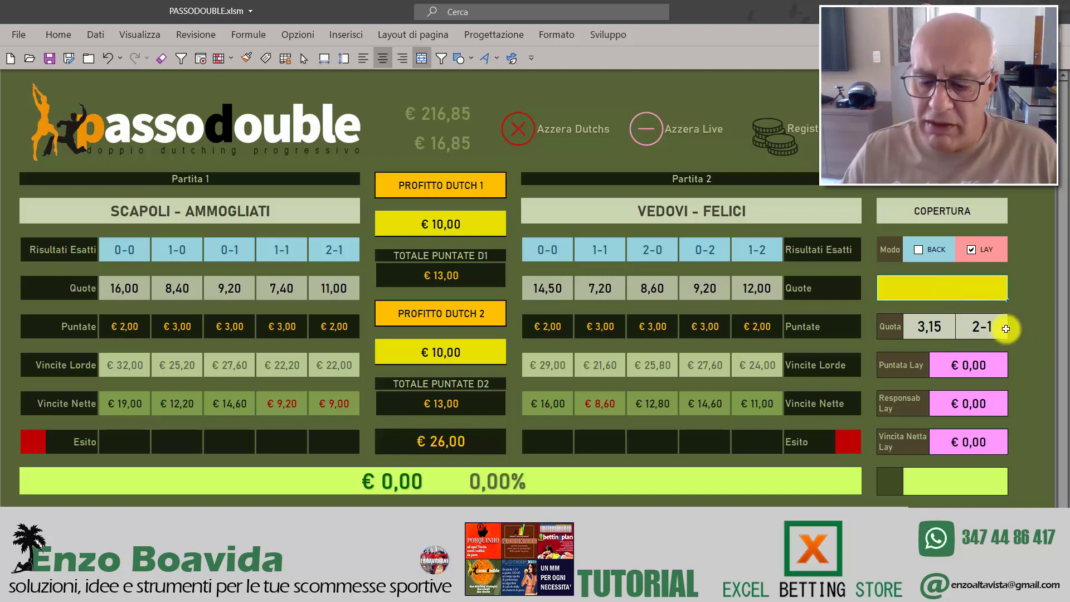
{"action": "type", "text": "10"}
{"action": "key", "text": "Return"}
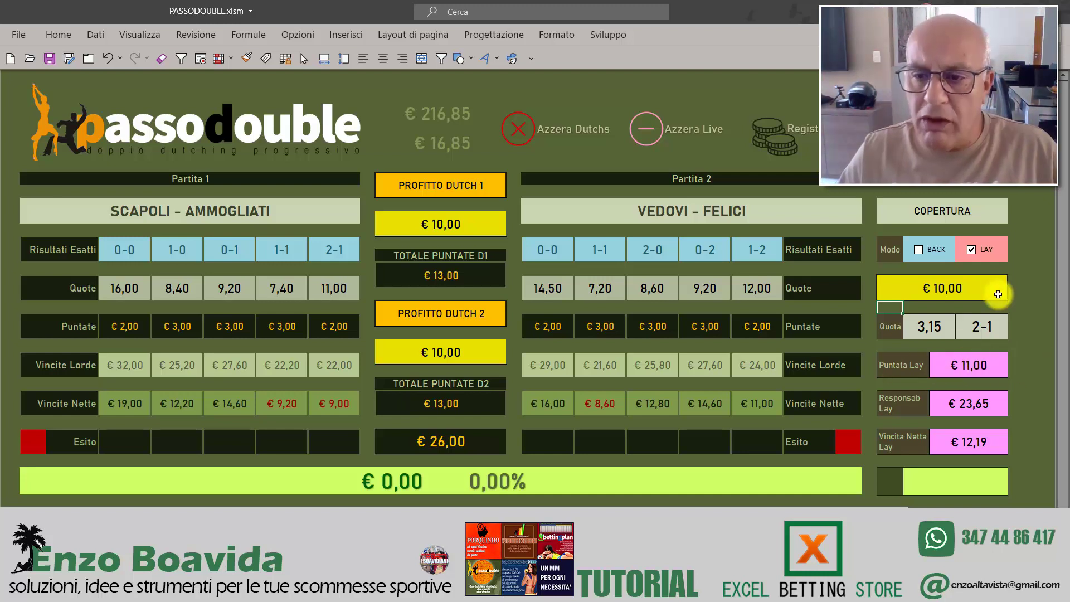
Step: Review the €10,00 cover, €23,65 lay liability and €10,45 net lay win
{"action": "left_click", "coordinate": [949, 288]}
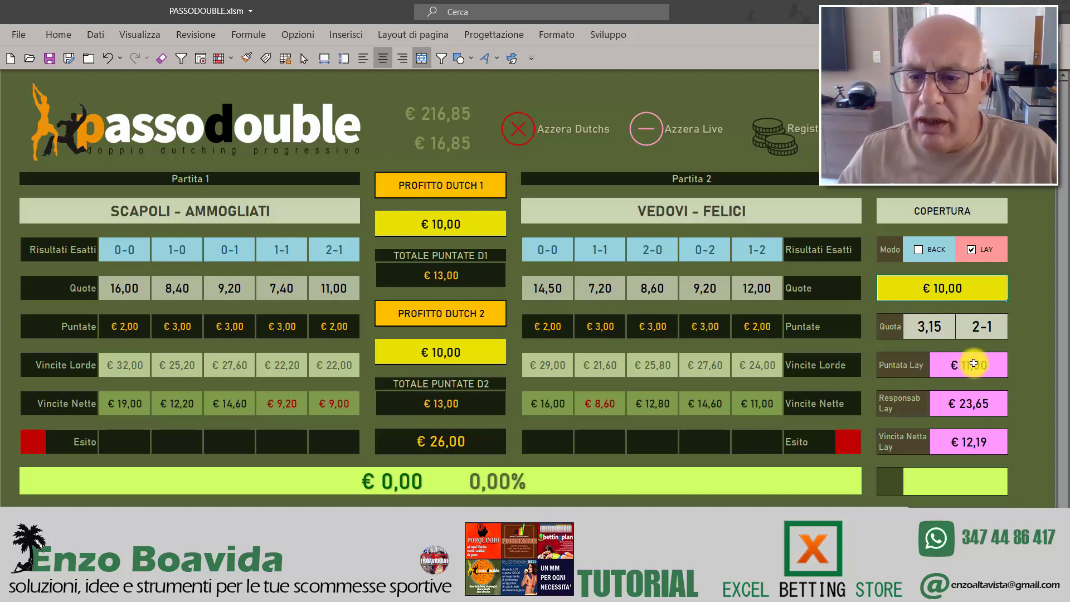
{"action": "left_click", "coordinate": [967, 413]}
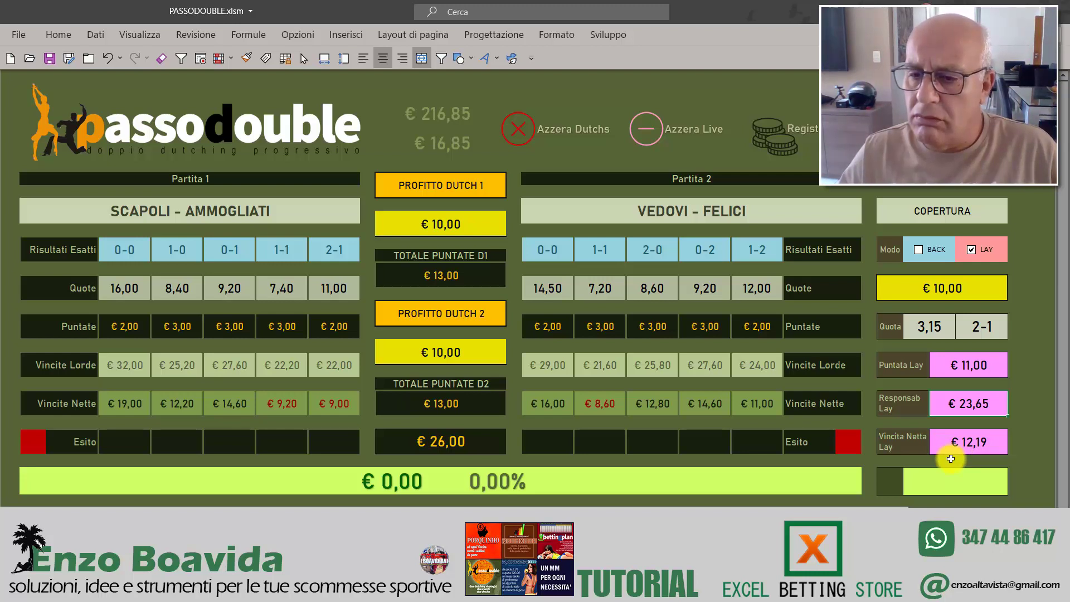
{"action": "left_click", "coordinate": [952, 448]}
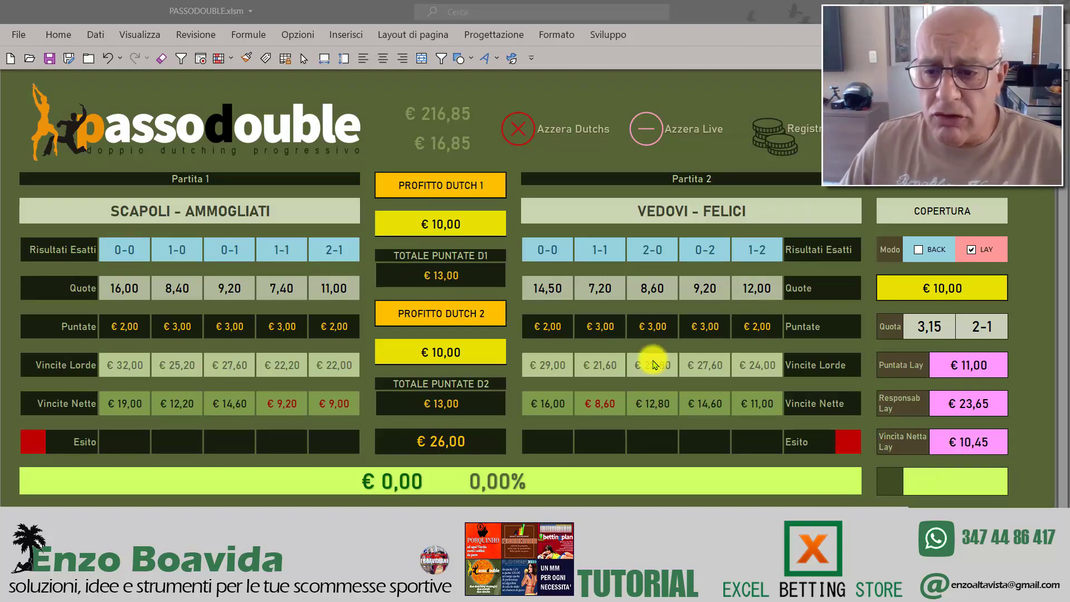
{"action": "left_click", "coordinate": [950, 439]}
{"action": "scroll", "coordinate": [947, 440], "scroll_direction": "right", "scroll_amount": 1}
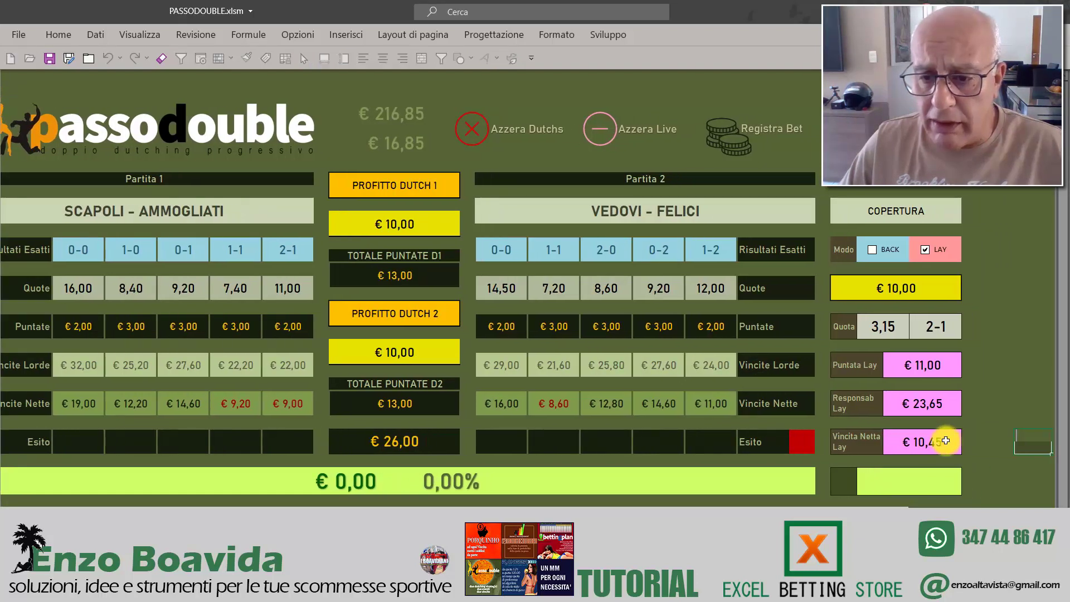
{"action": "left_click", "coordinate": [945, 440]}
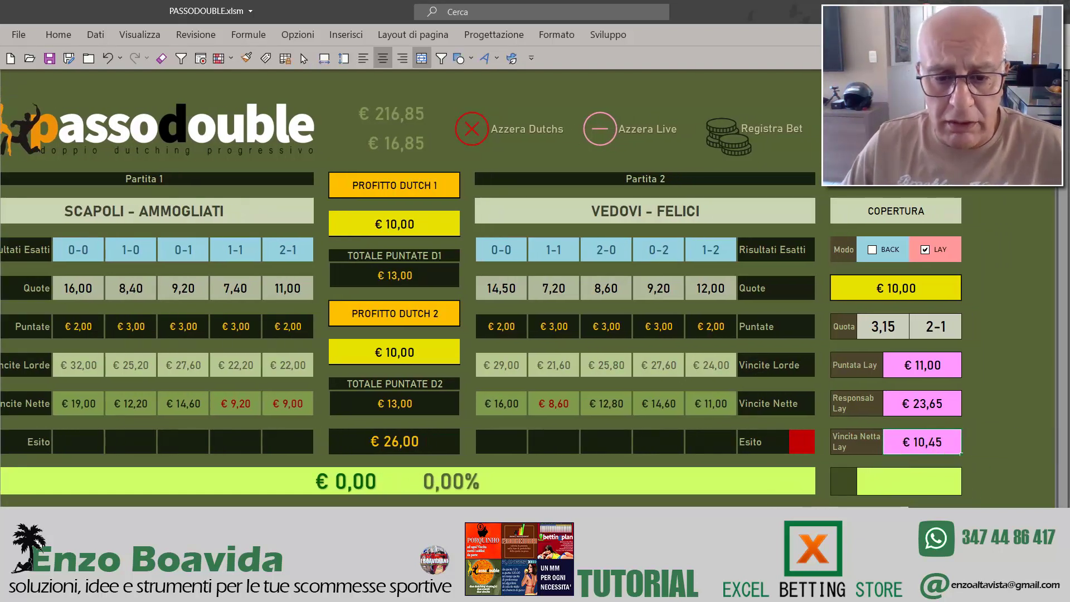
{"action": "scroll", "coordinate": [522, 341], "scroll_direction": "left", "scroll_amount": 1}
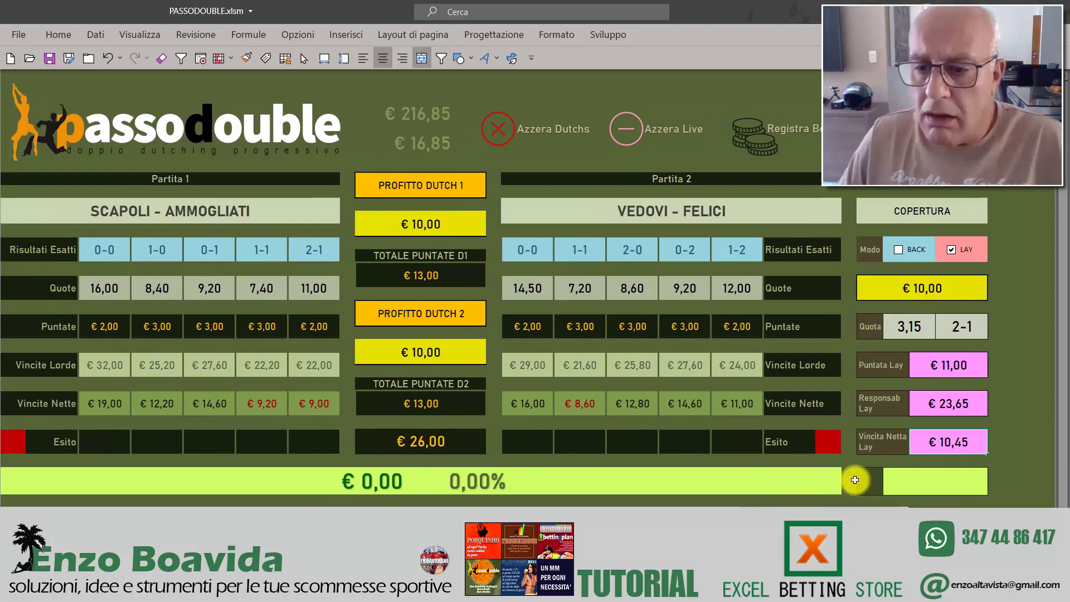
{"action": "left_click", "coordinate": [947, 298]}
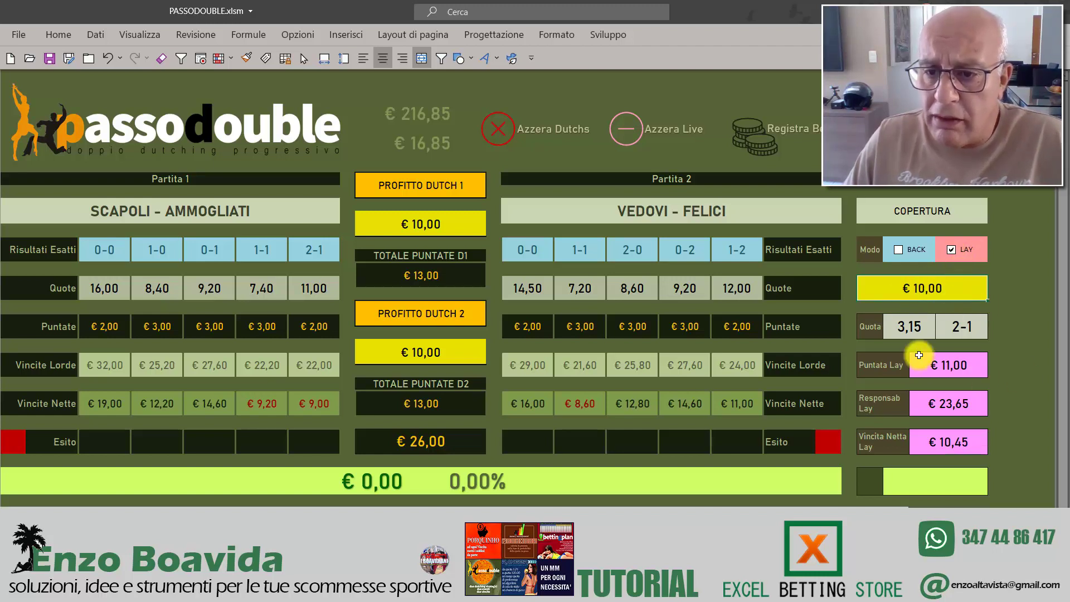
{"action": "left_click", "coordinate": [900, 326]}
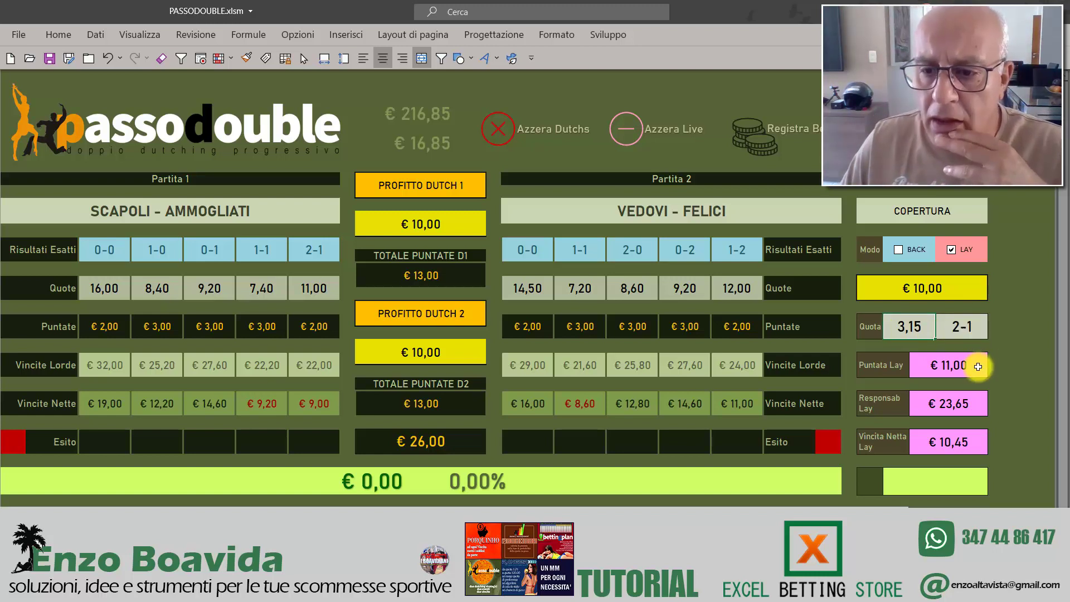
{"action": "left_click", "coordinate": [940, 366]}
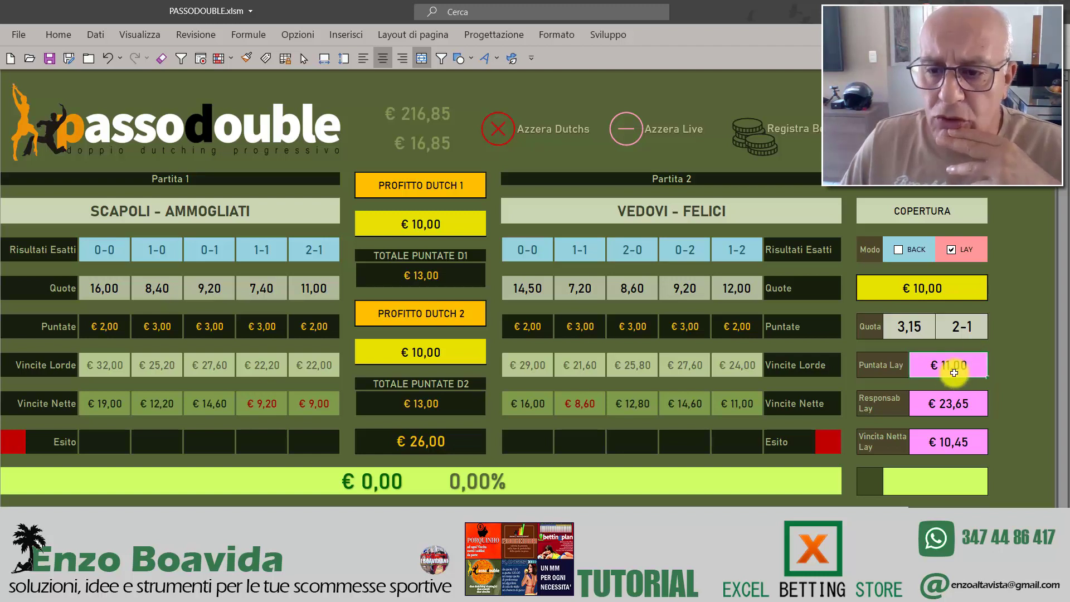
{"action": "left_click", "coordinate": [947, 297]}
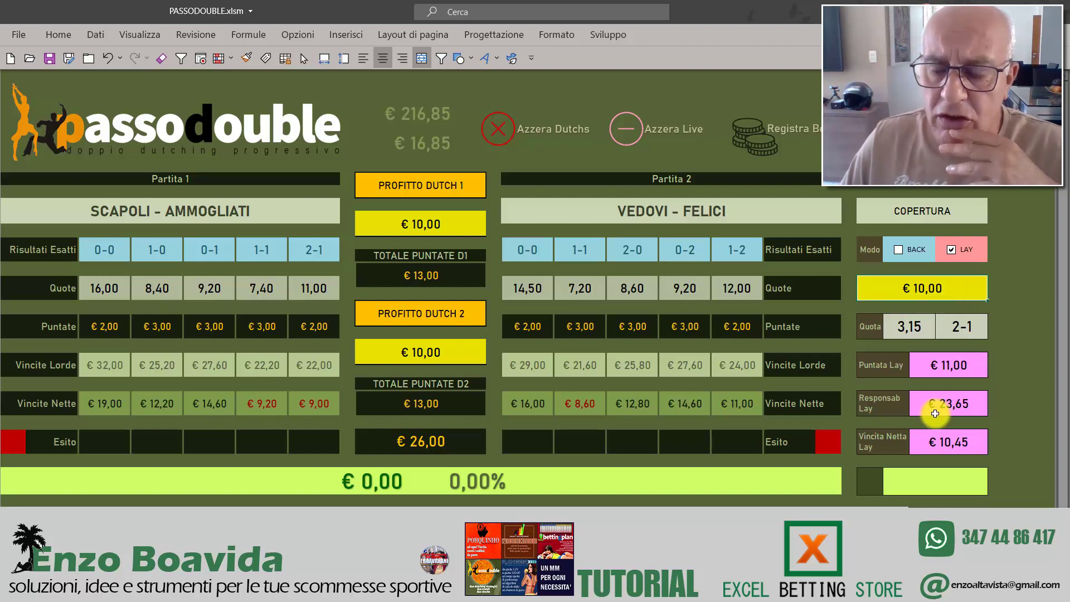
{"action": "left_click", "coordinate": [944, 368]}
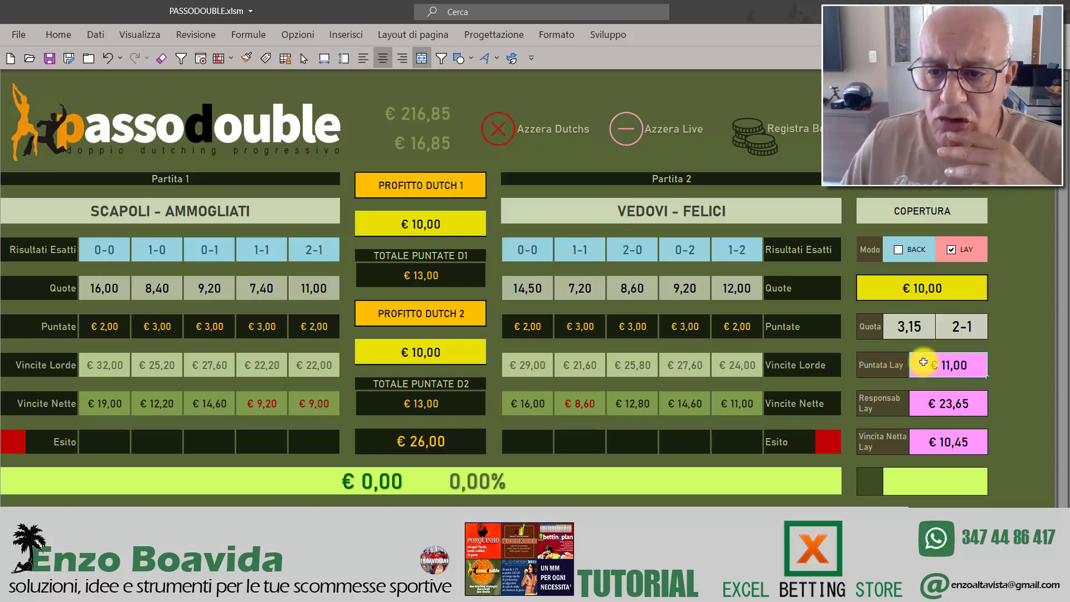
{"action": "left_click", "coordinate": [944, 409]}
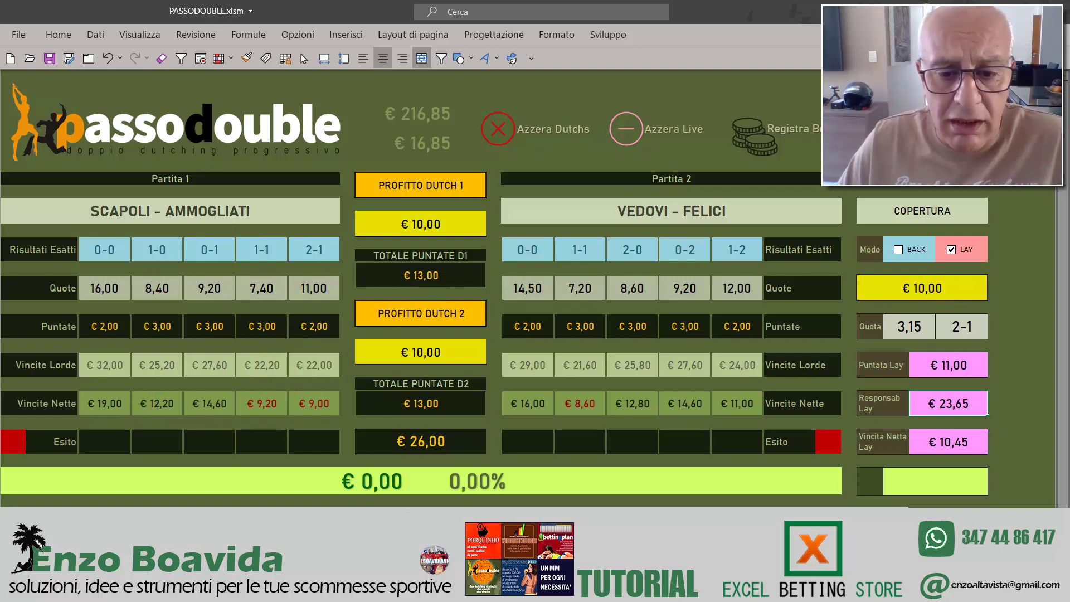
{"action": "scroll", "coordinate": [225, 316], "scroll_direction": "left", "scroll_amount": 1}
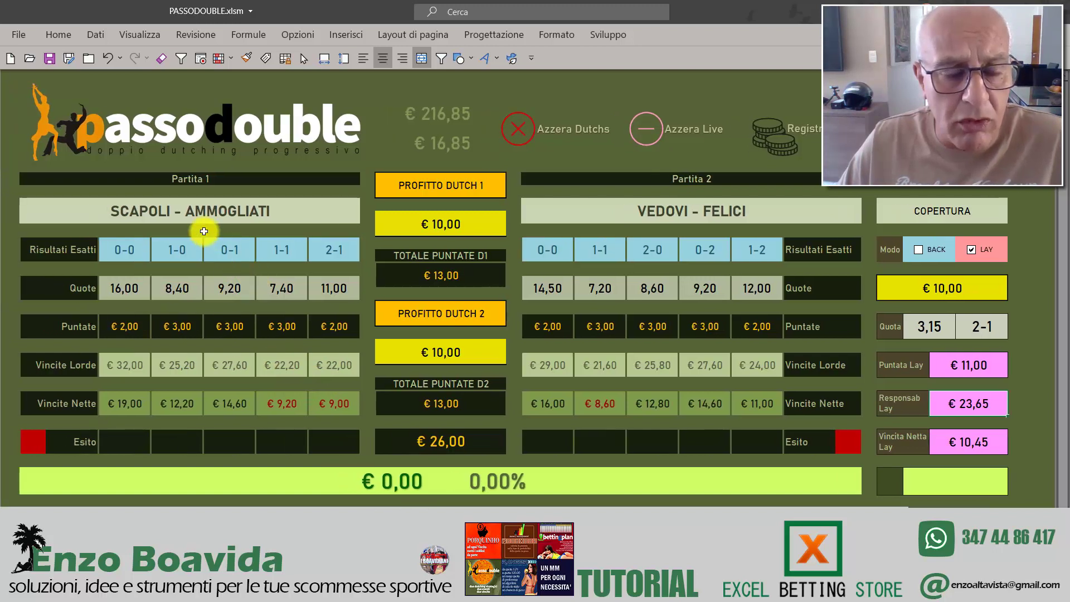
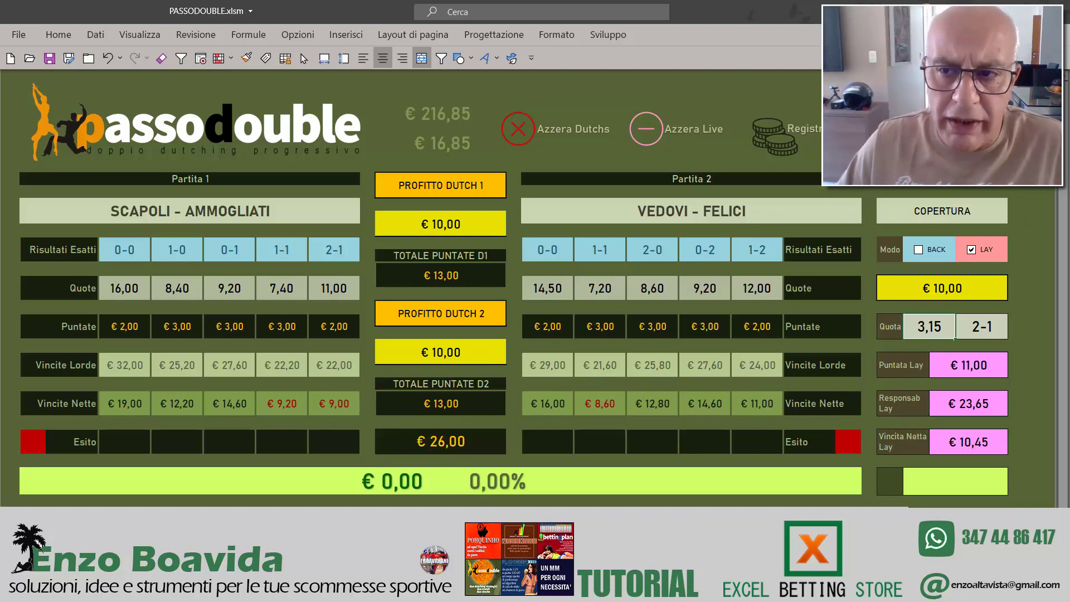
Step: Mark Partita 1 as lost (P) and Partita 2's 0-0 result as won (V)
{"action": "left_click", "coordinate": [28, 444]}
{"action": "type", "text": "P"}
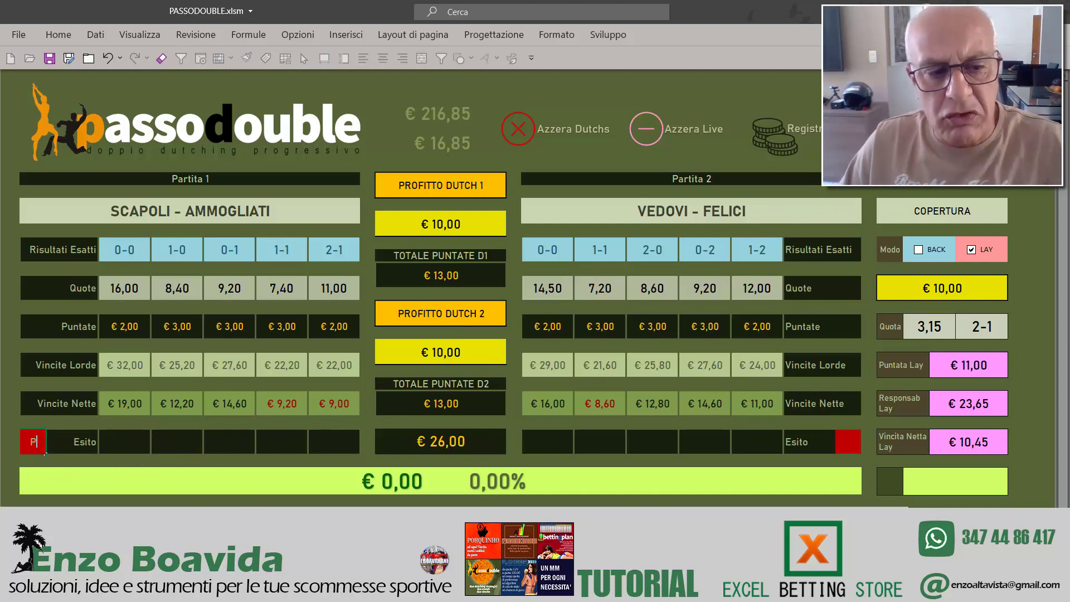
{"action": "key", "text": "Return"}
{"action": "left_click", "coordinate": [565, 445]}
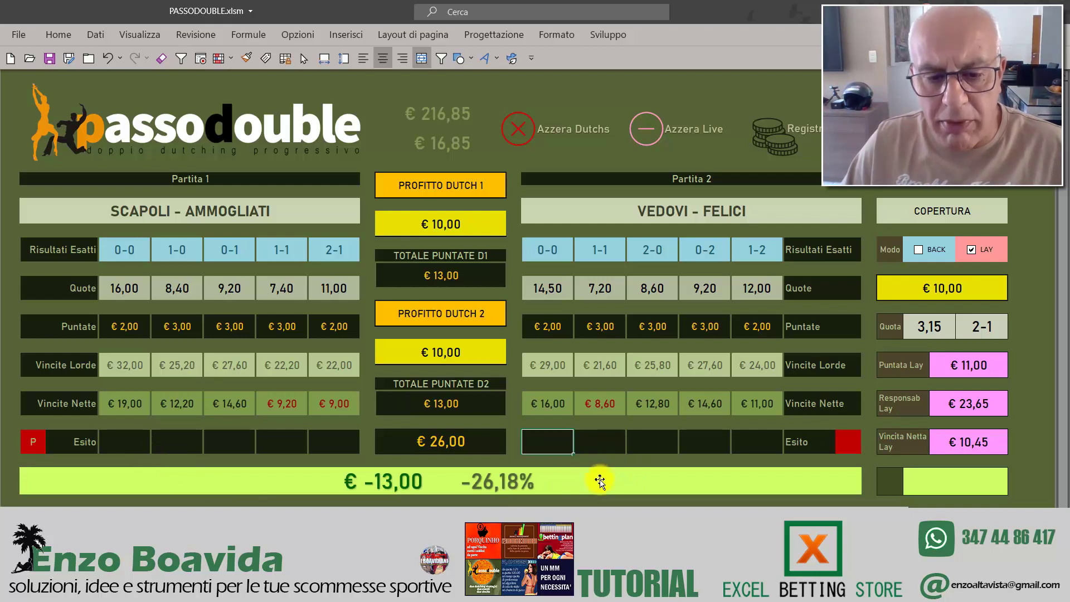
{"action": "type", "text": "V"}
{"action": "key", "text": "Return"}
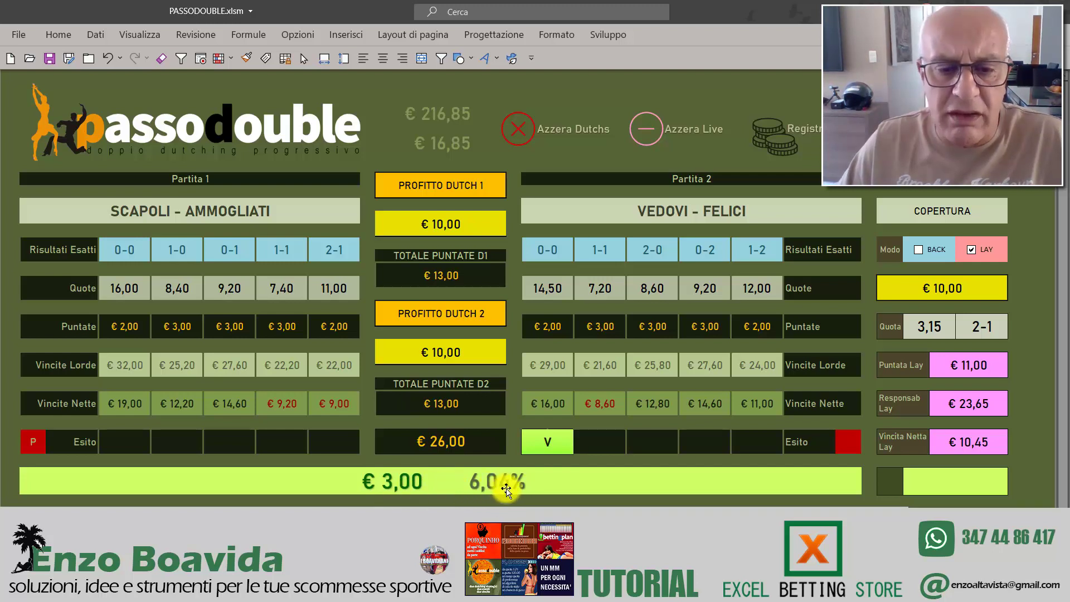
{"action": "left_click", "coordinate": [445, 443]}
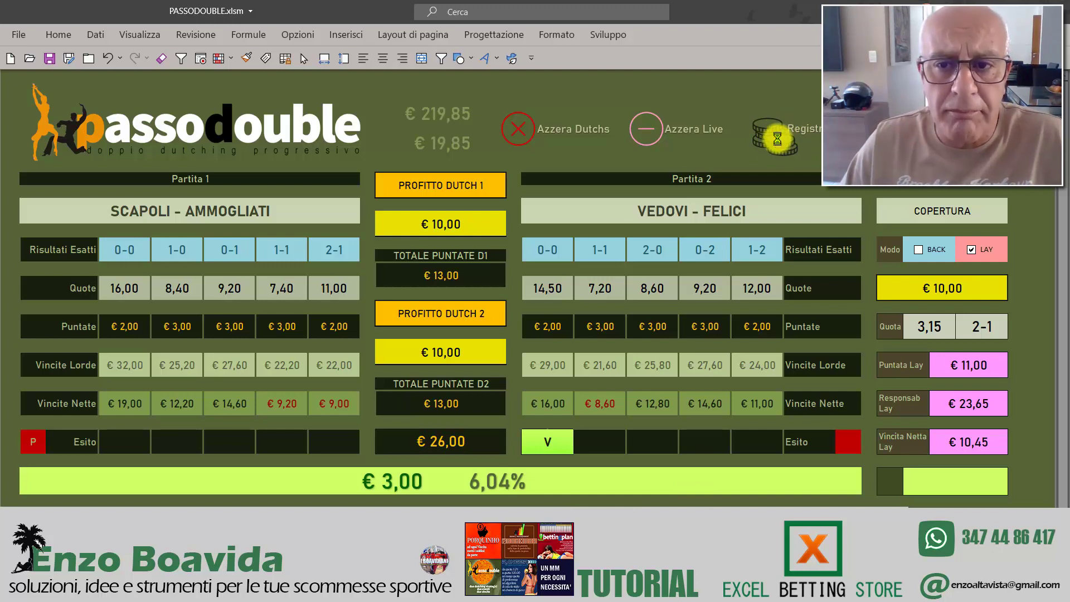
Step: Review row 6 in the results register, then clear the Copertura lay coverage panel with Azzera Live
{"action": "left_click", "coordinate": [298, 134]}
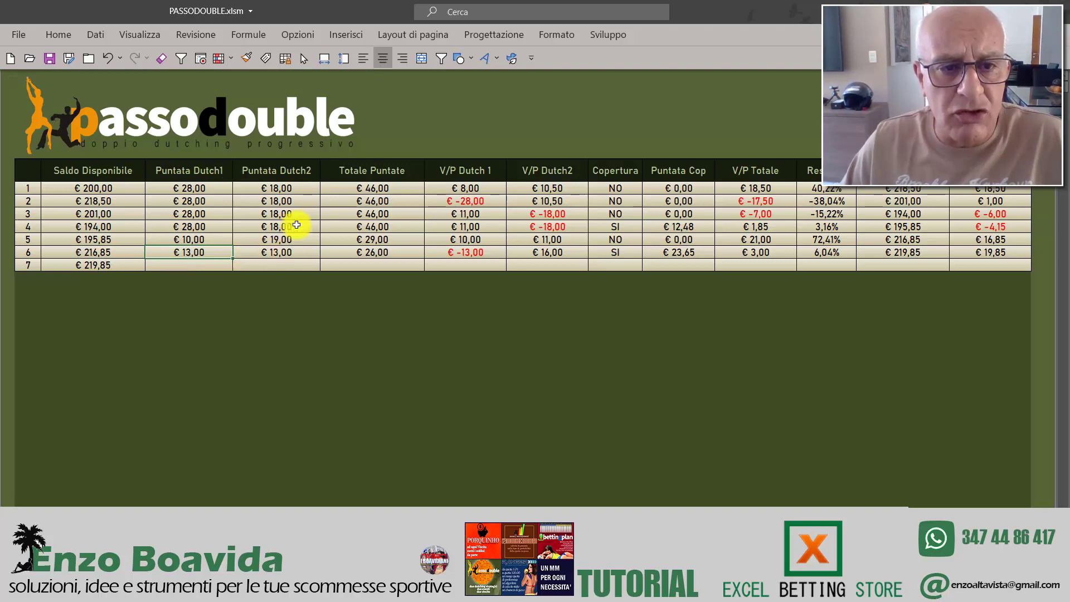
{"action": "left_click", "coordinate": [293, 252]}
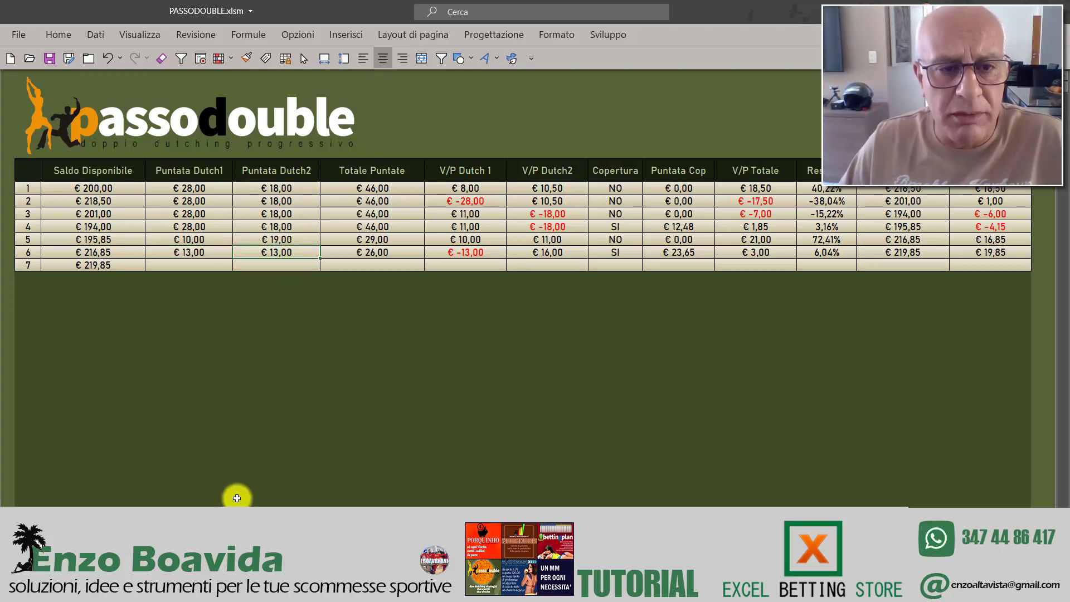
{"action": "left_click", "coordinate": [258, 123]}
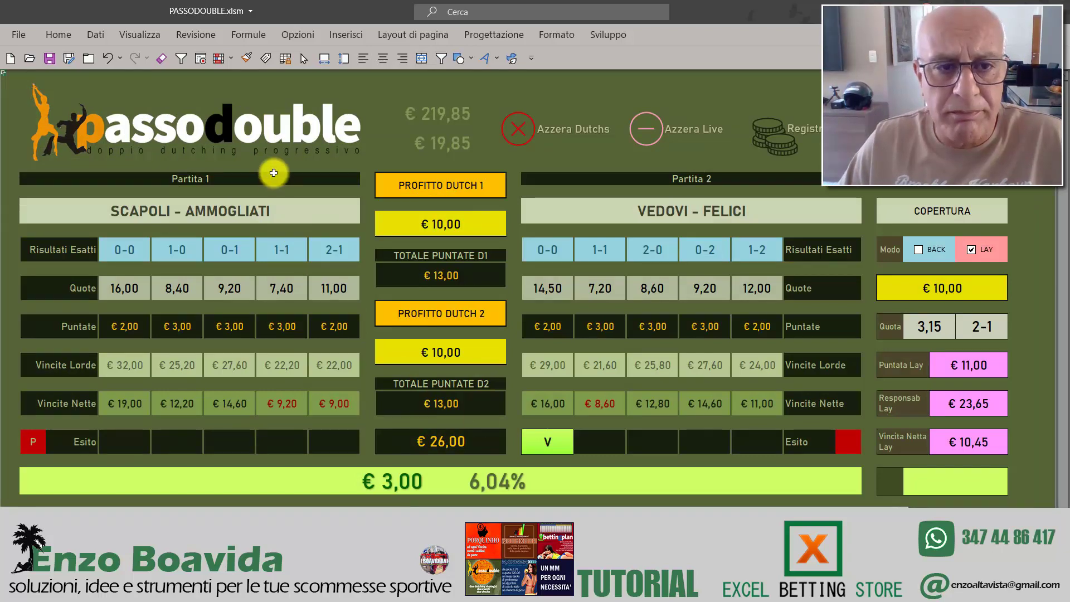
{"action": "left_click", "coordinate": [268, 131]}
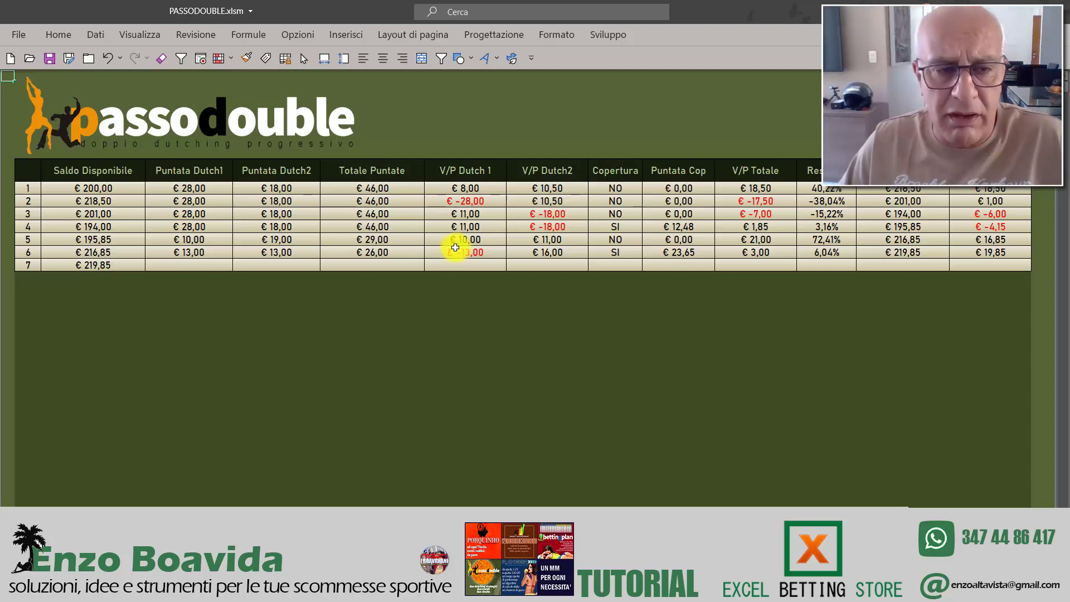
{"action": "left_click", "coordinate": [278, 134]}
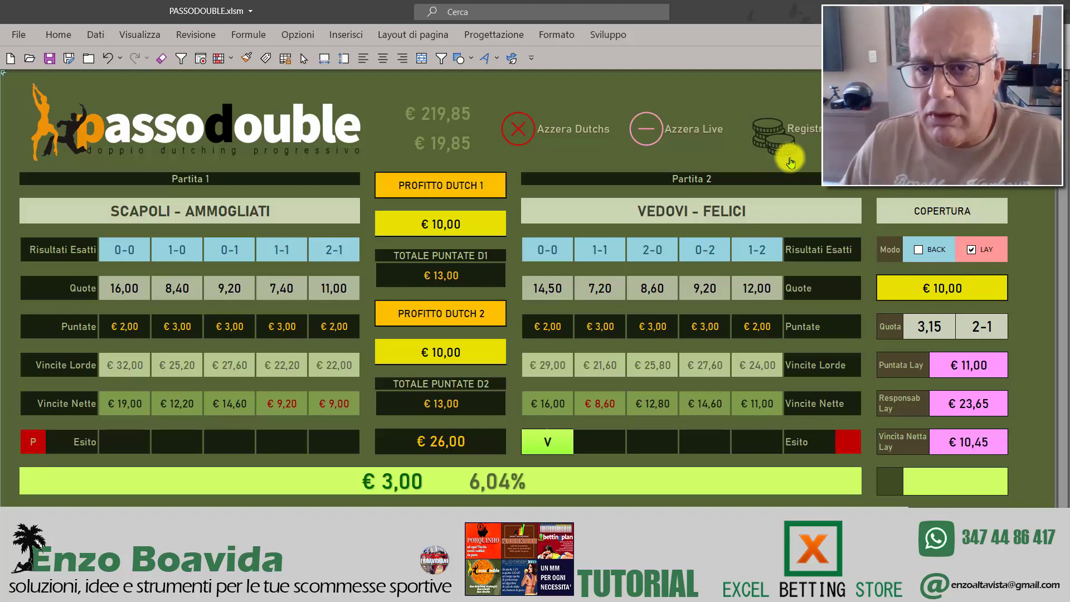
{"action": "left_click", "coordinate": [697, 134]}
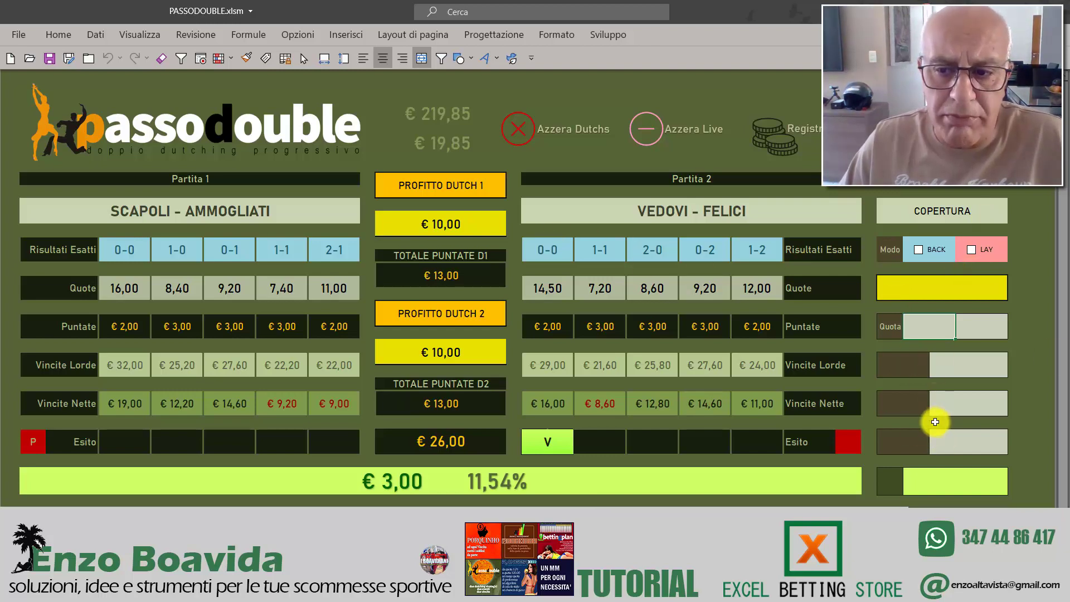
{"action": "left_click", "coordinate": [297, 136]}
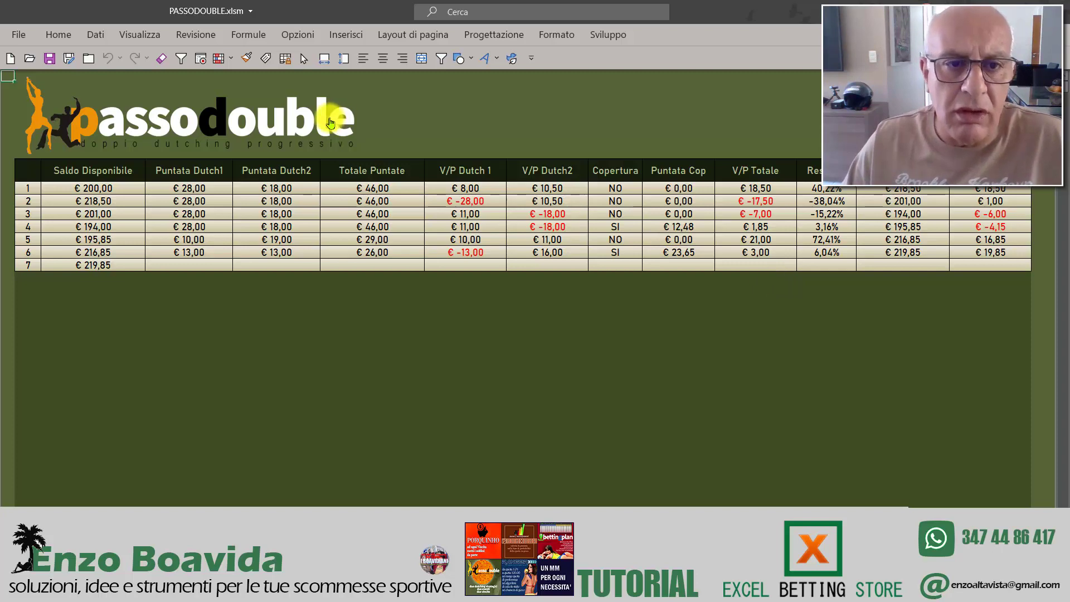
{"action": "key", "text": "ctrl+Page_Up"}
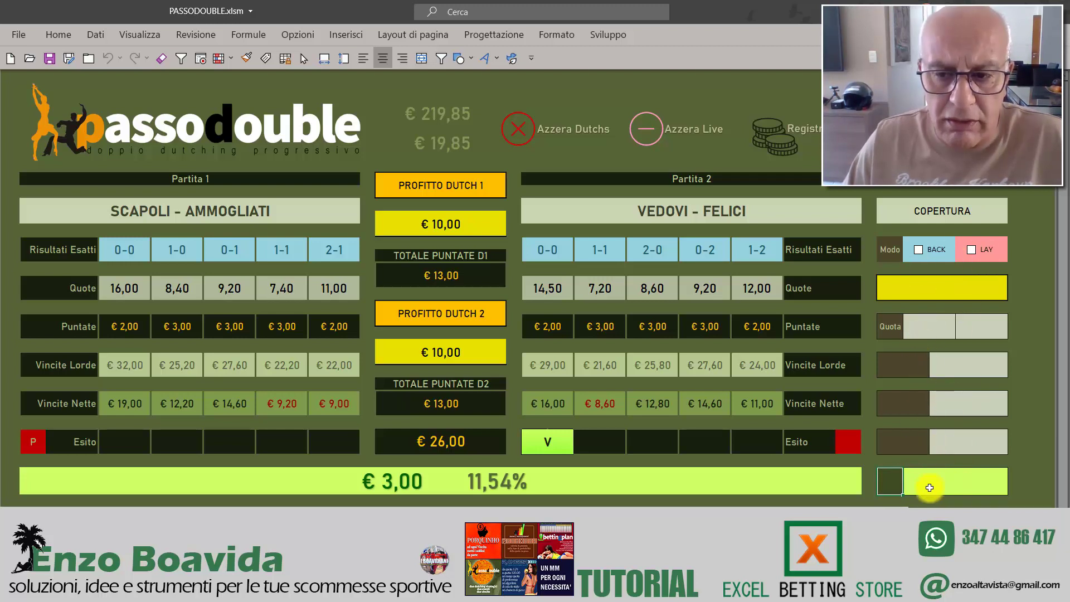
Step: Enter lay coverage of €10,00 at odds 3,15 on the 2-1 score
{"action": "left_click", "coordinate": [970, 250]}
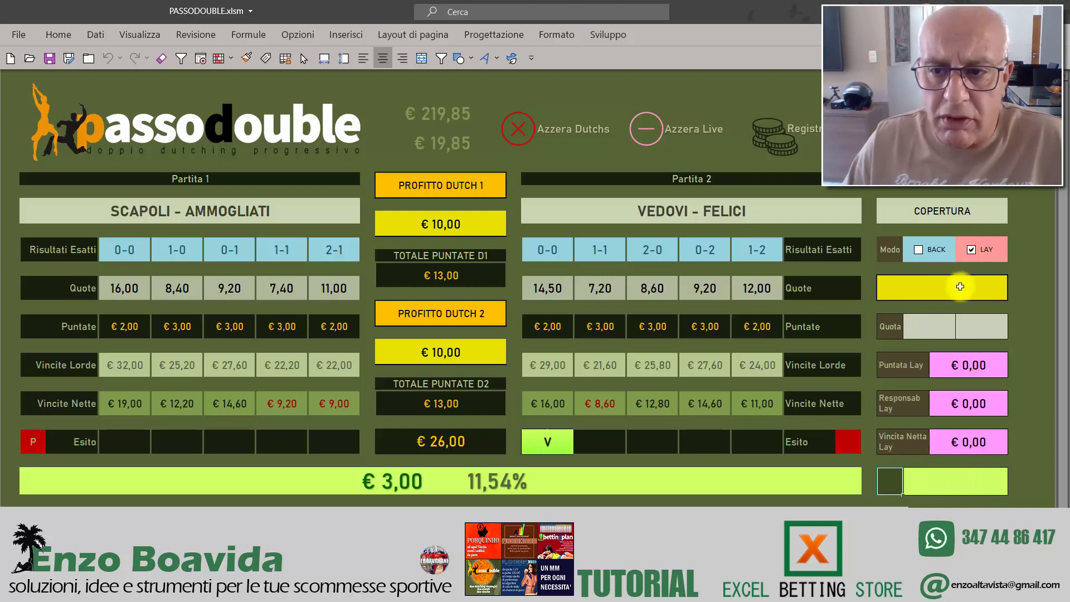
{"action": "type", "text": "10"}
{"action": "key", "text": "Return"}
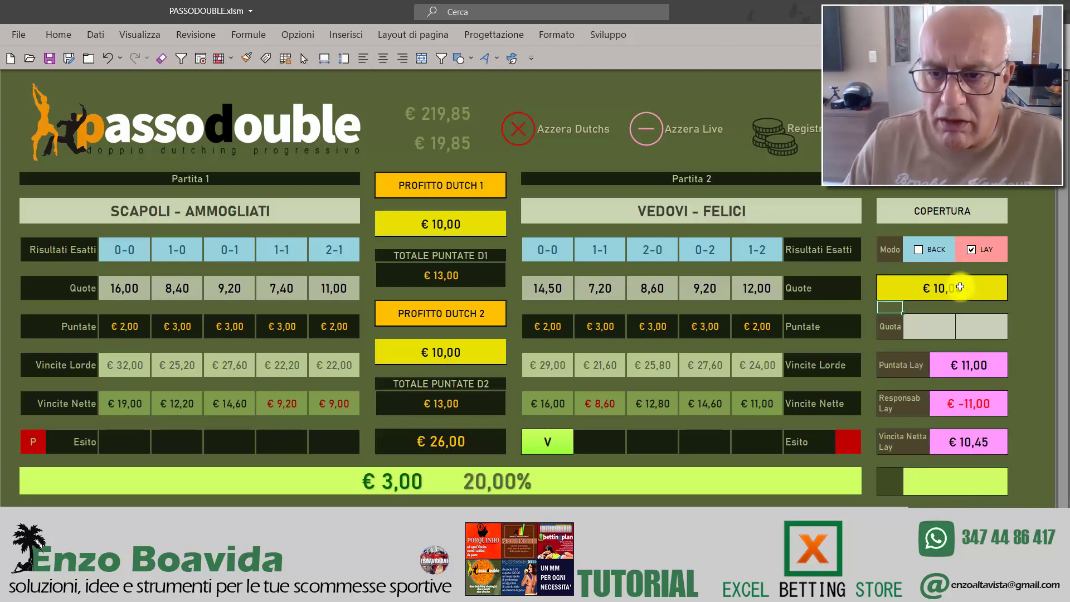
{"action": "type", "text": "3,15"}
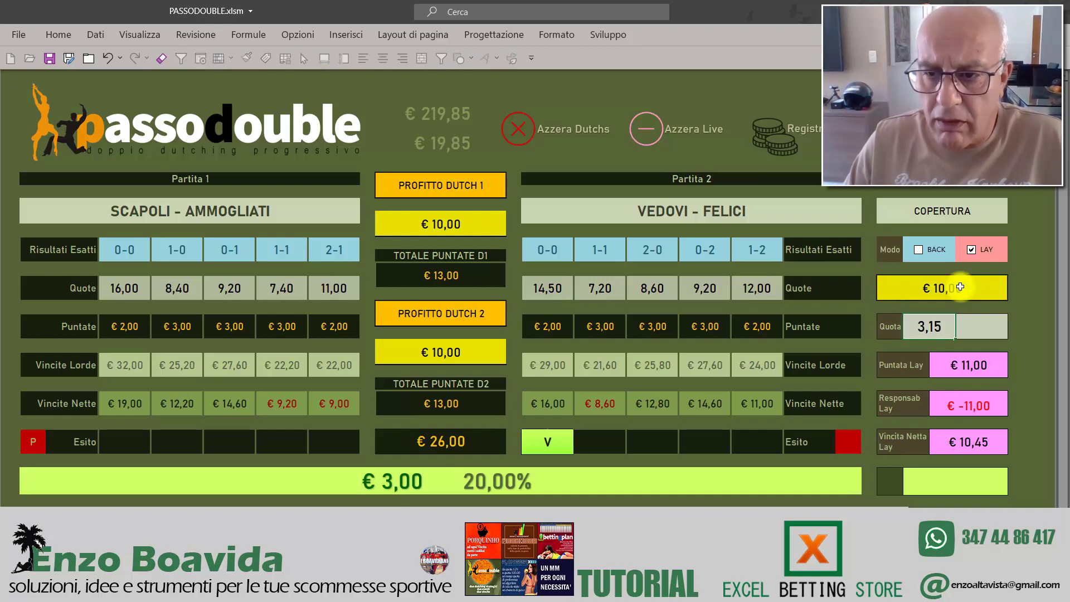
{"action": "key", "text": "Tab"}
{"action": "type", "text": "2"}
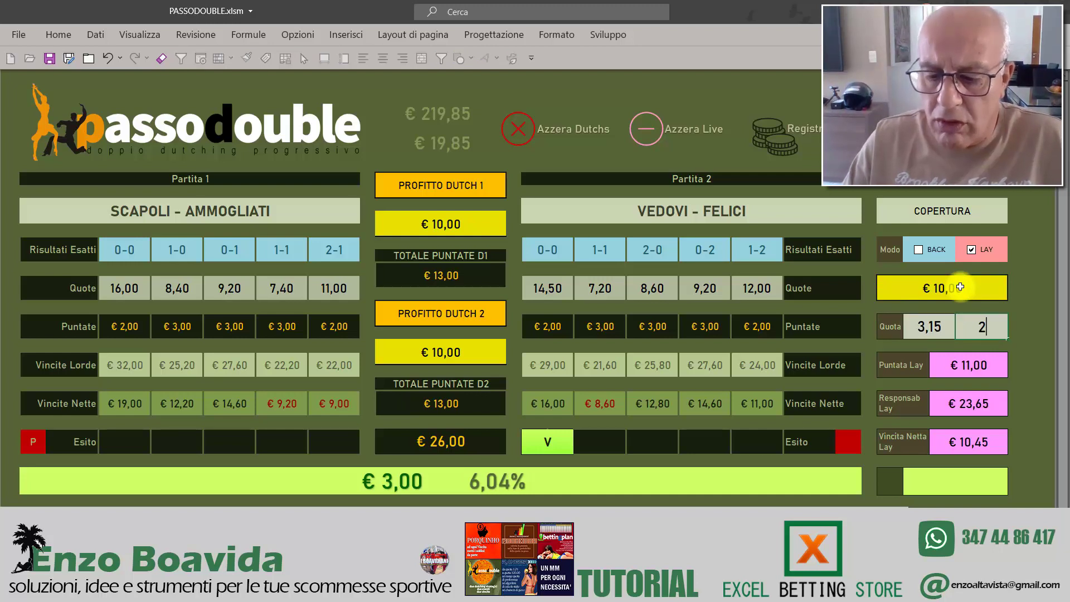
{"action": "type", "text": "-1"}
{"action": "key", "text": "Return"}
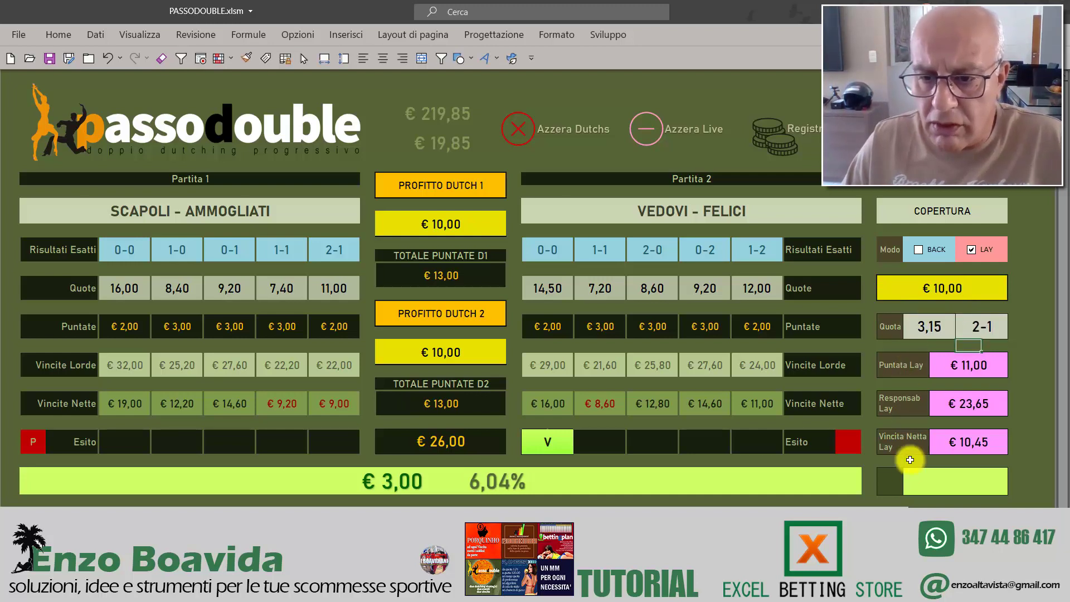
Step: Mark the lay coverage outcome as won (V)
{"action": "left_click", "coordinate": [889, 480]}
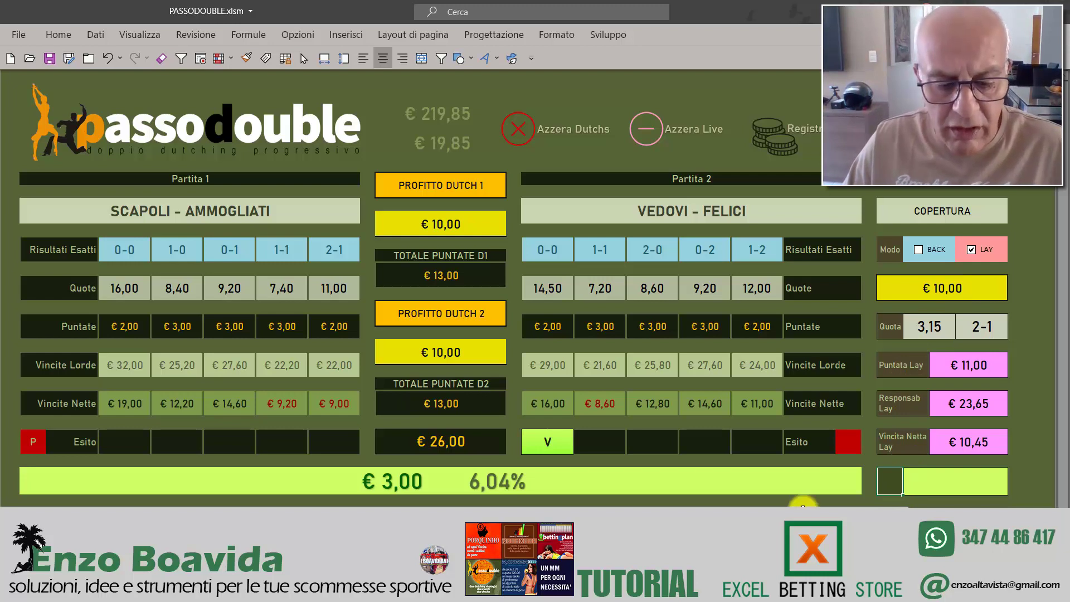
{"action": "type", "text": "V"}
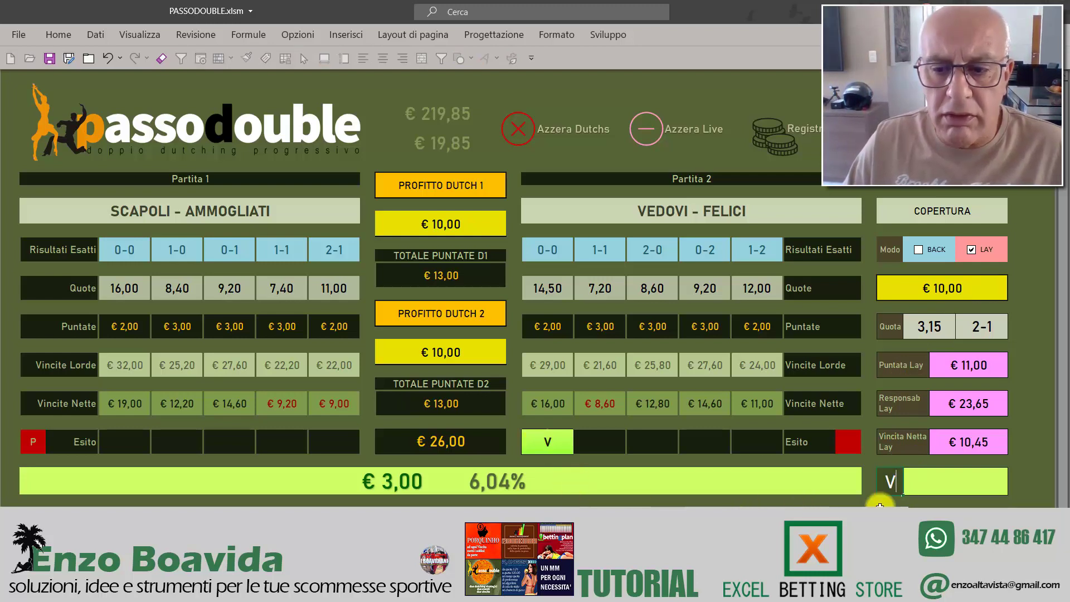
{"action": "left_click", "coordinate": [801, 487]}
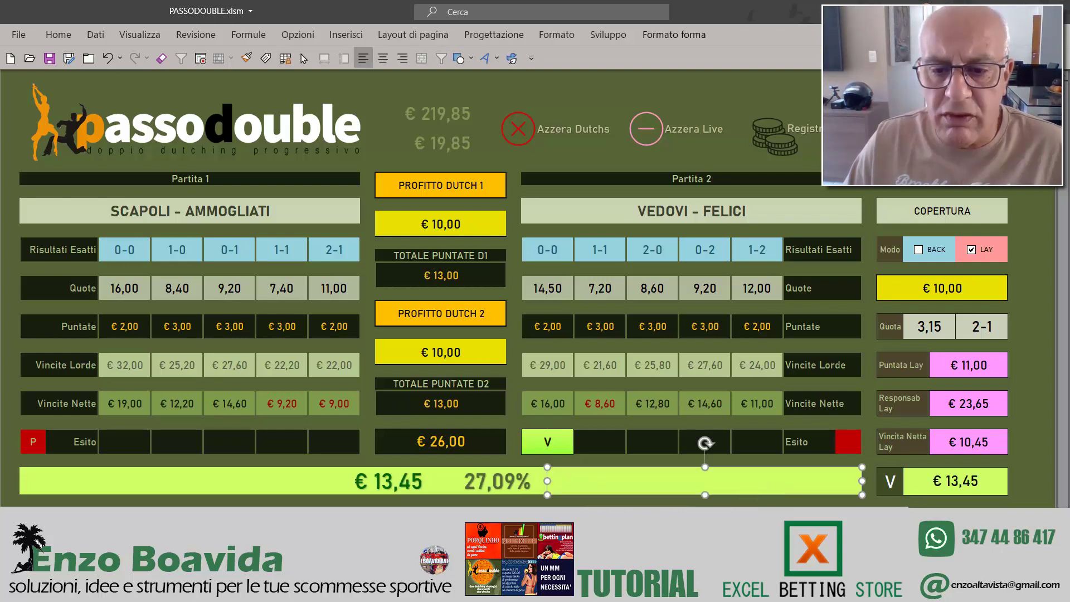
Step: Check the coverage V mark and €10,45 lay net win, then switch to the bet register sheet
{"action": "key", "text": "Escape"}
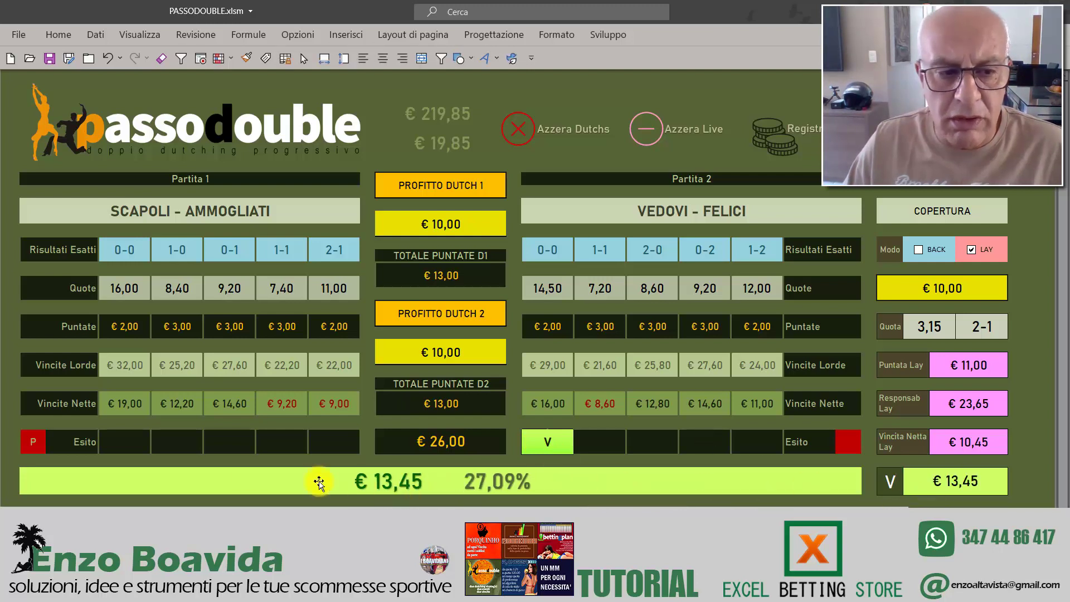
{"action": "left_click", "coordinate": [552, 440]}
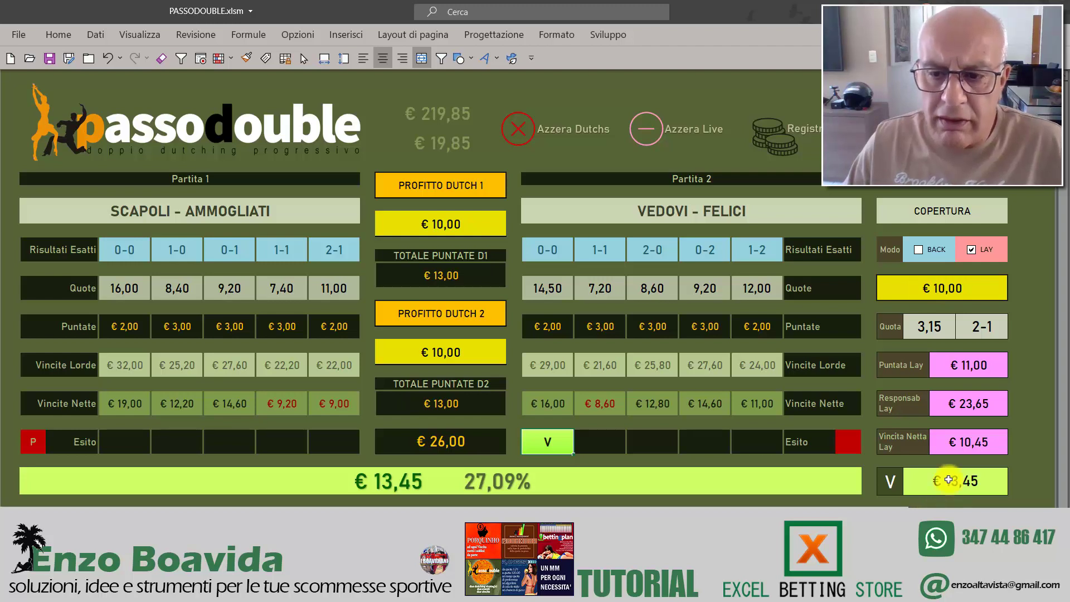
{"action": "left_click", "coordinate": [966, 444]}
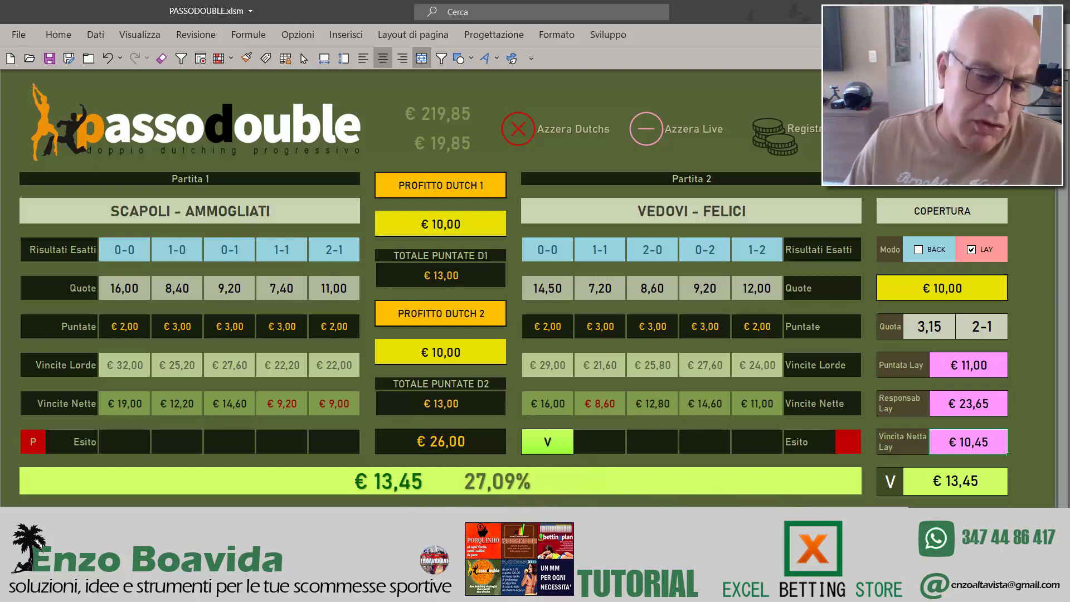
{"action": "left_click", "coordinate": [287, 151]}
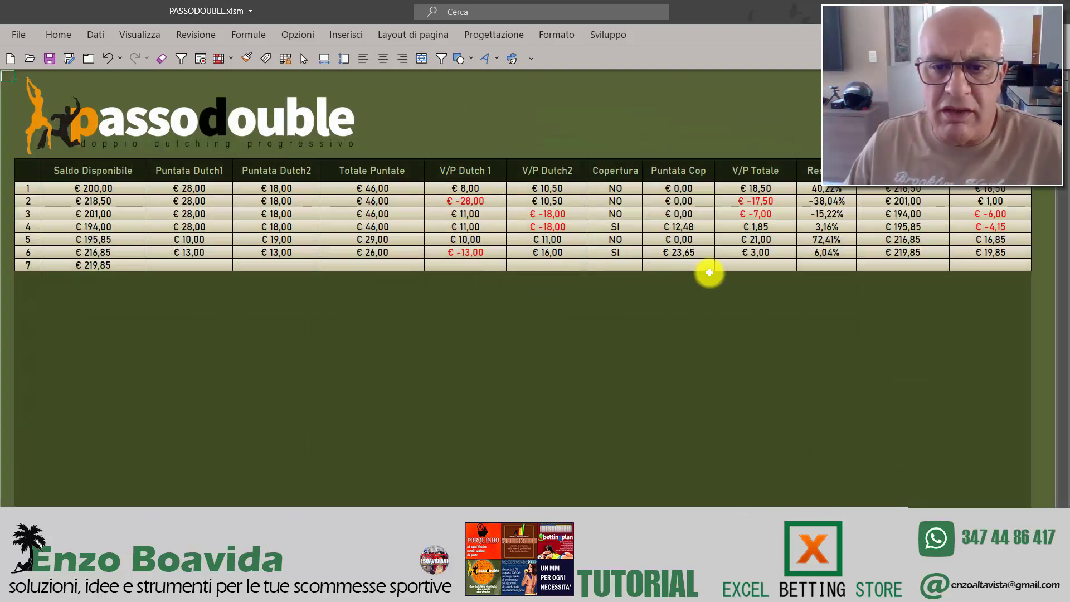
Step: Check row 6 of the register: €3,00 profit, €200,00 start, €19,85 profit, €219,85 balance
{"action": "left_click", "coordinate": [767, 254]}
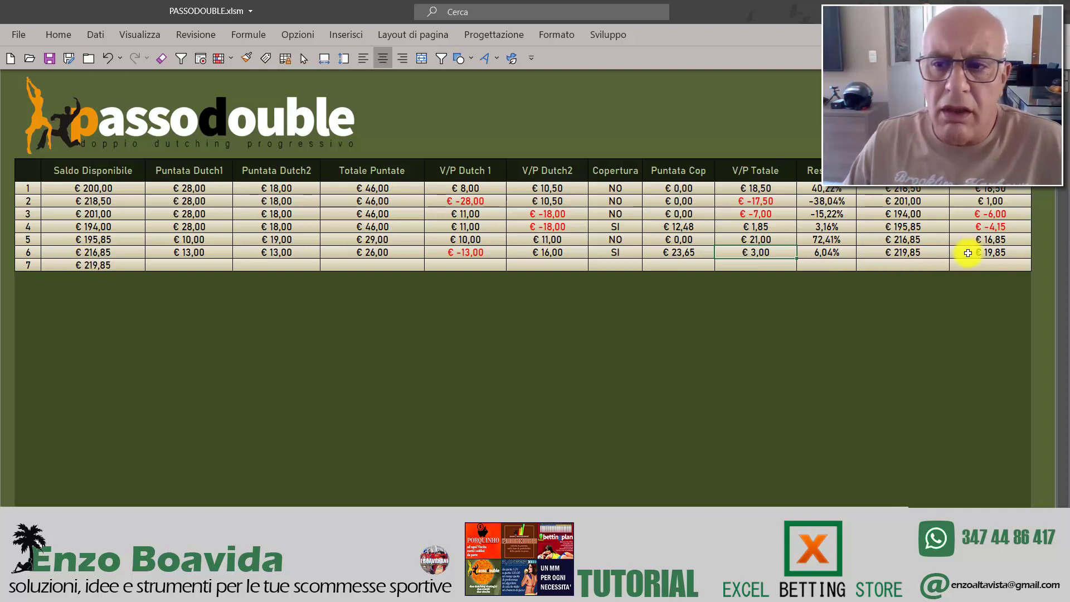
{"action": "left_click", "coordinate": [106, 188]}
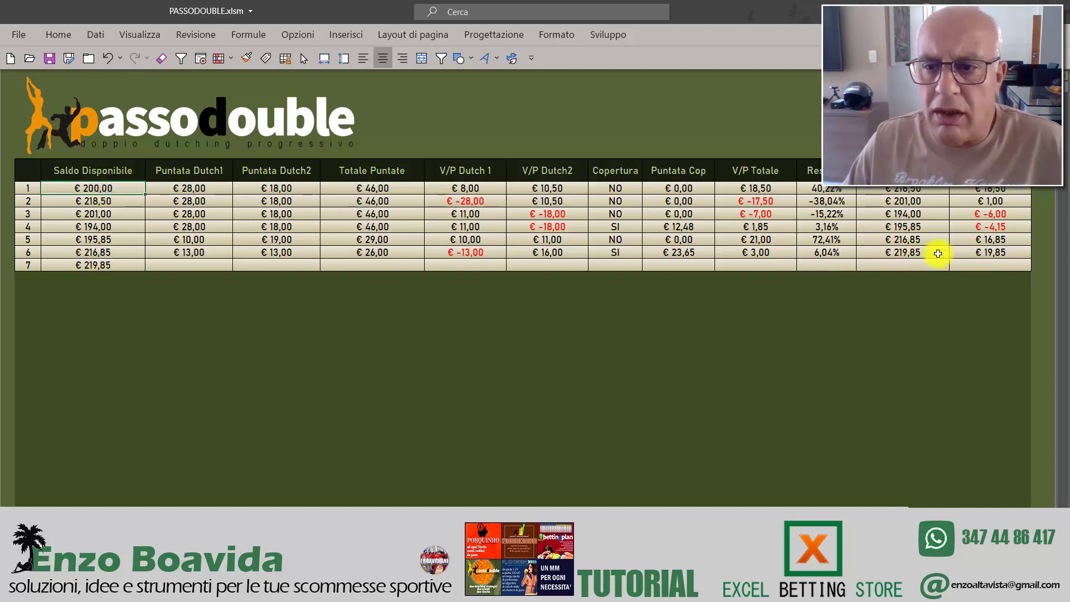
{"action": "left_click", "coordinate": [1000, 253]}
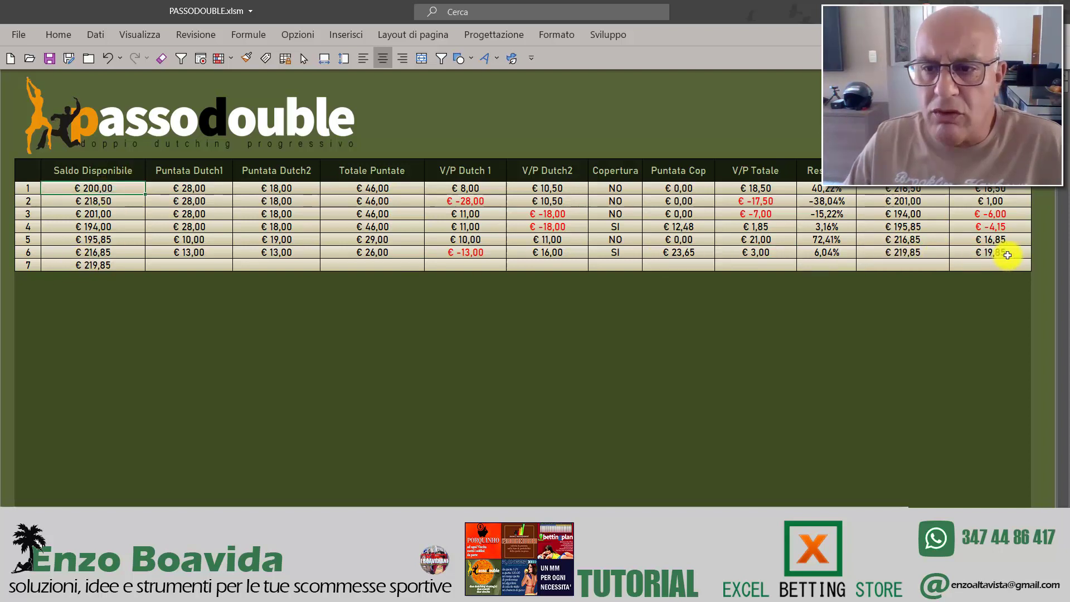
{"action": "left_click", "coordinate": [909, 255]}
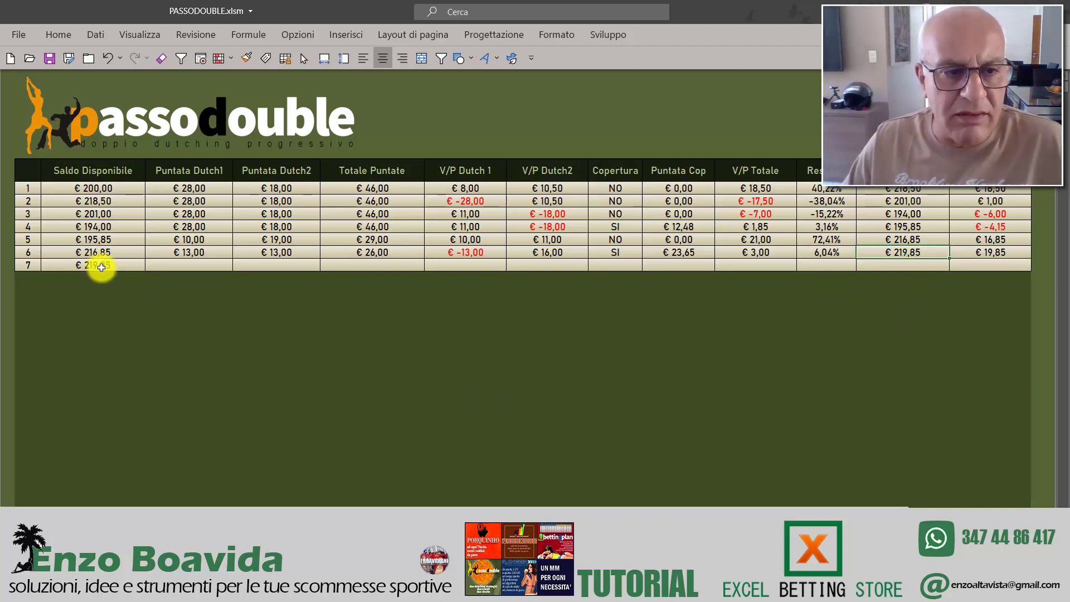
Step: Return to the dashboard and verify the €219,85 balance and €19,85 profit boxes
{"action": "left_click", "coordinate": [278, 135]}
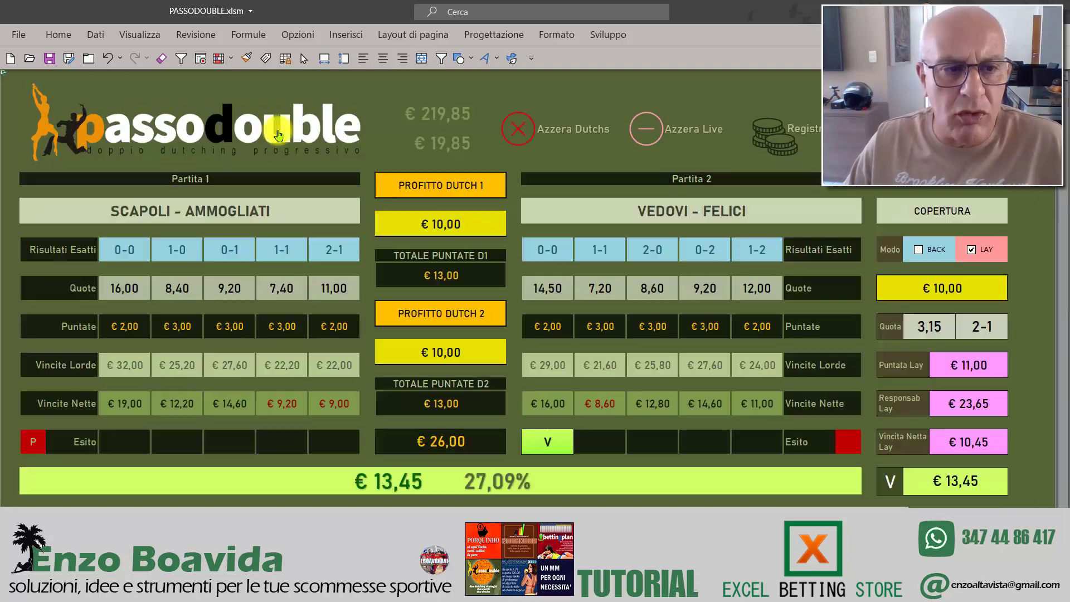
{"action": "left_click", "coordinate": [456, 118]}
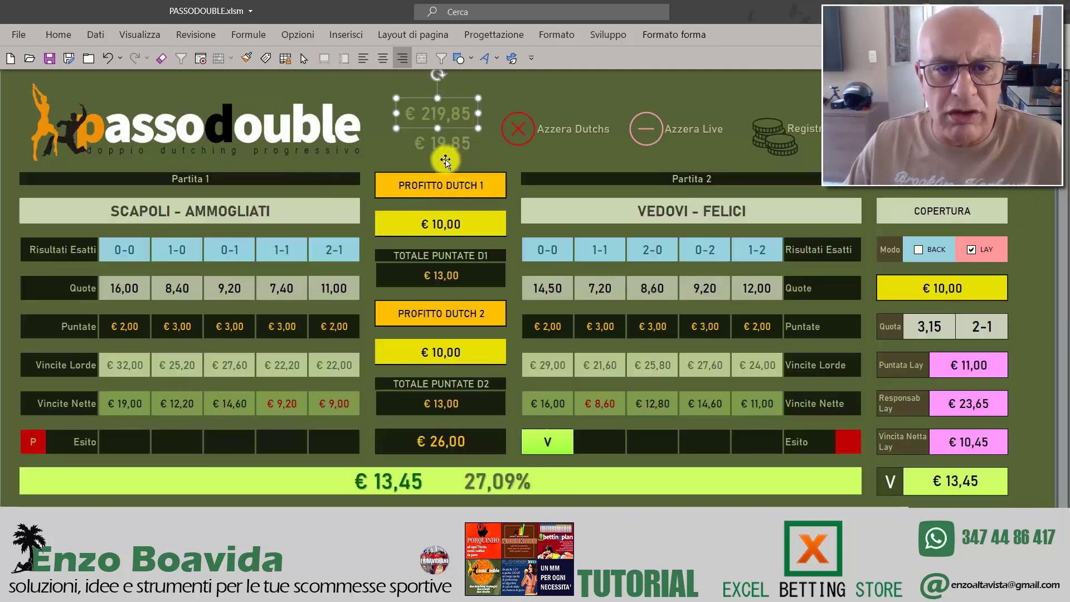
{"action": "left_click", "coordinate": [437, 143]}
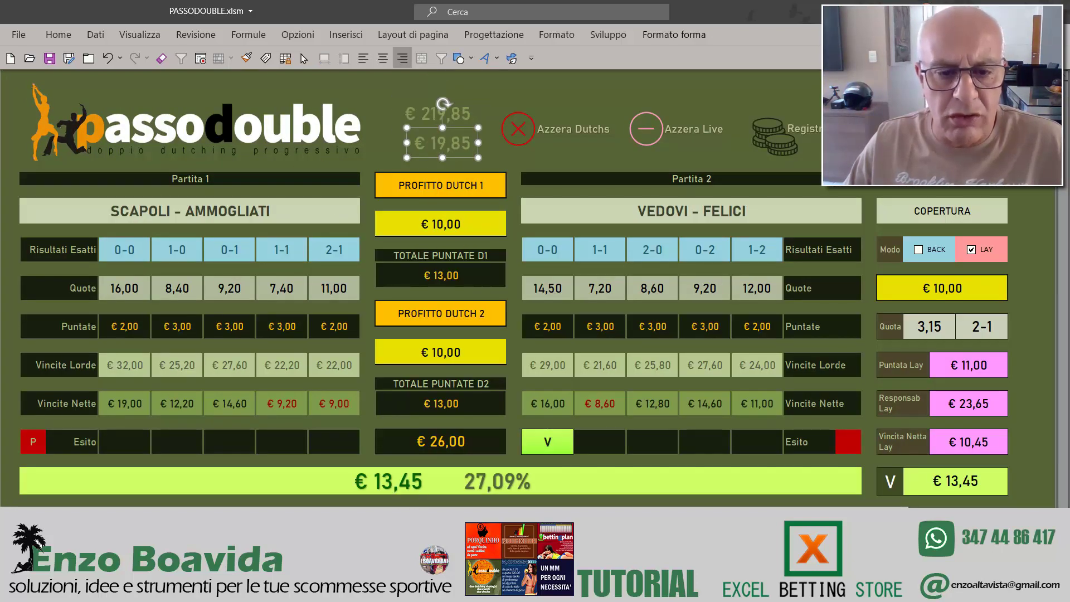
{"action": "key", "text": "Escape"}
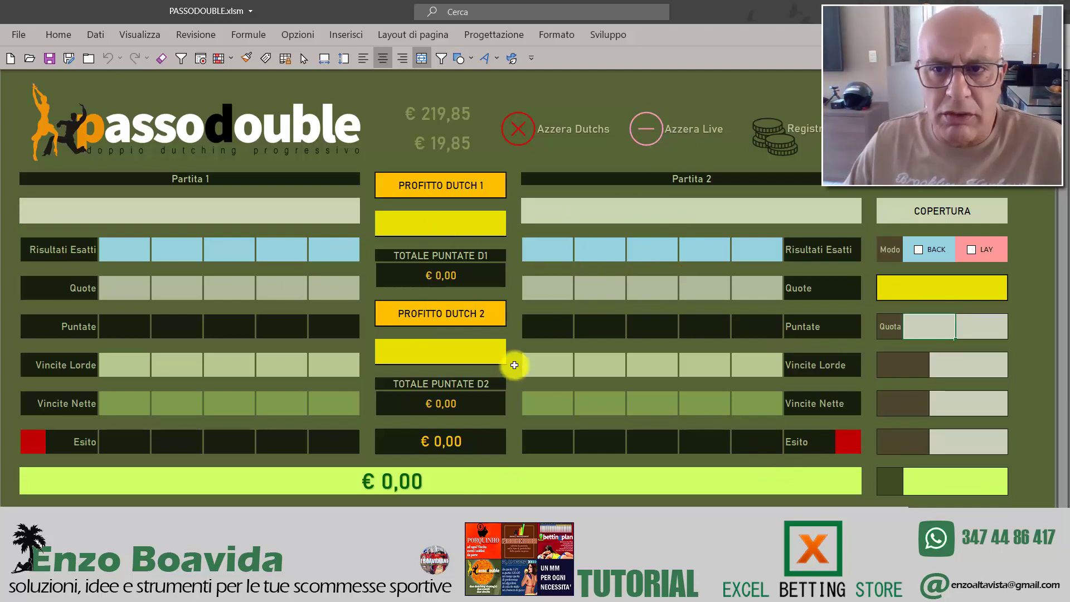
{"action": "left_click", "coordinate": [307, 121]}
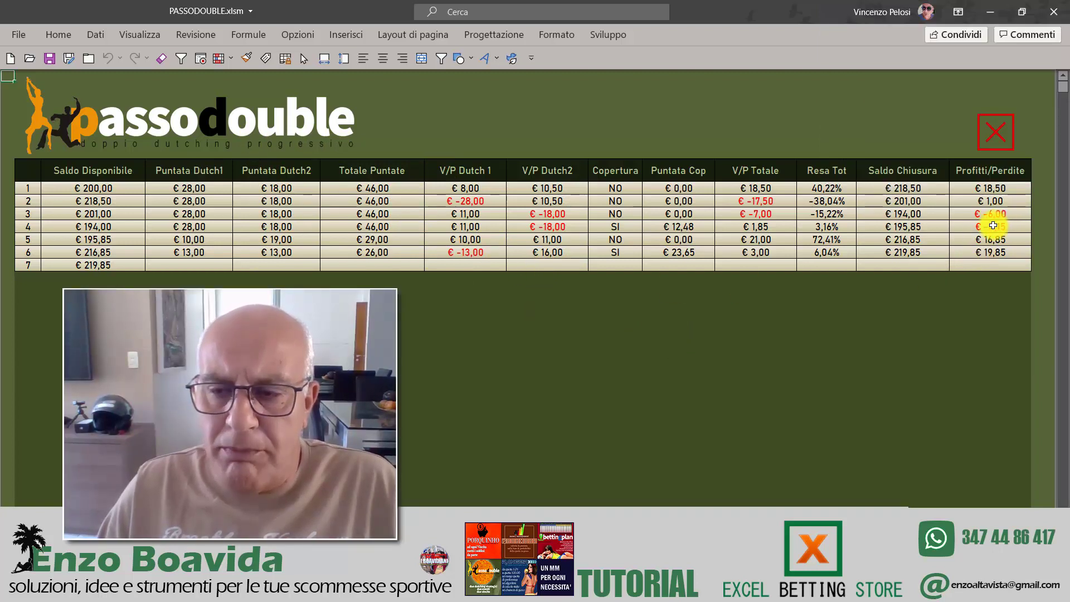
{"action": "left_click", "coordinate": [274, 134]}
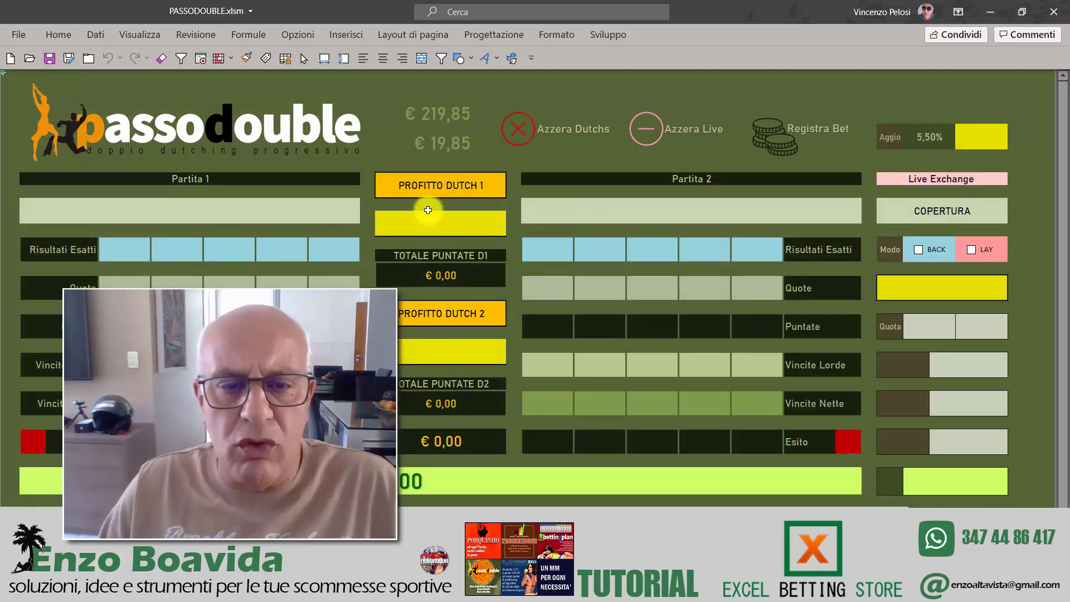